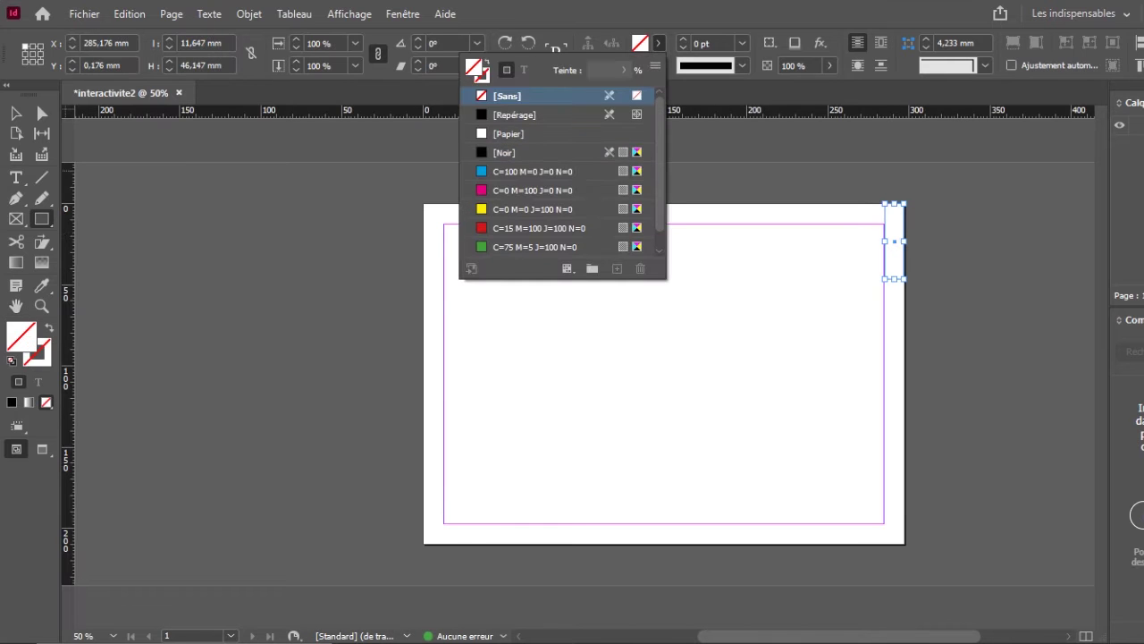
Duplicate the blue tab bar four times down the right edge, filling the copies magenta, yellow, red and green
key(ctrl+d)
key(ctrl+d)
click(532, 209)
key(ctrl+d)
click(540, 228)
key(ctrl+d)
click(658, 43)
click(541, 247)
key(Escape)
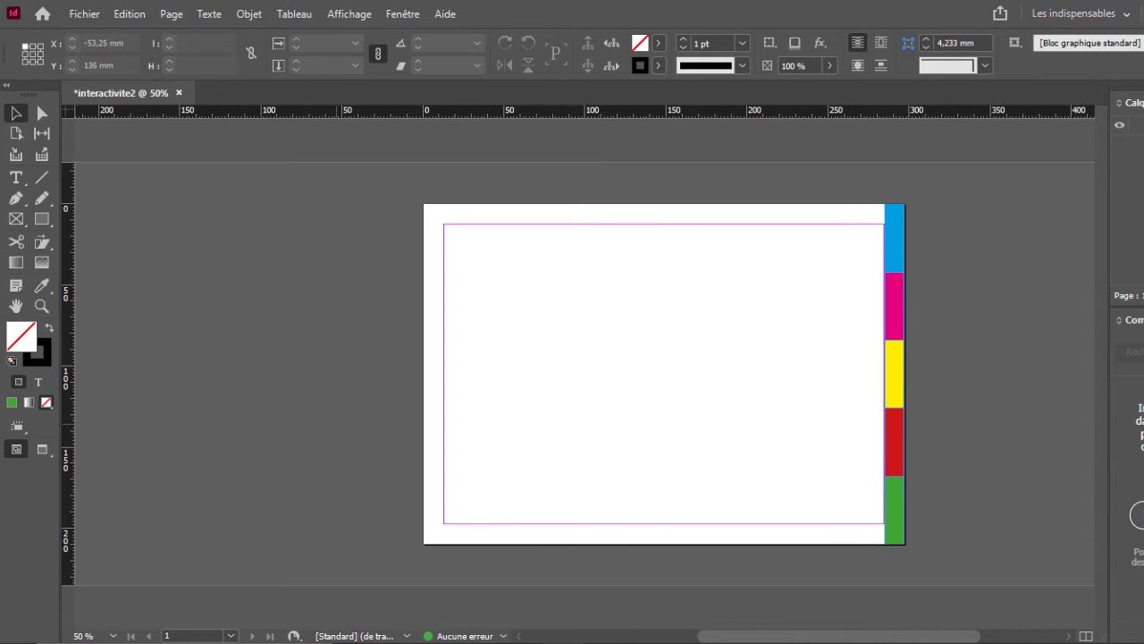
Draw a blue rectangle on the page and delete a stray copy from the pasteboard
key(m)
drag(470, 267, 640, 399)
click(658, 43)
click(537, 172)
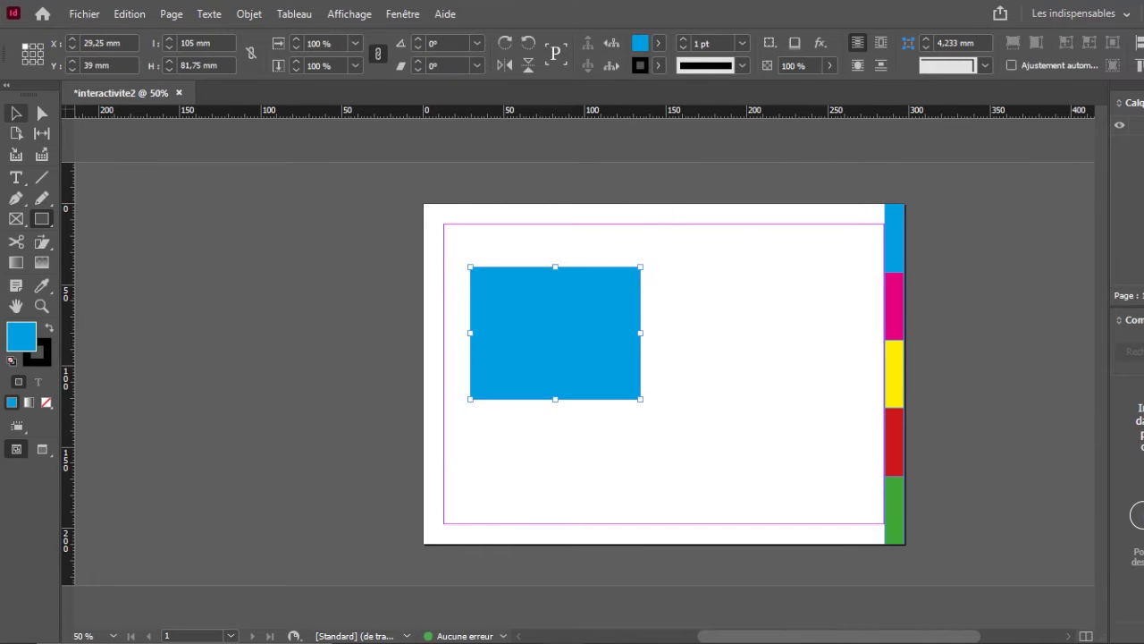
key(v)
drag(554, 333, 264, 232)
key(Delete)
Place the salad photo, fit its frame to the image, and nudge it lower
key(ctrl+d)
double_click(314, 205)
click(458, 247)
key(ctrl+alt+c)
drag(572, 360, 569, 373)
Add a text frame right of the photo filled with placeholder text
key(t)
drag(688, 290, 864, 452)
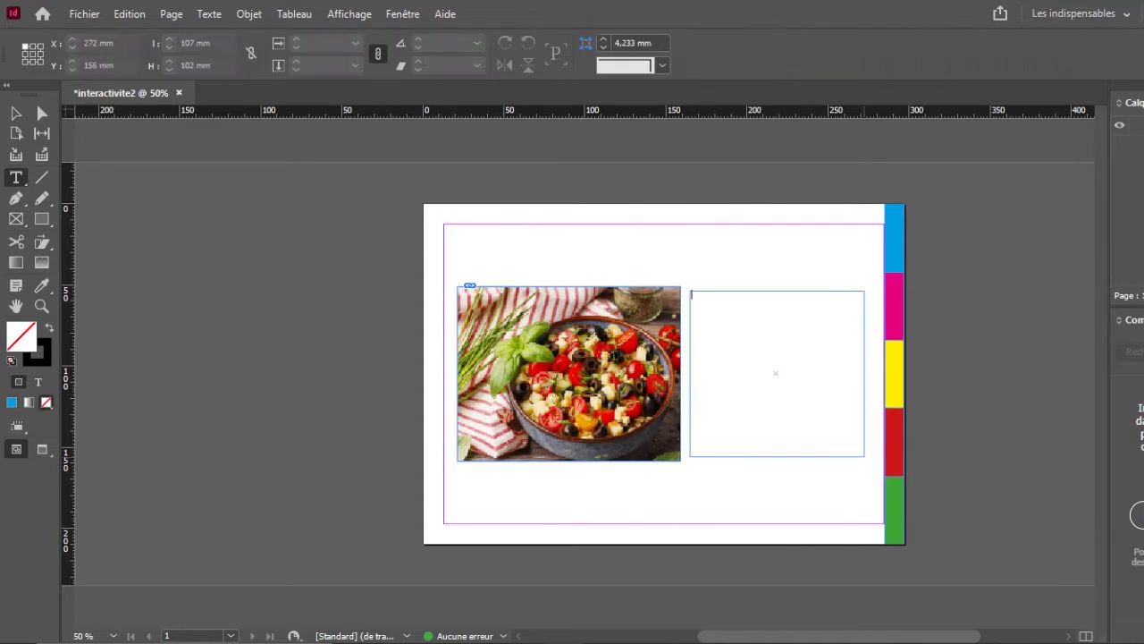
click(209, 13)
click(268, 572)
Add a large 'Salade de Crozets' title at the top, pasted from the notes
drag(469, 229, 785, 276)
key(alt+Tab)
drag(696, 116, 813, 116)
key(ctrl+c)
key(alt+Tab)
key(ctrl+v)
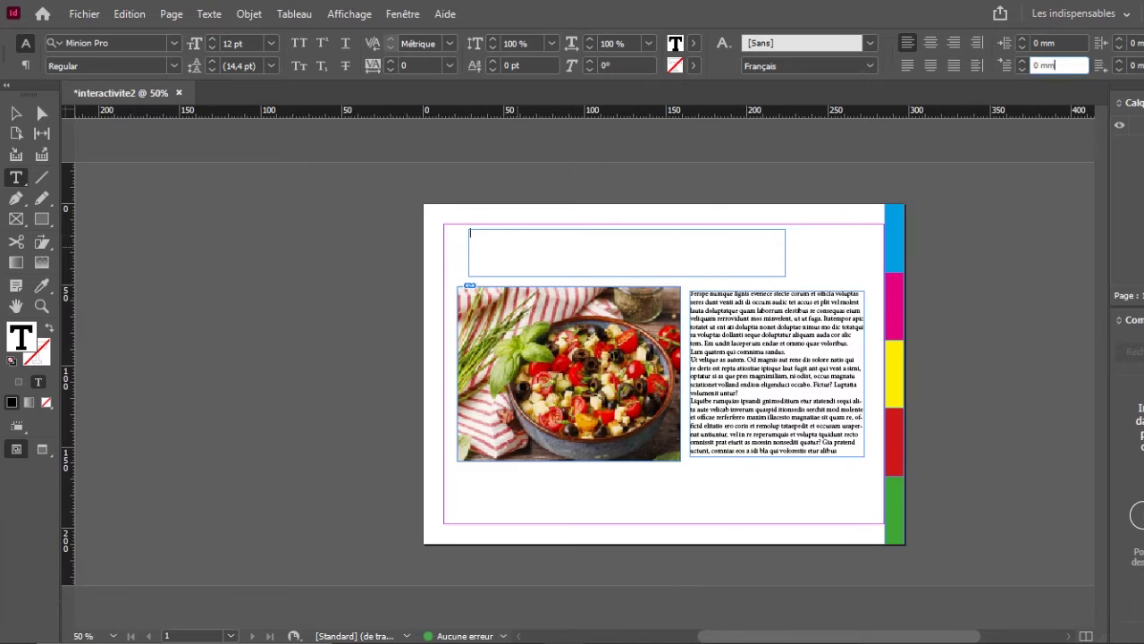
key(Escape)
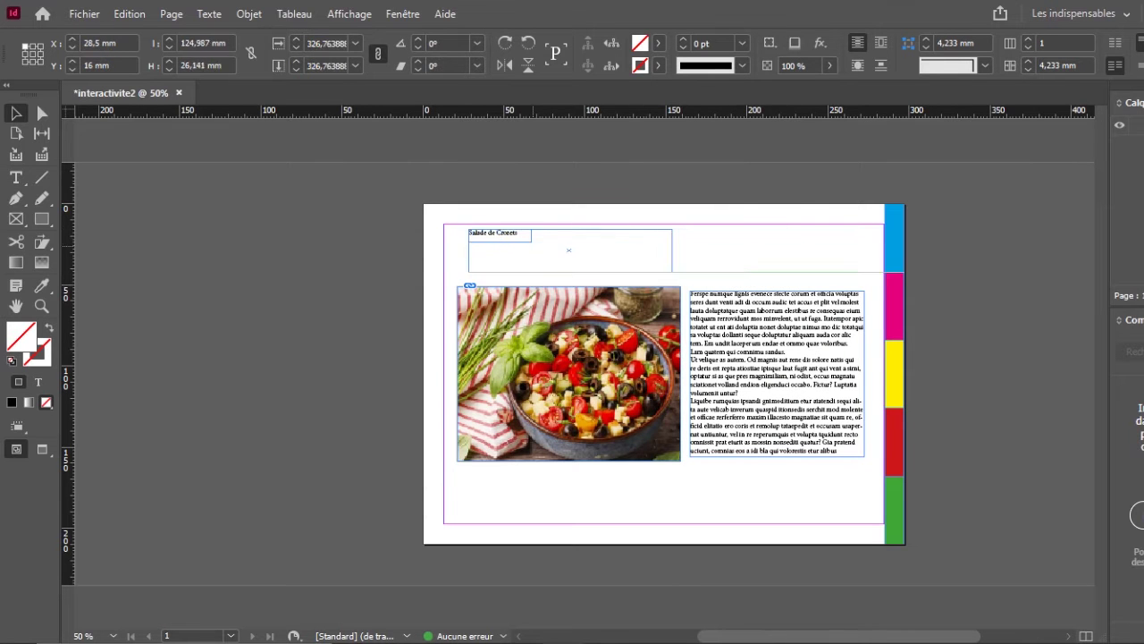
key(ctrl+shift+period)
key(ctrl+shift+period)
key(ctrl+shift+a)
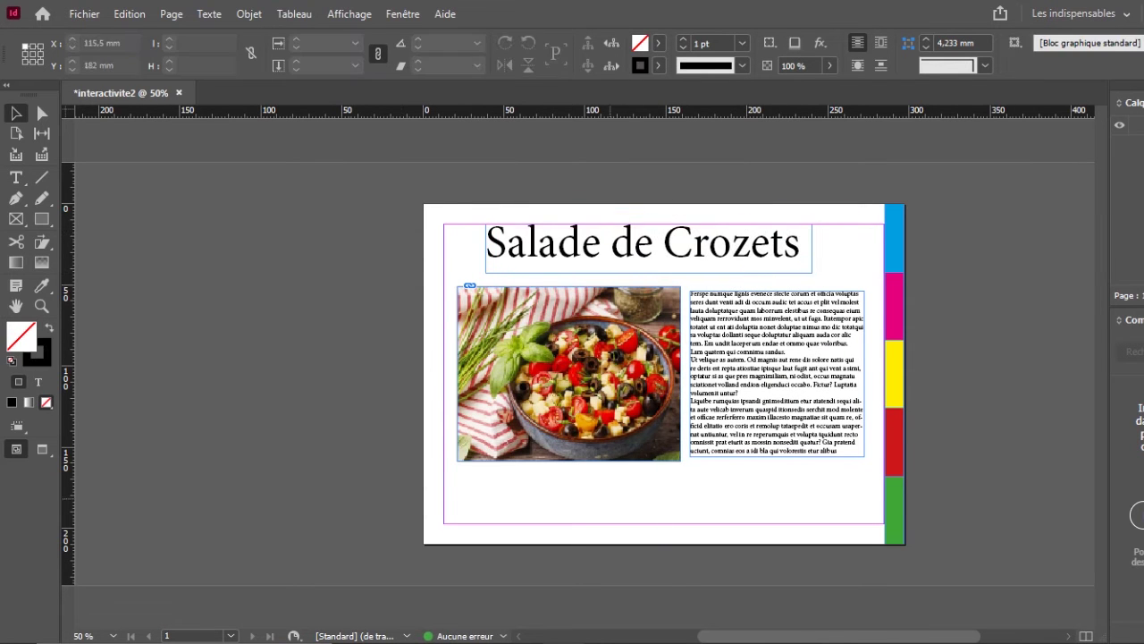
Draw a page-sized blue rectangle and send it behind the card content
key(m)
drag(423, 204, 872, 524)
key(v)
right_click(654, 358)
key(ctrl+shift+bracketleft)
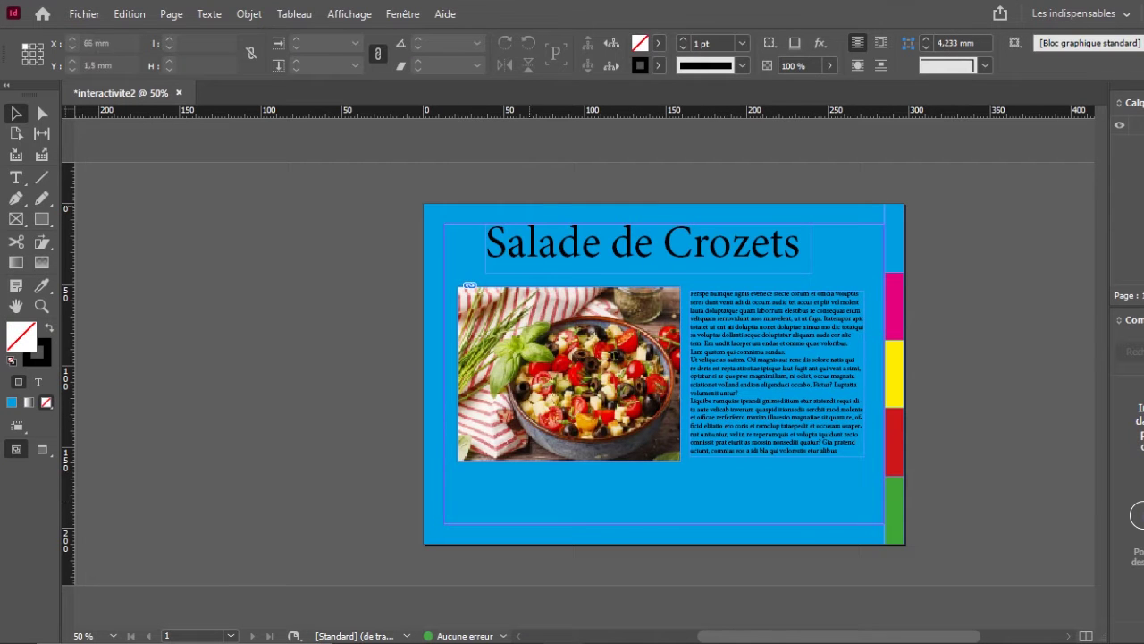
Lower the blue background opacity to 88 % and group all the card's elements
click(829, 66)
drag(830, 86, 821, 87)
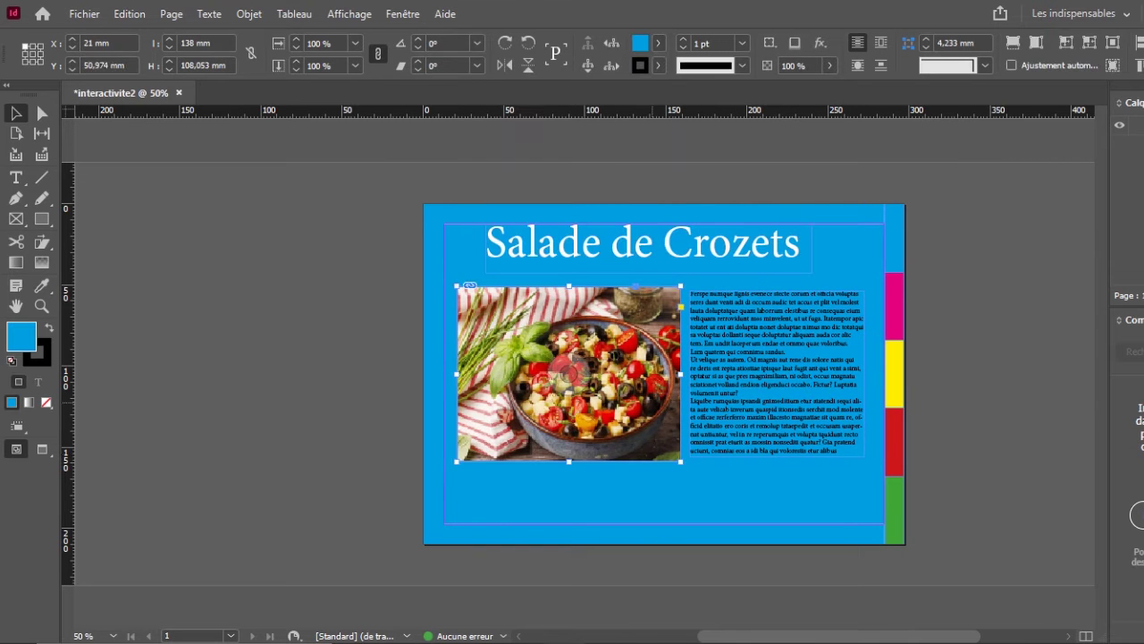
key(ctrl+a)
key(ctrl+g)
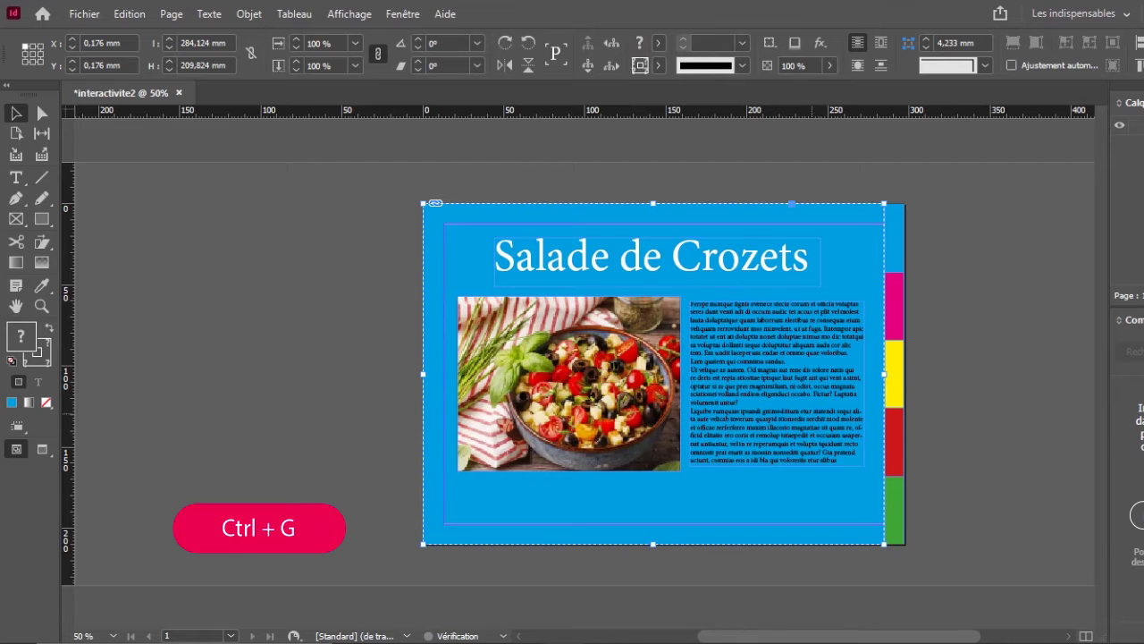
drag(652, 373, 416, 369)
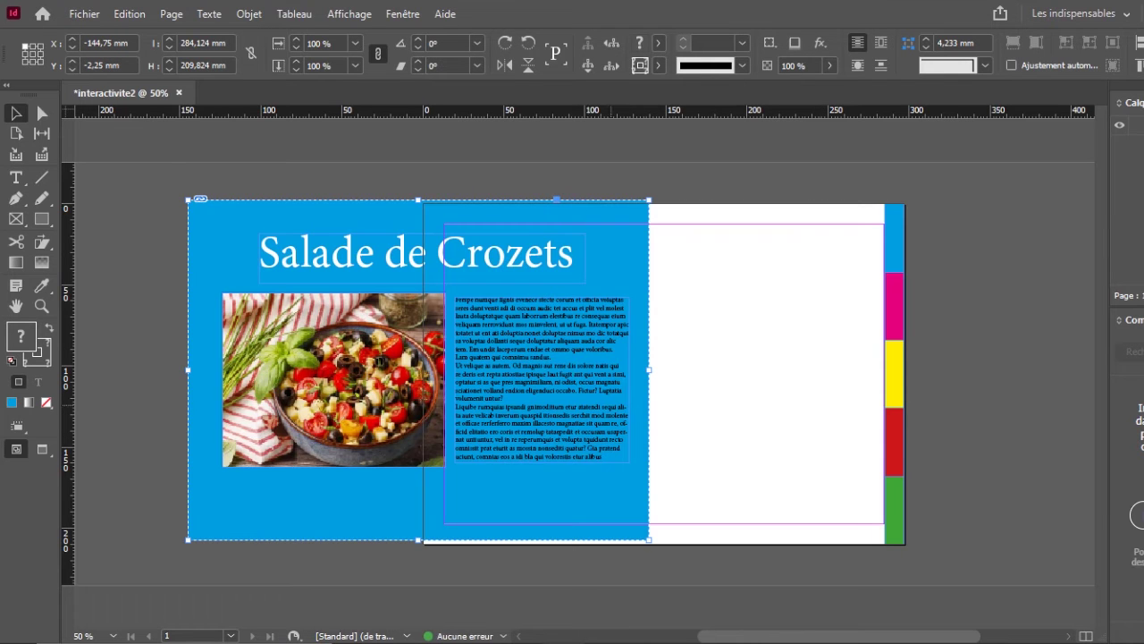
Move the grouped Salade de Crozets card fully onto the left pasteboard and zoom out
key(ctrl+z)
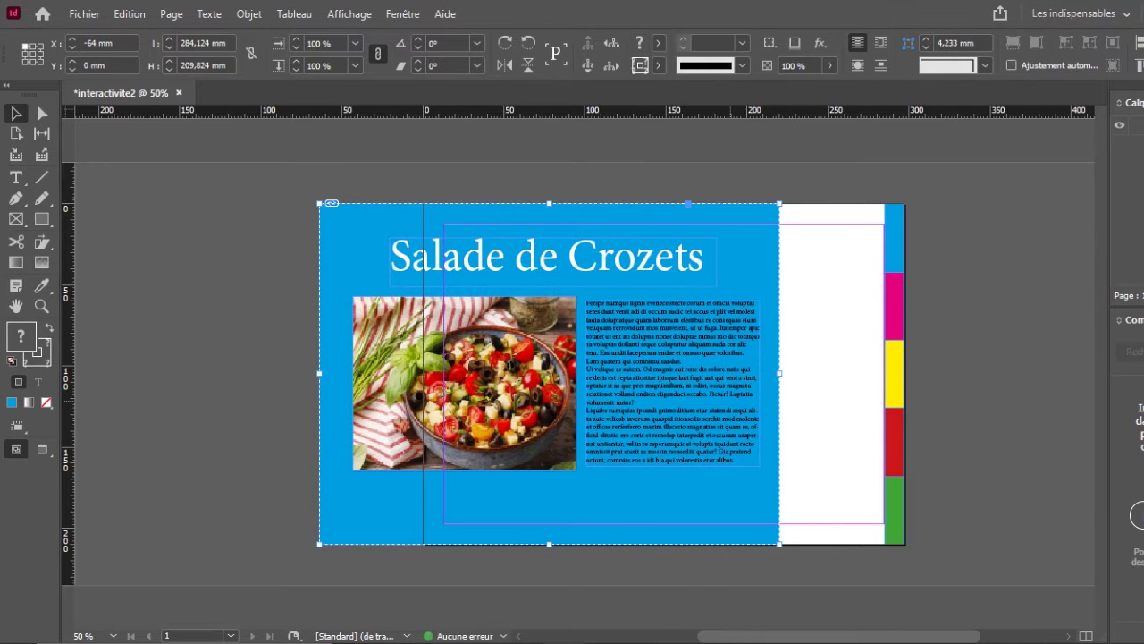
drag(536, 376, 485, 381)
mouse_move(680, 375)
mouse_down()
mouse_move(497, 354)
mouse_move(230, 368)
mouse_up()
key(ctrl+minus)
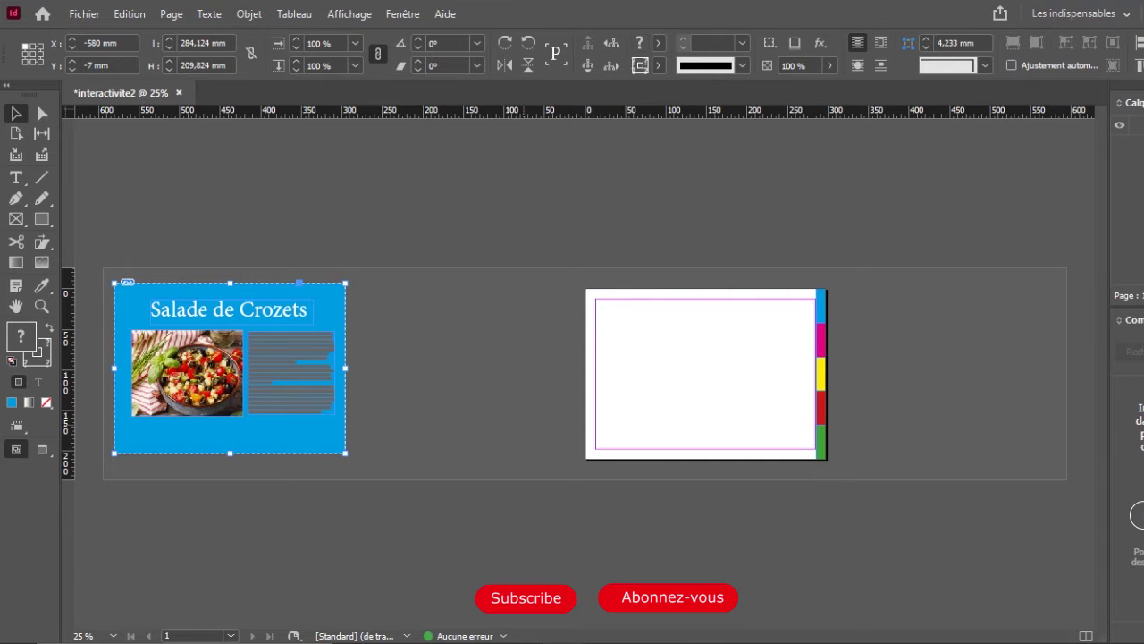
key(ctrl+shift+a)
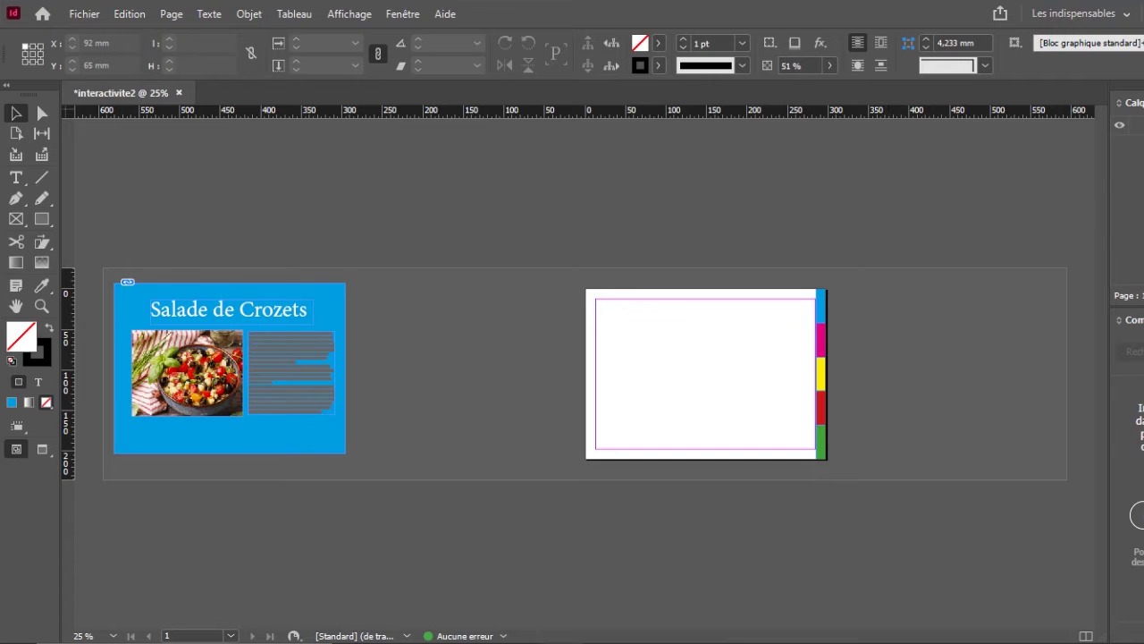
Duplicate the card to both sides of the page for Salade ete rapide and Salade Cesar, and add a second page
drag(230, 369, 702, 374)
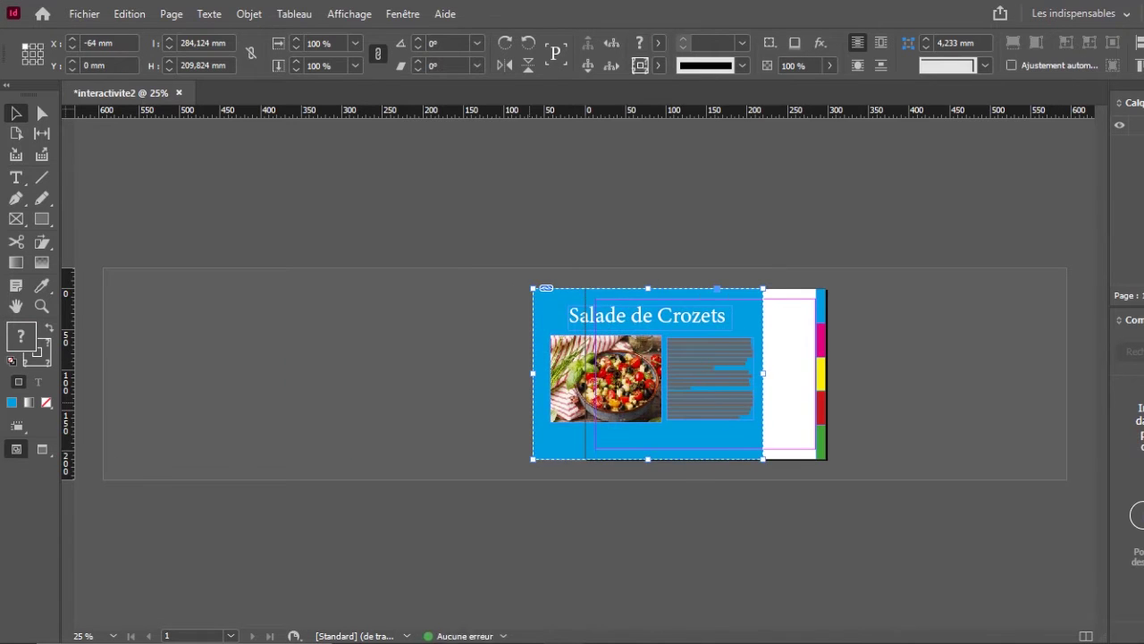
mouse_move(658, 379)
mouse_down()
mouse_move(200, 376)
mouse_move(445, 379)
mouse_up()
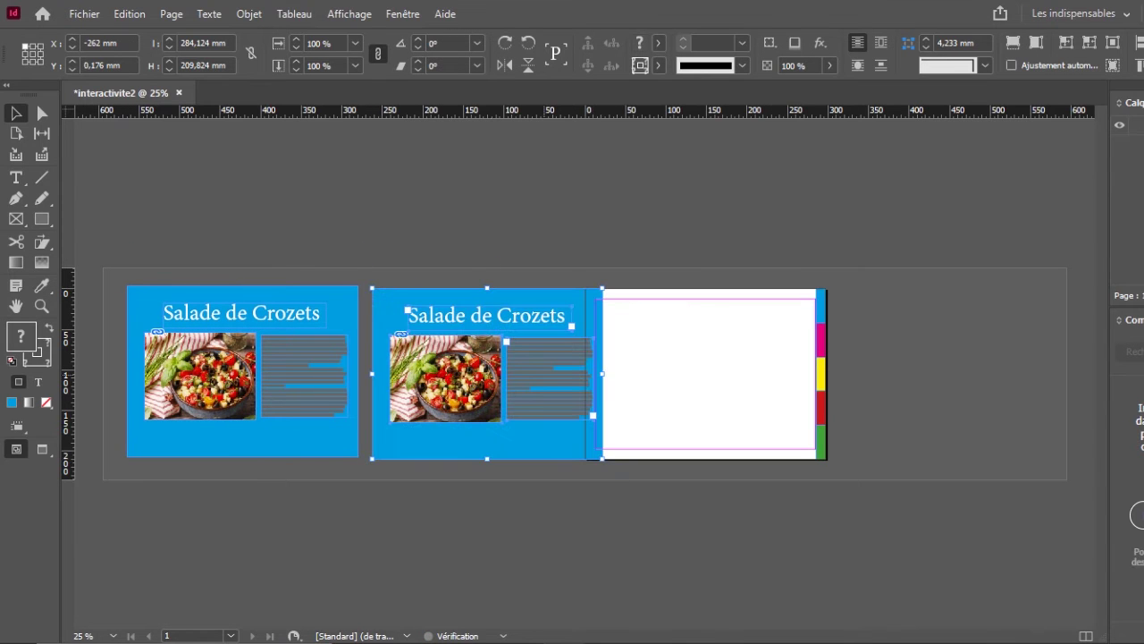
double_click(304, 375)
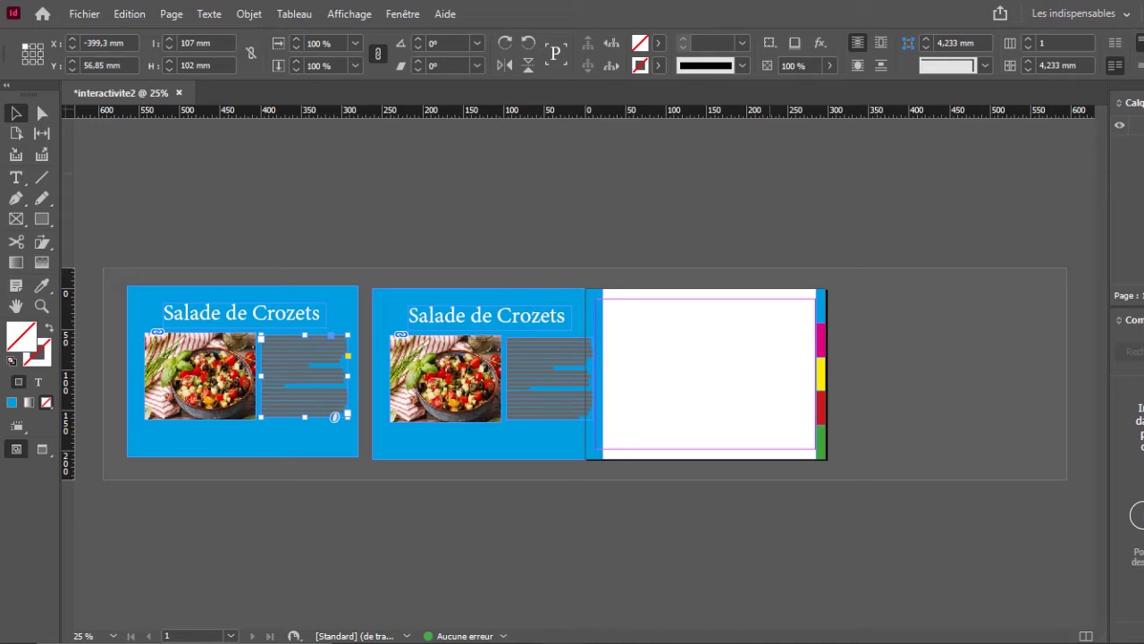
mouse_move(446, 379)
mouse_down()
mouse_move(934, 349)
mouse_move(921, 375)
mouse_up()
key(ctrl+z)
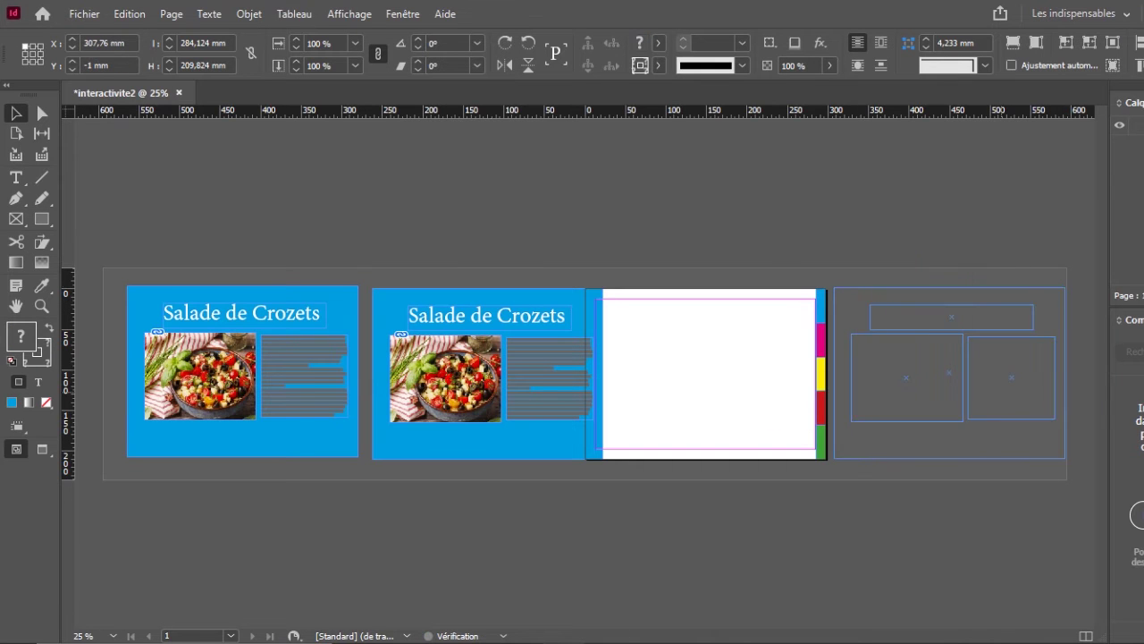
drag(474, 376, 935, 374)
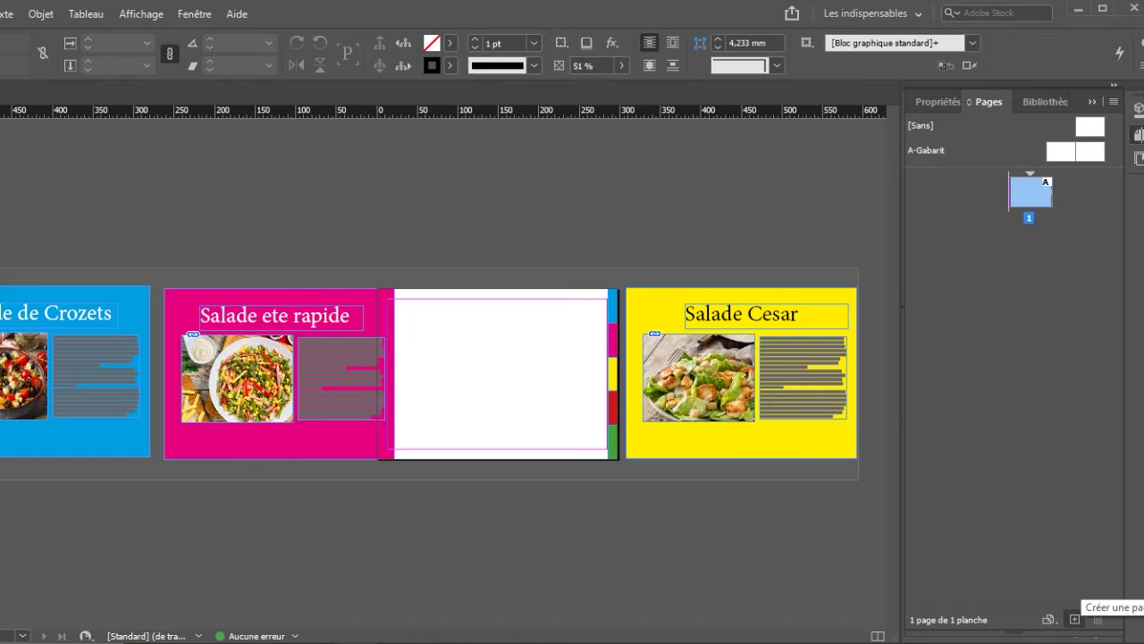
click(1074, 619)
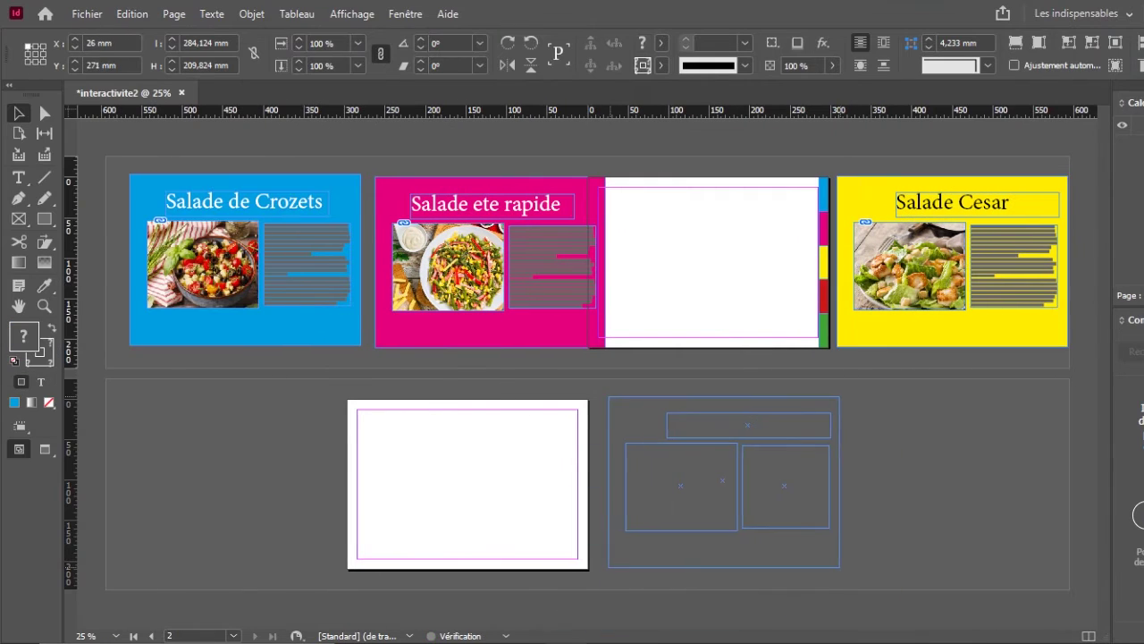
Place two Salade Cesar copies beside page 2 and sample red for recolouring
click(617, 395)
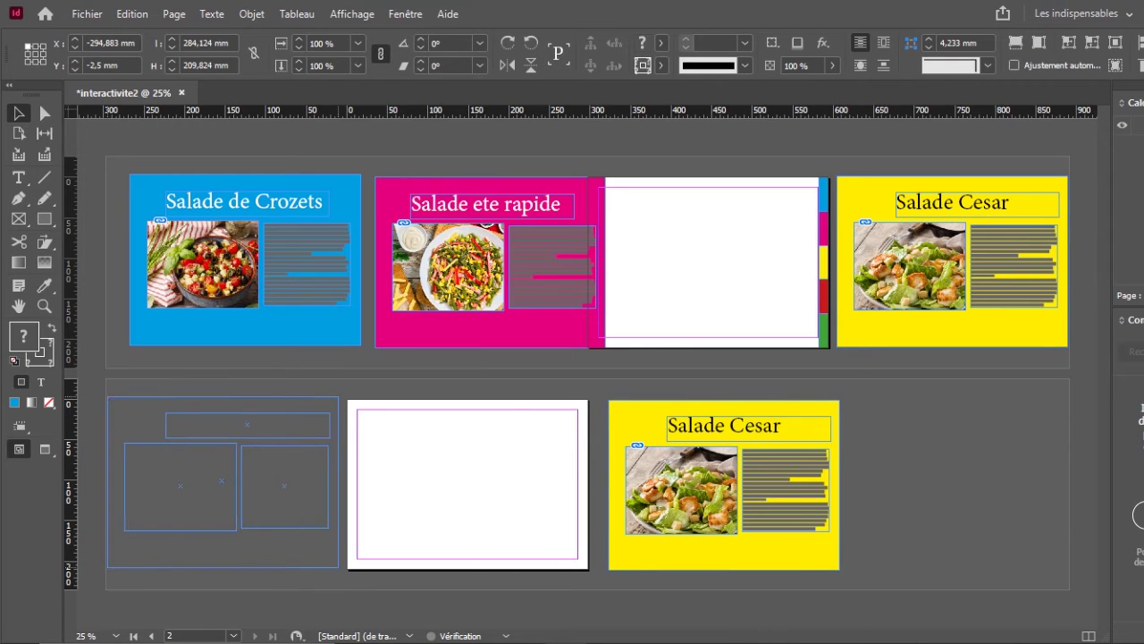
click(114, 400)
key(ctrl+shift+a)
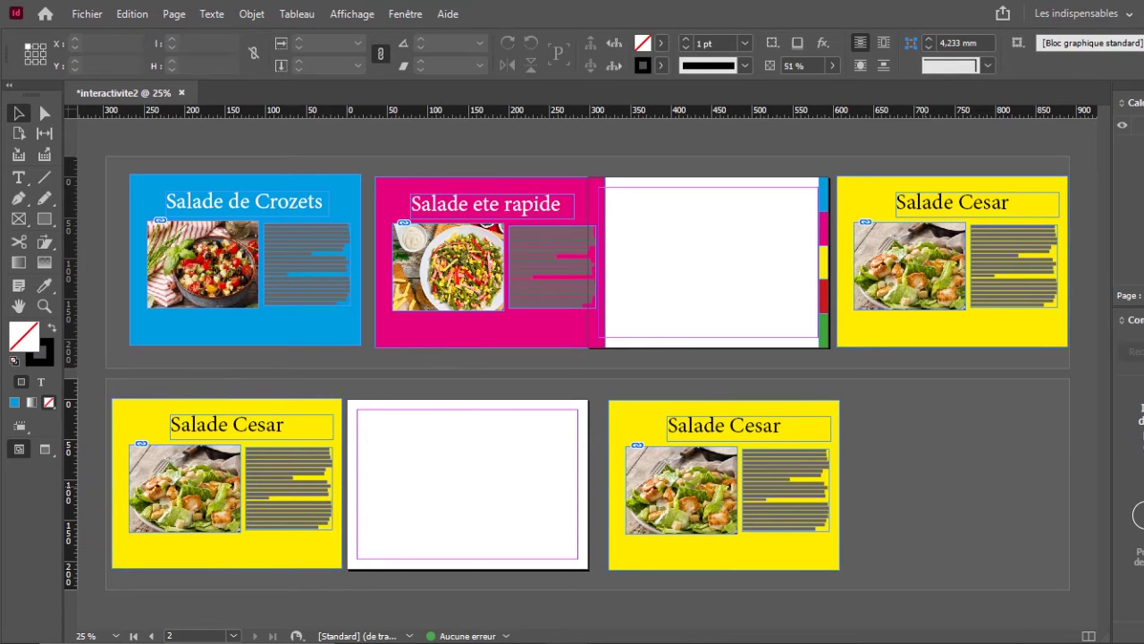
click(793, 401)
key(i)
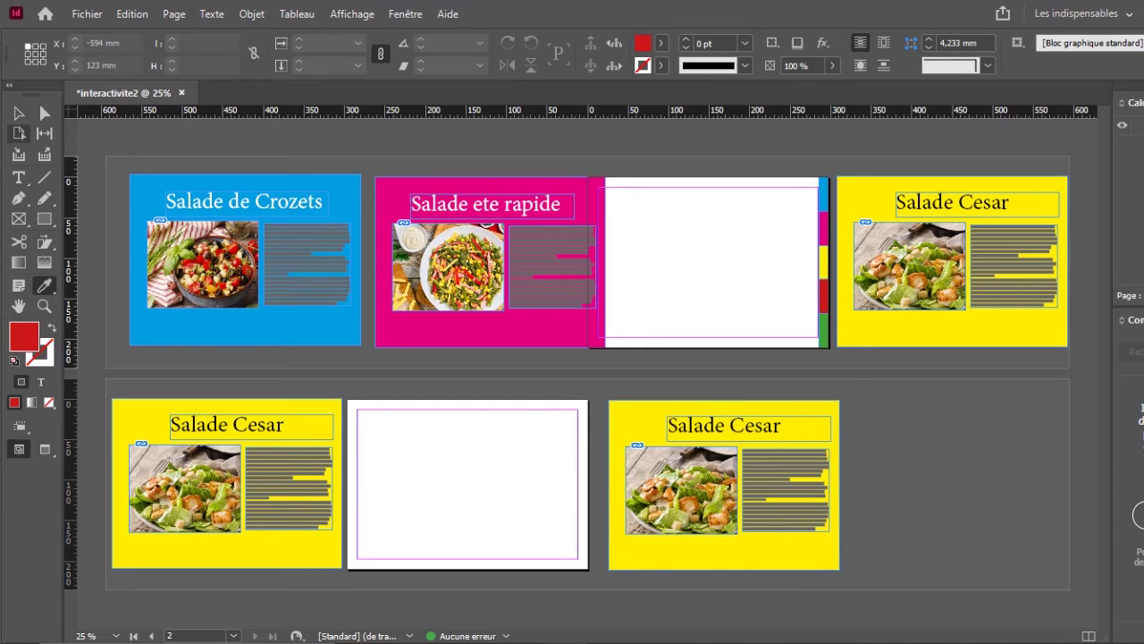
key(v)
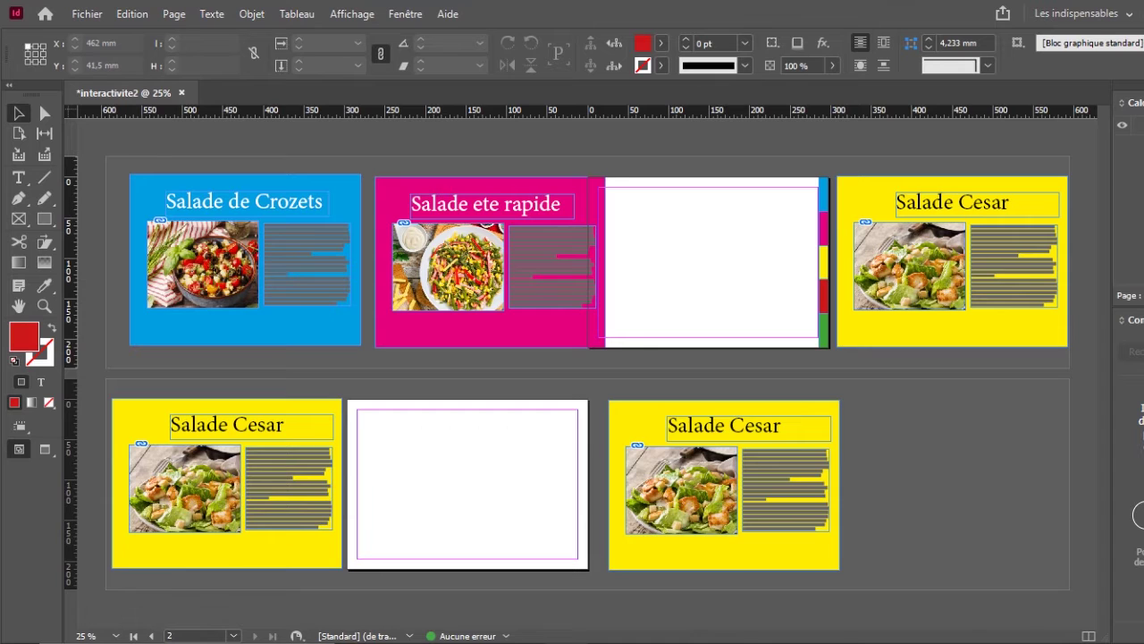
Select each of the five cards in turn to check them, then deselect
click(206, 331)
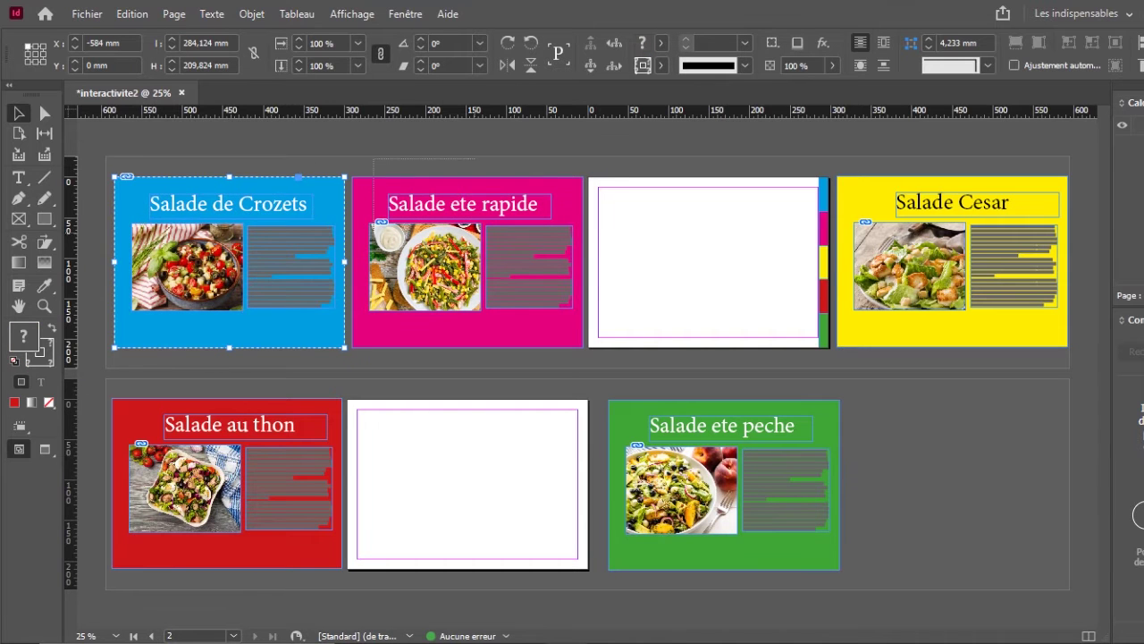
click(374, 295)
click(903, 329)
click(805, 550)
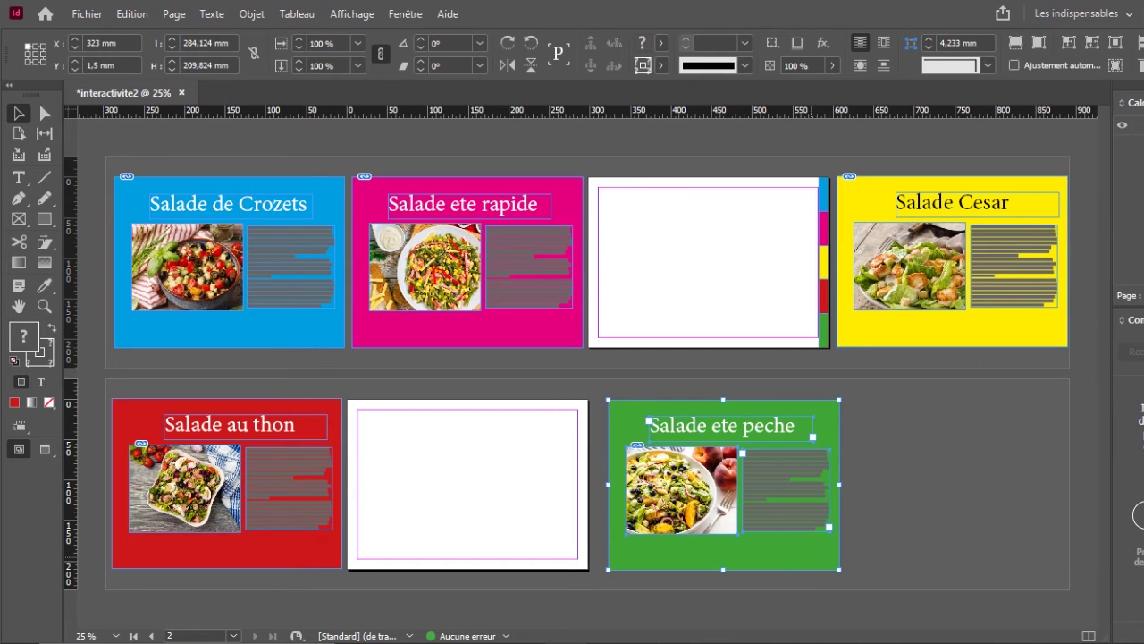
click(166, 417)
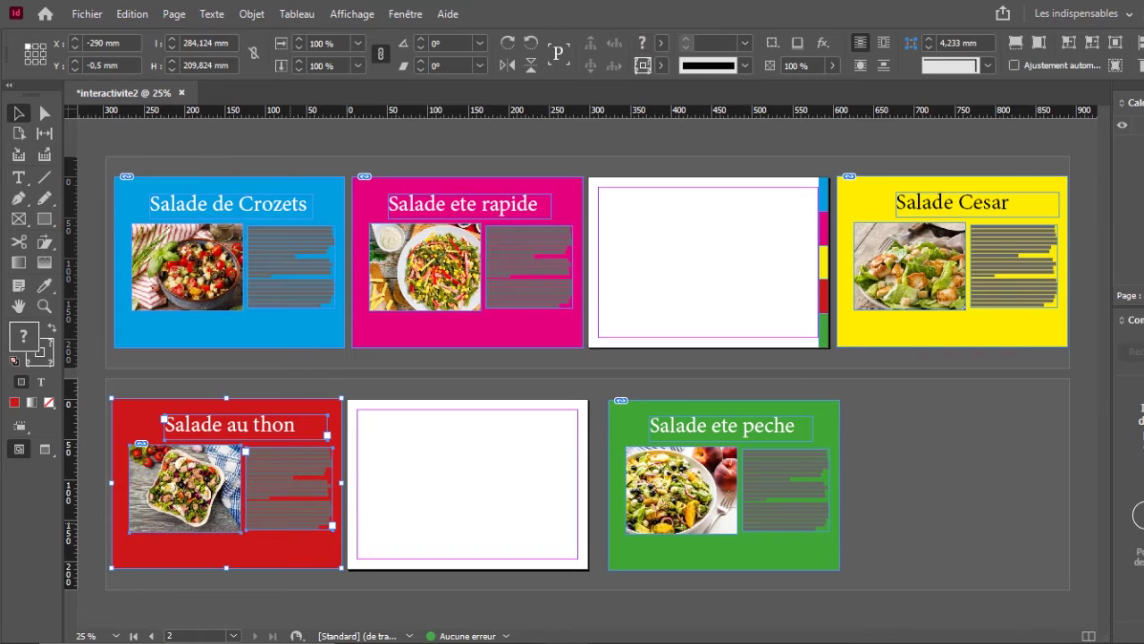
key(ctrl+shift+a)
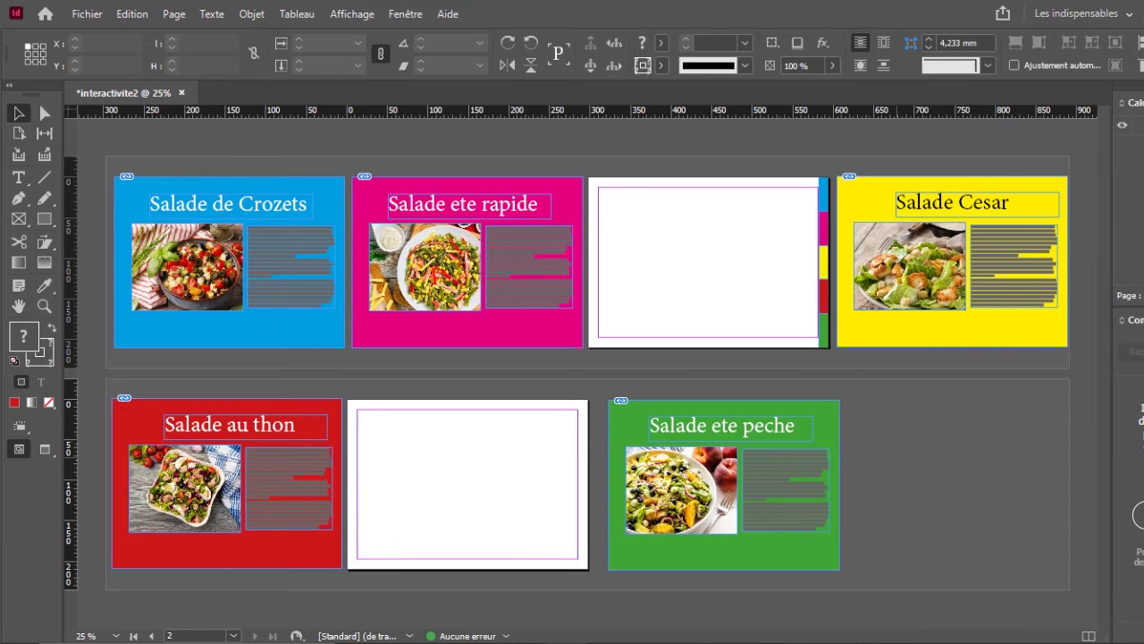
key(ctrl+alt+])
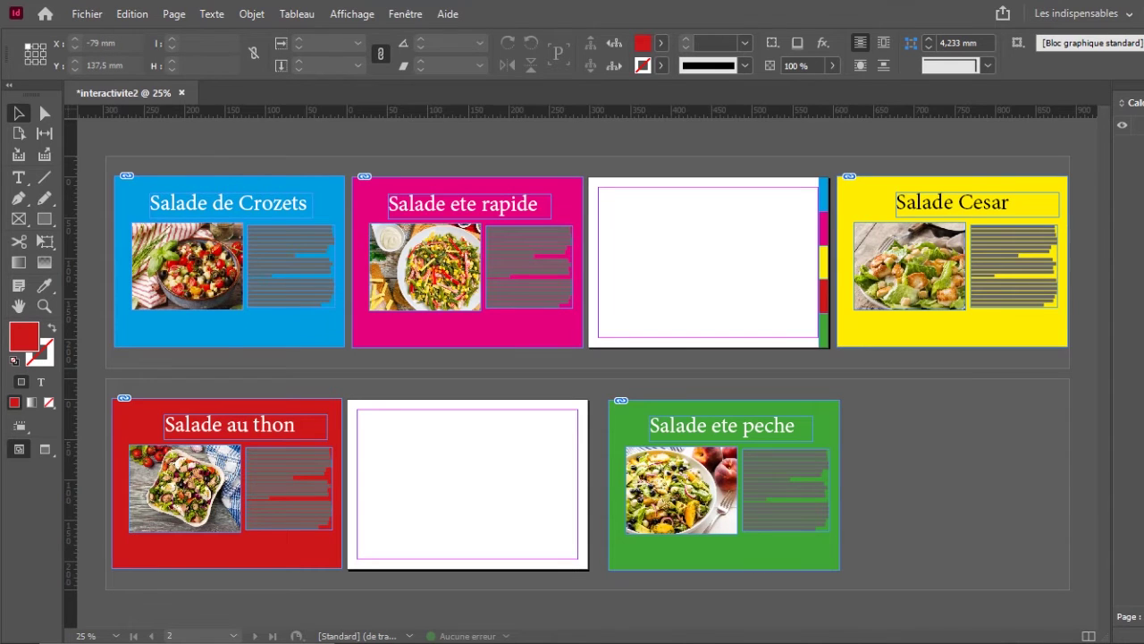
Make the blue Salade de Crozets card a button named 'page bleu' in Boutons et formulaires
key(ctrl+alt+])
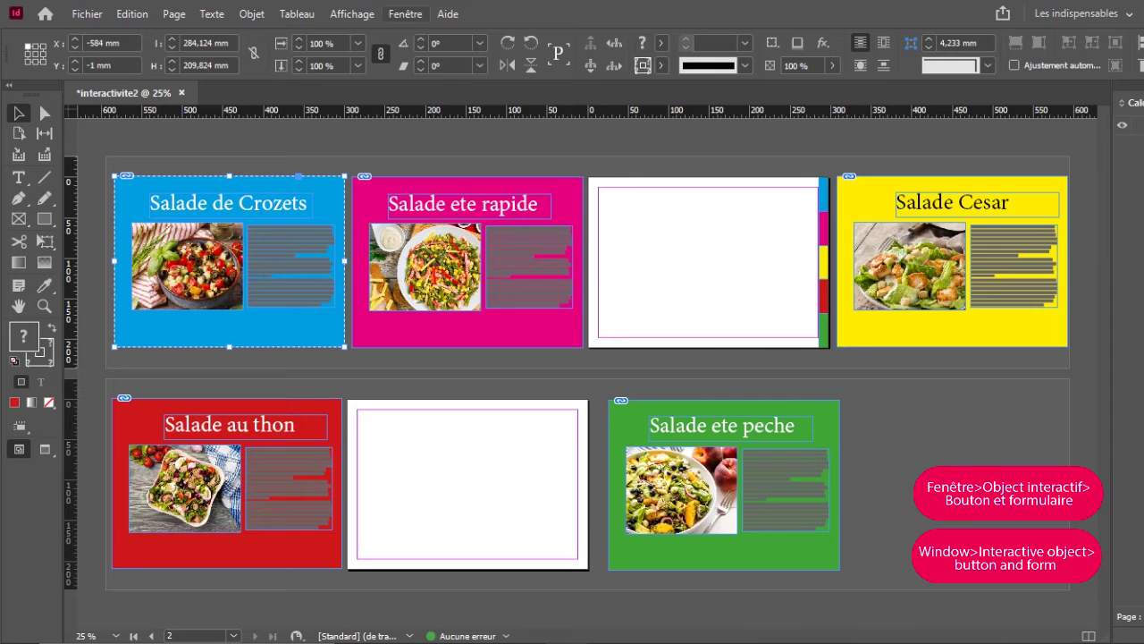
click(405, 14)
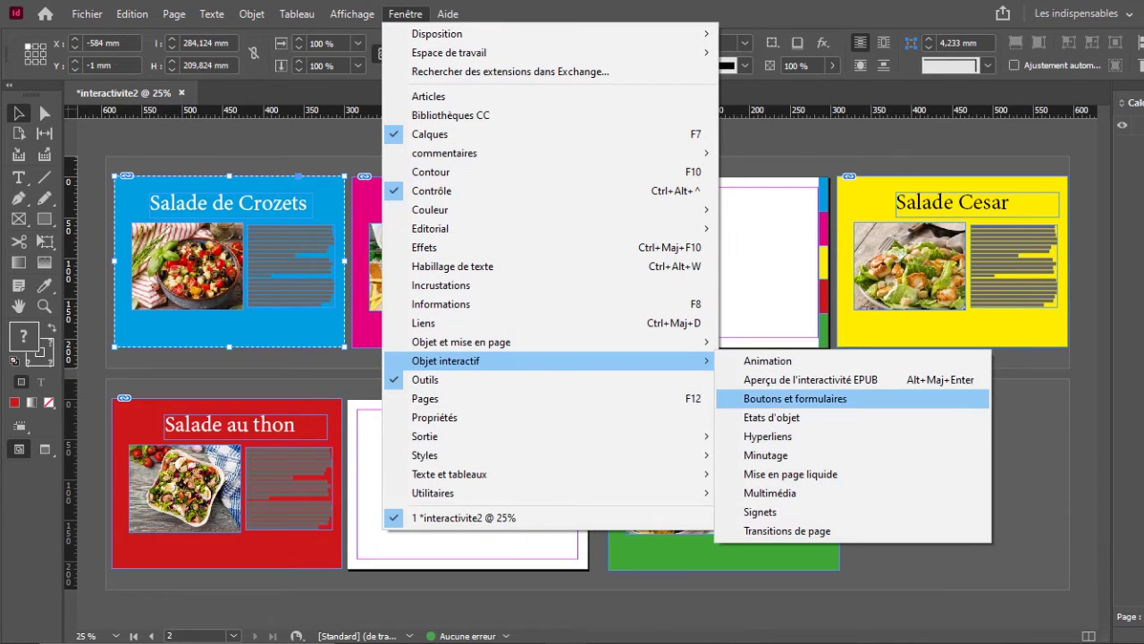
click(795, 398)
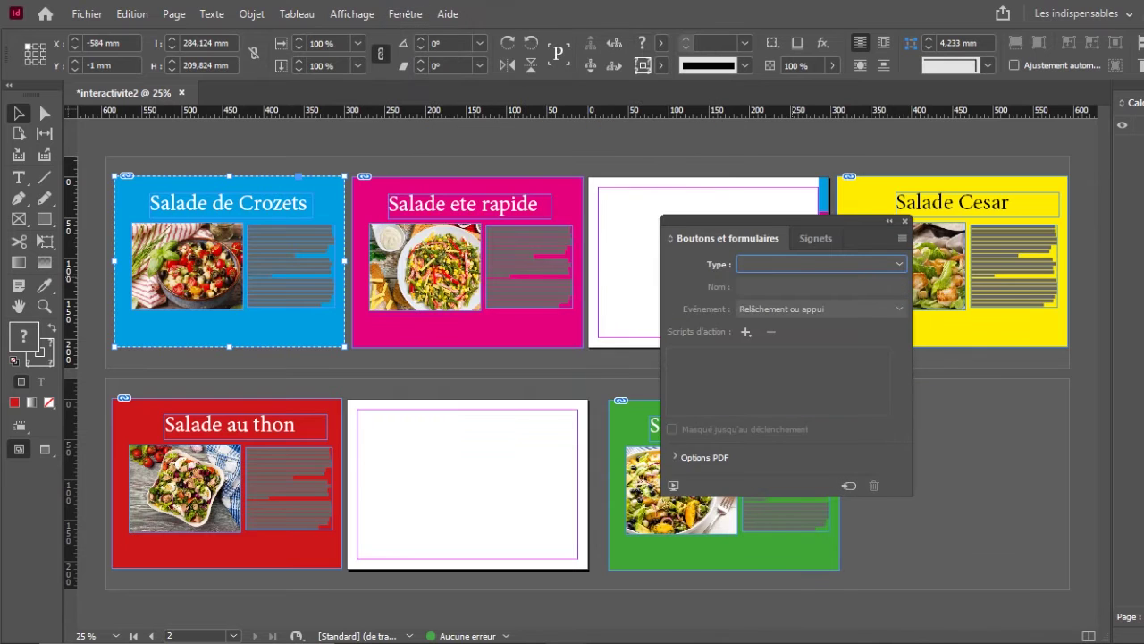
click(821, 264)
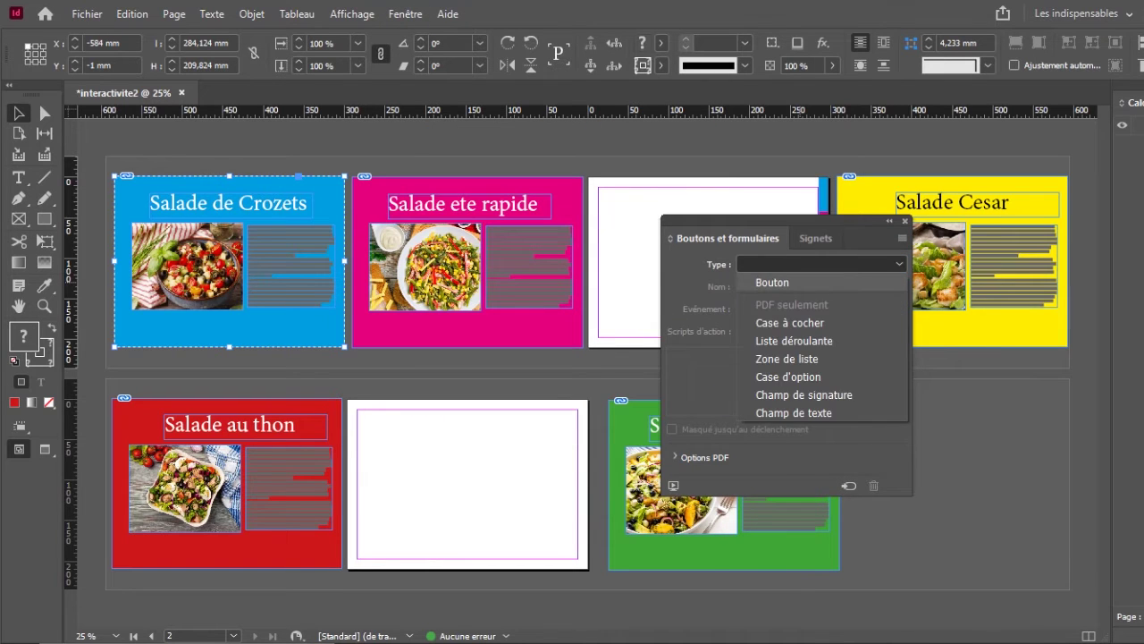
click(772, 283)
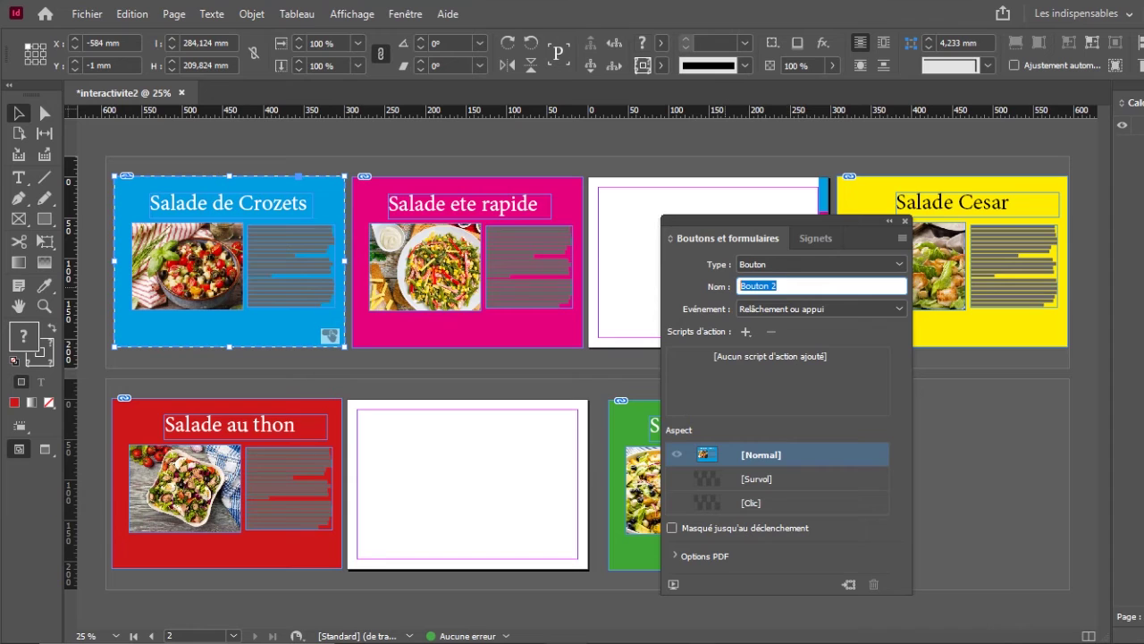
text(pa)
text(ge bleu)
key(Return)
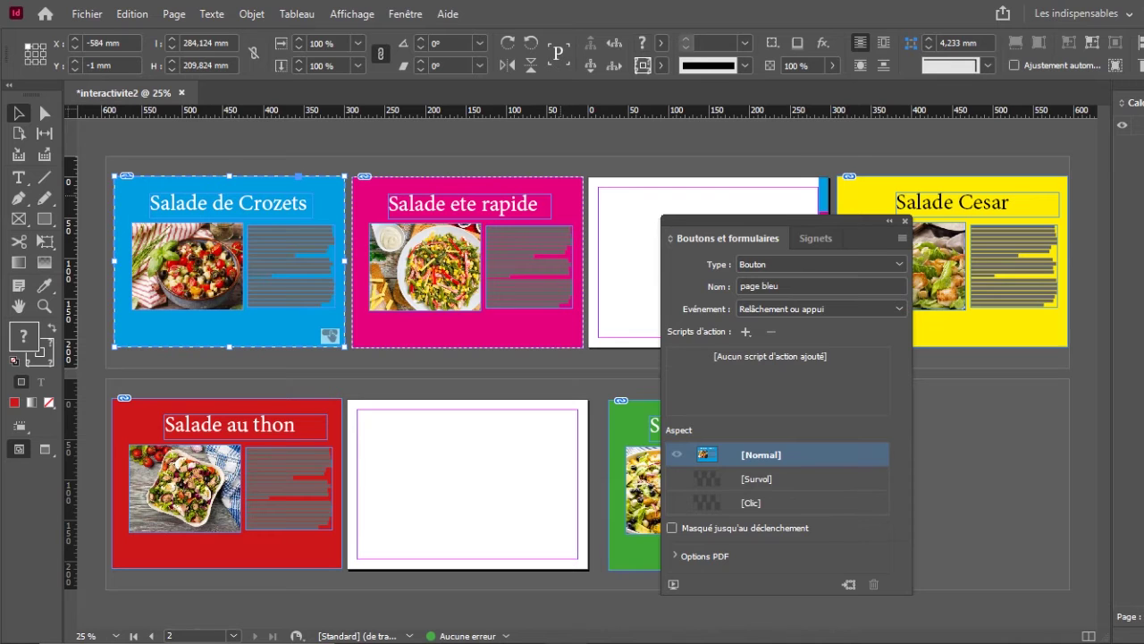
Make the pink Salade ete rapide card a button named 'page rose'
click(464, 268)
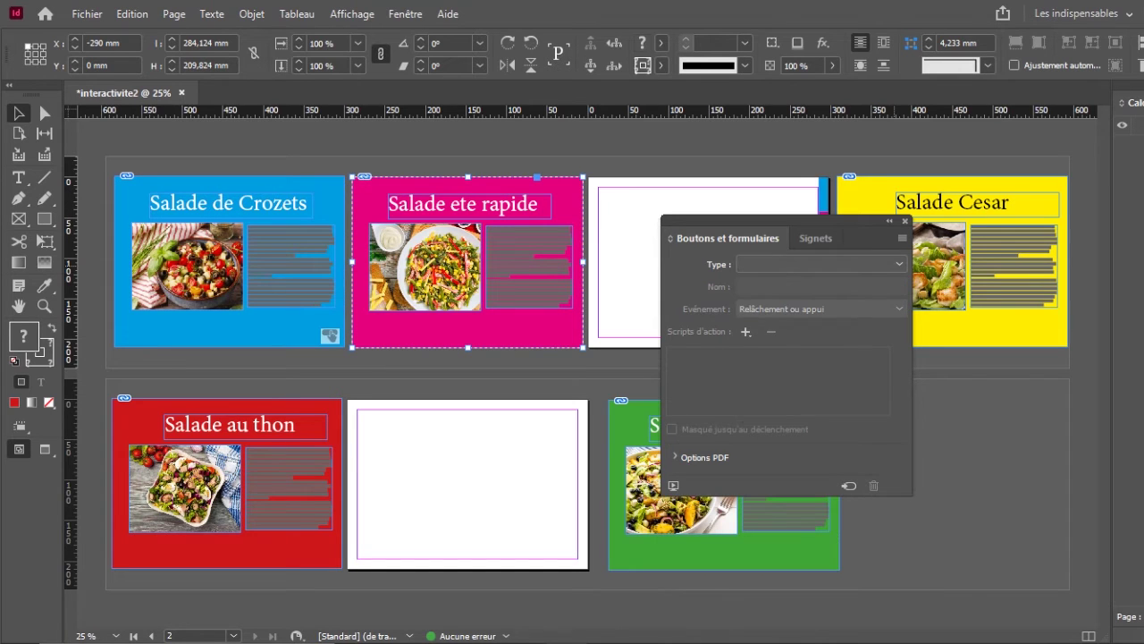
click(821, 264)
click(769, 282)
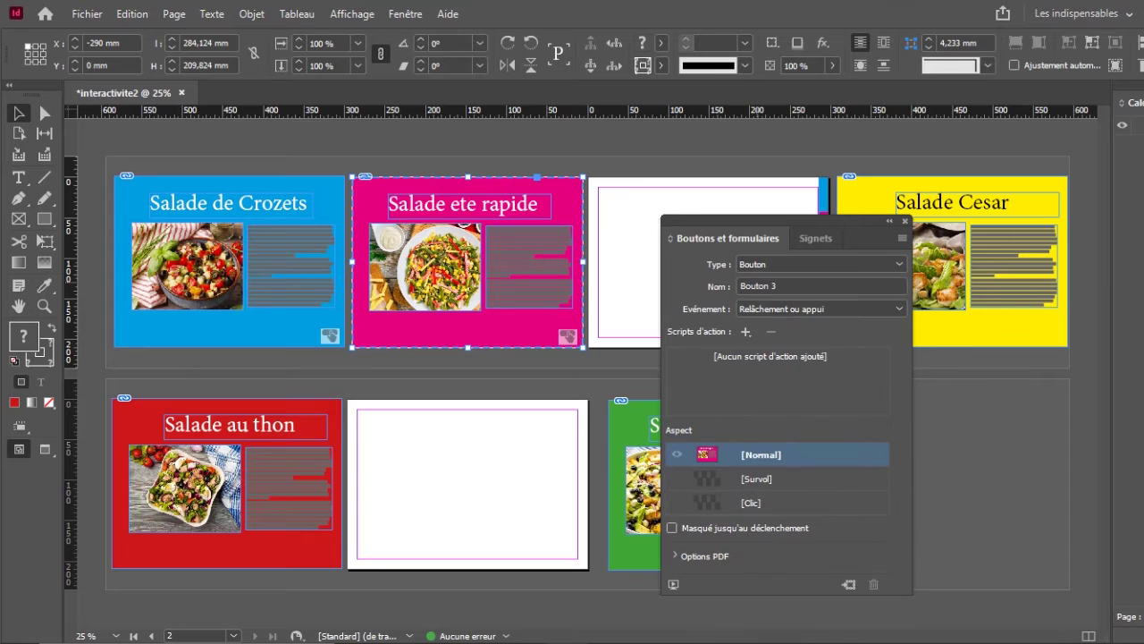
click(782, 286)
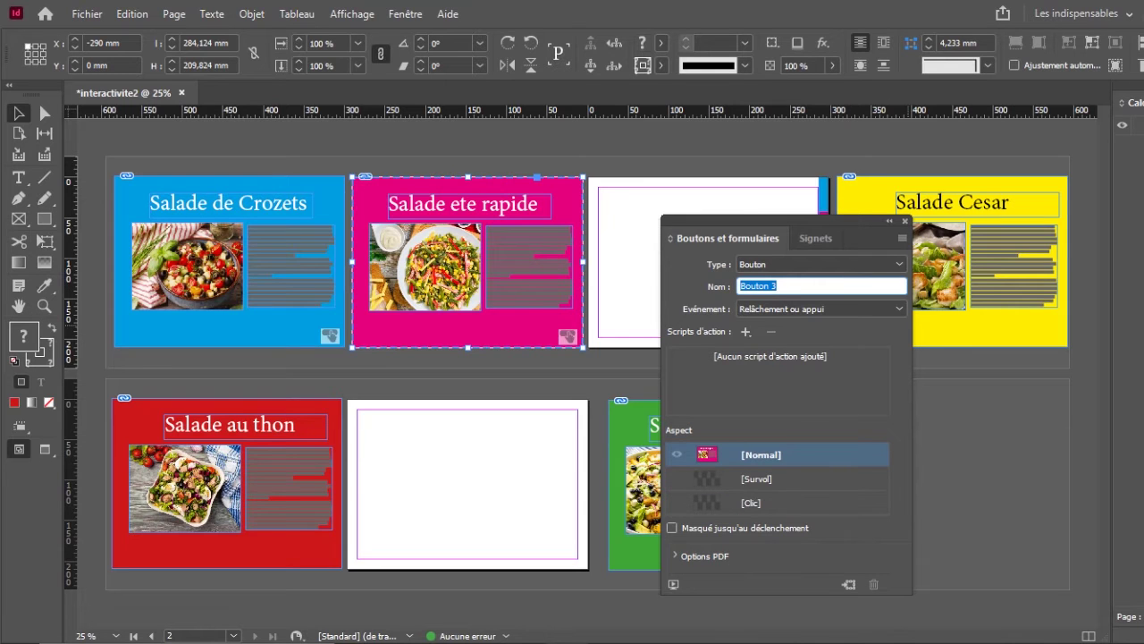
text(page rose)
key(Return)
Make the yellow Salade Cesar card a button named 'page jaune'
click(1020, 326)
click(898, 264)
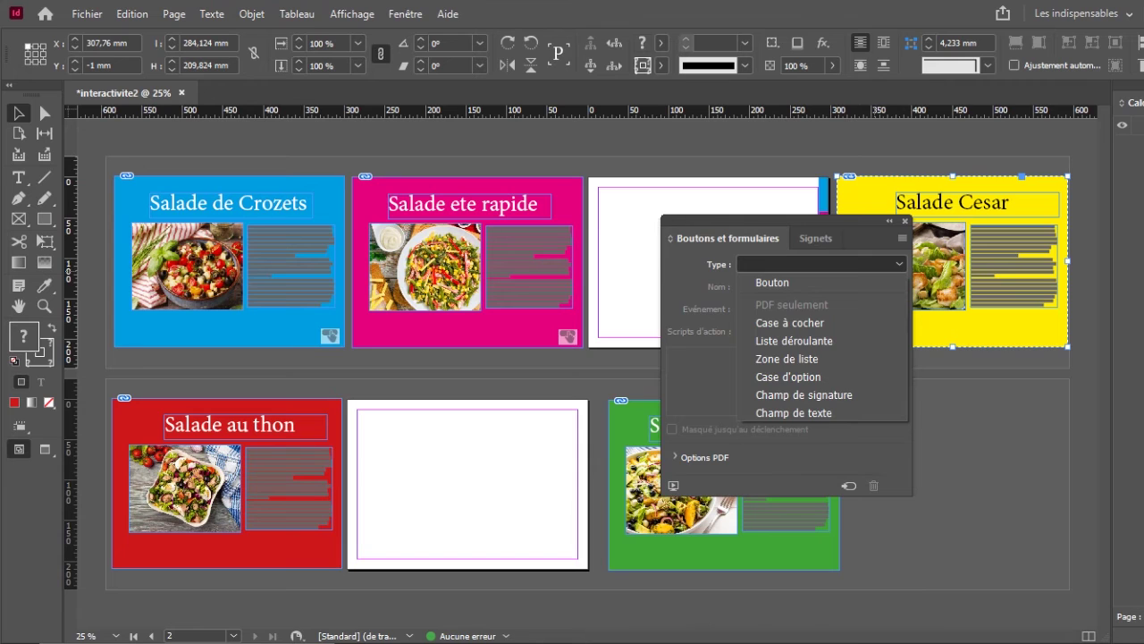
click(772, 283)
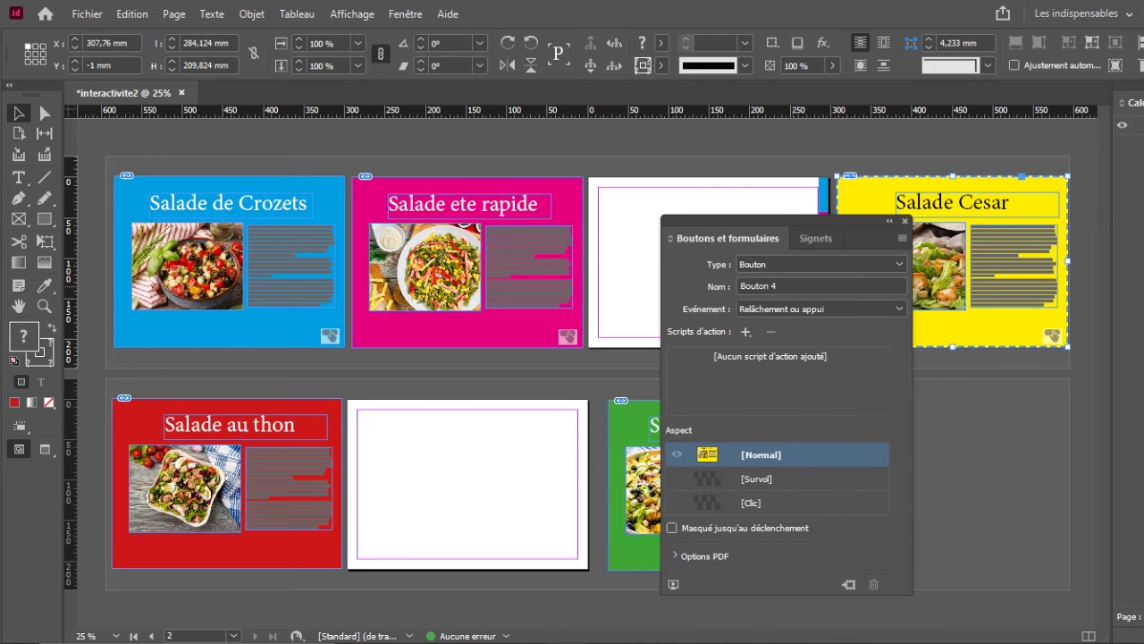
click(772, 286)
text(page jaune)
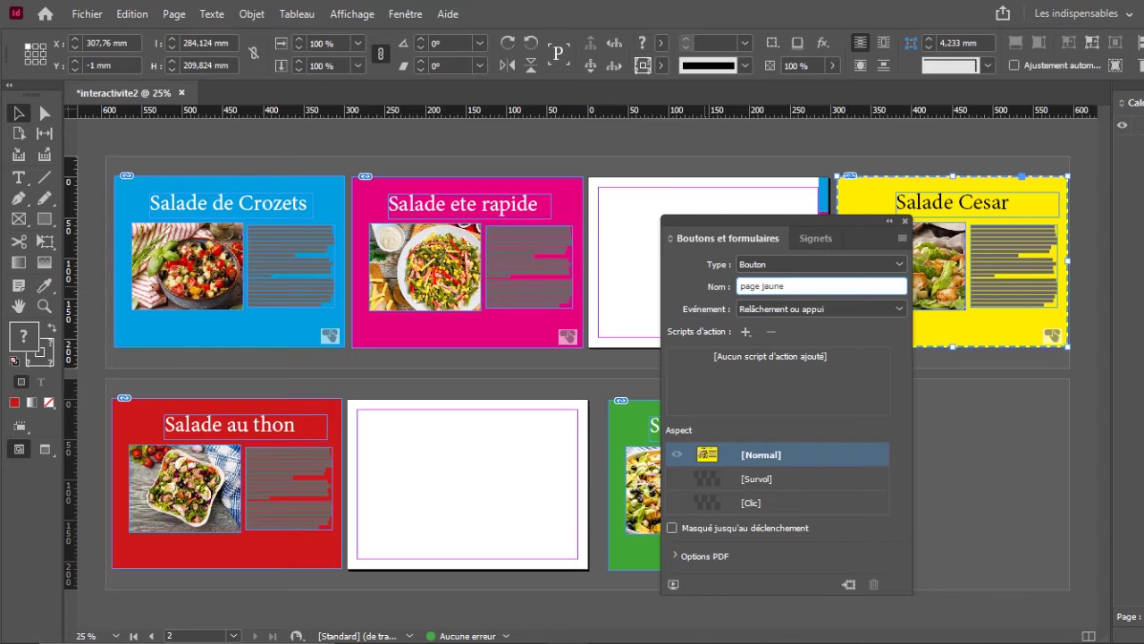
key(Return)
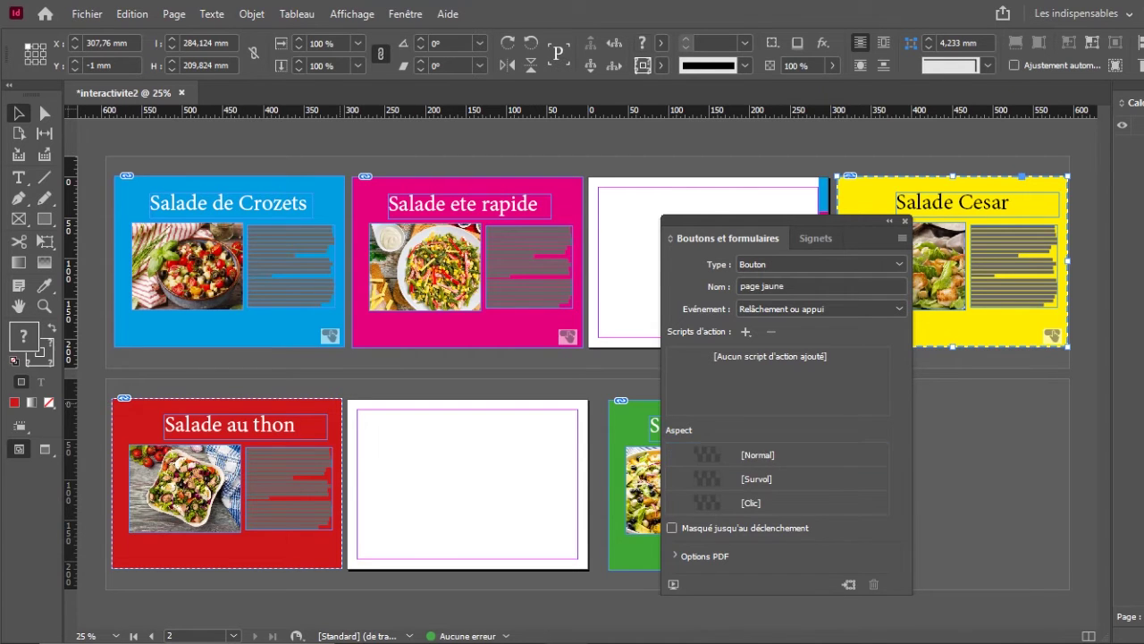
Make the red Salade au thon card a button named 'page rouge'
click(178, 550)
click(821, 264)
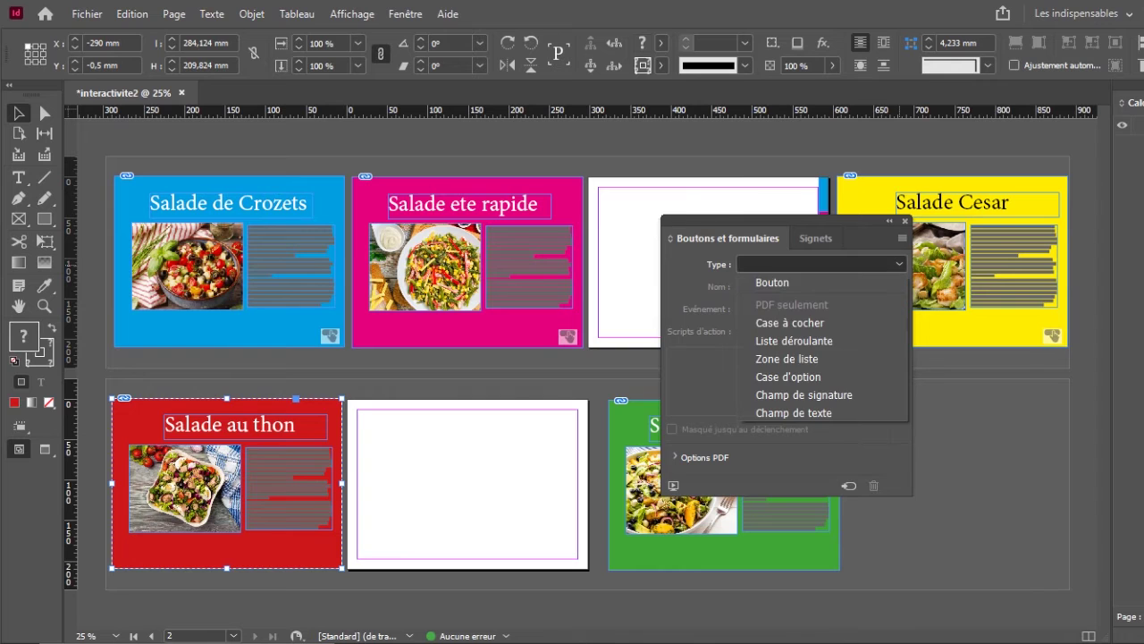
click(787, 282)
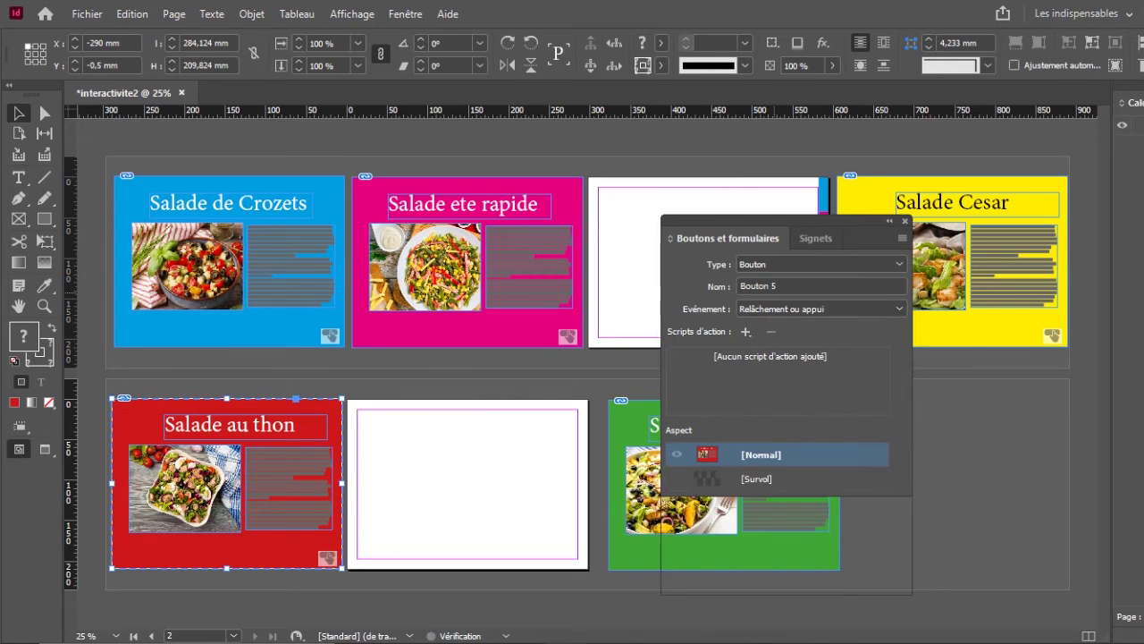
text(page rouge)
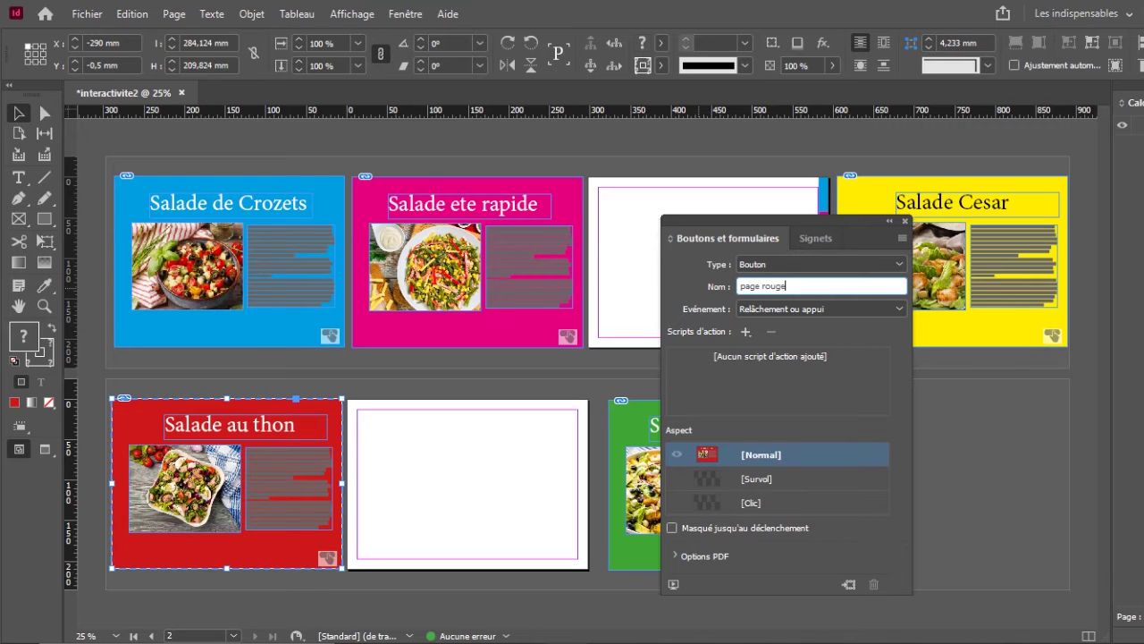
key(Return)
drag(805, 221, 1008, 207)
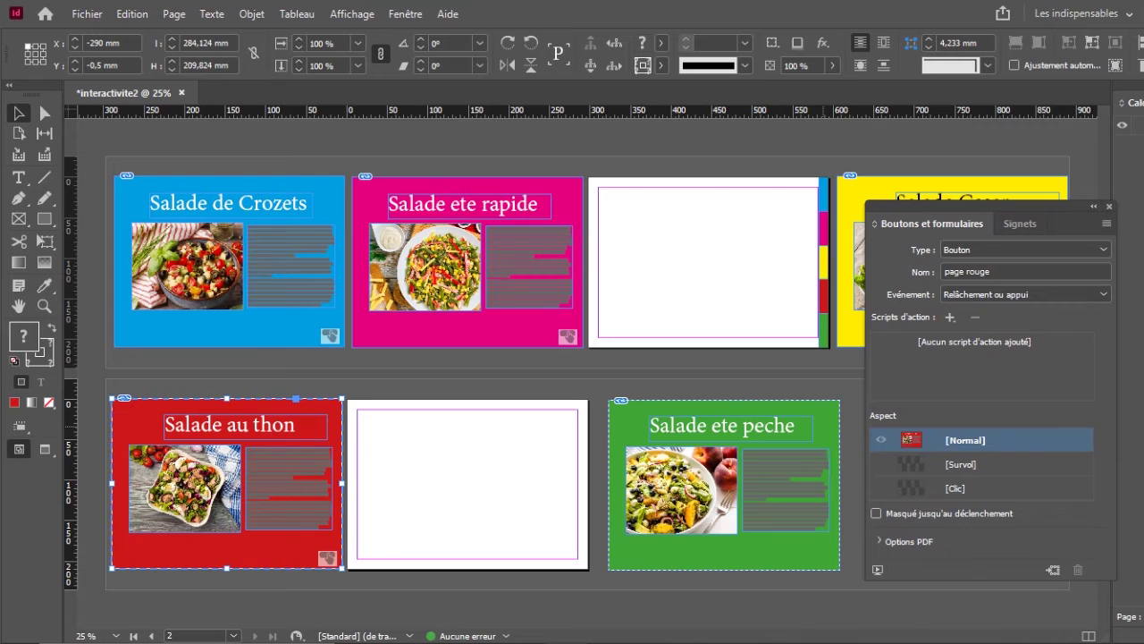
Make the green Salade ete peche card a button named 'page vert'
click(787, 550)
click(1026, 250)
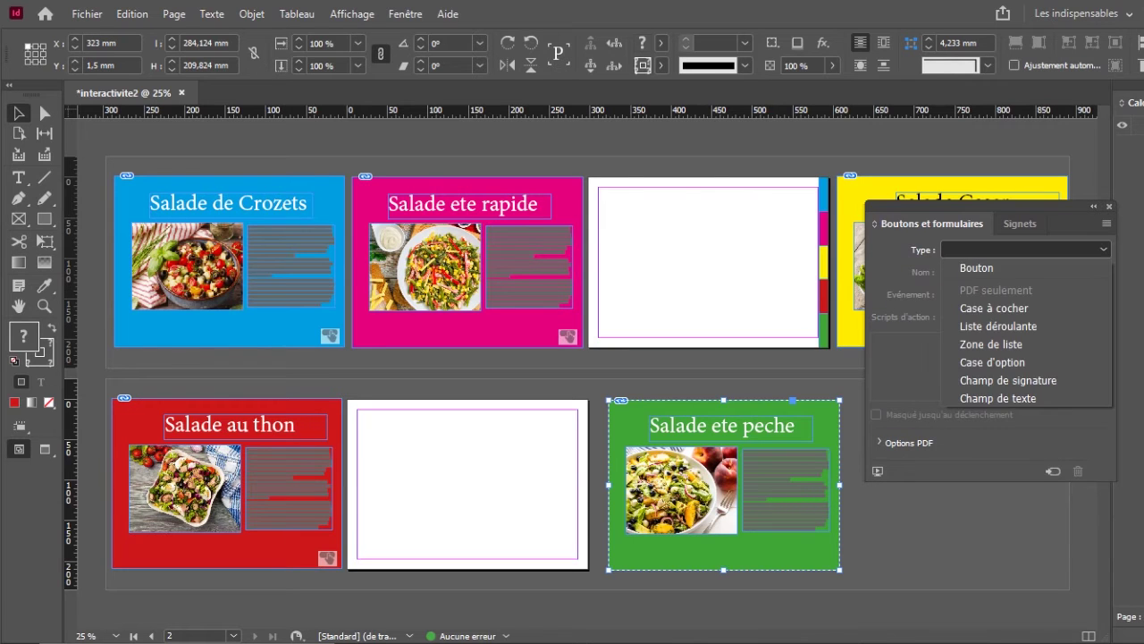
click(977, 267)
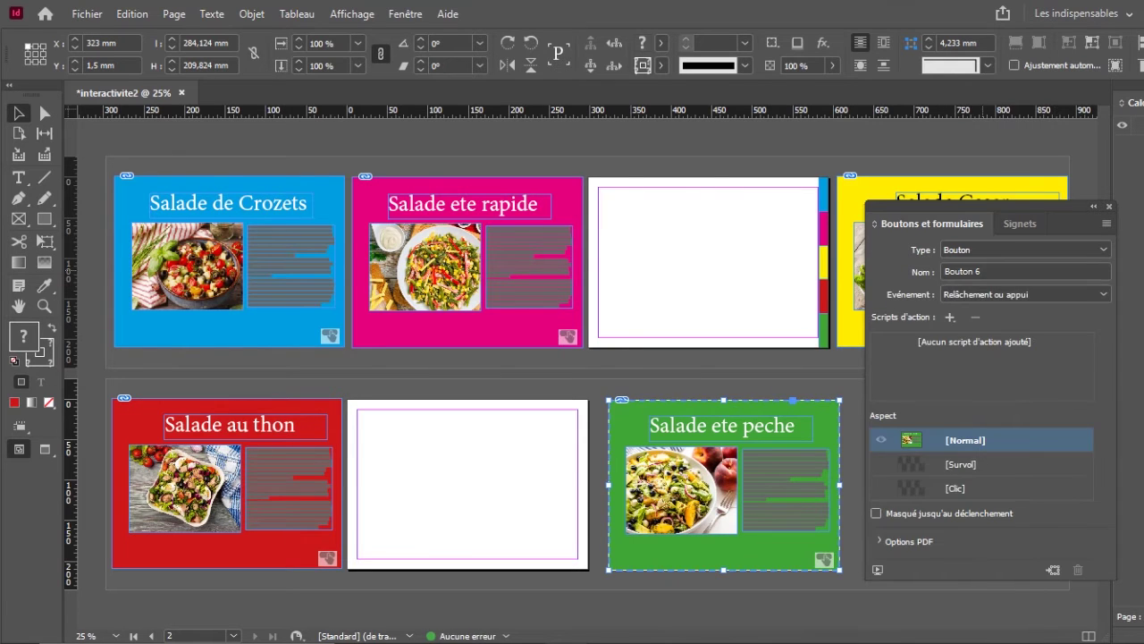
click(976, 271)
text(P)
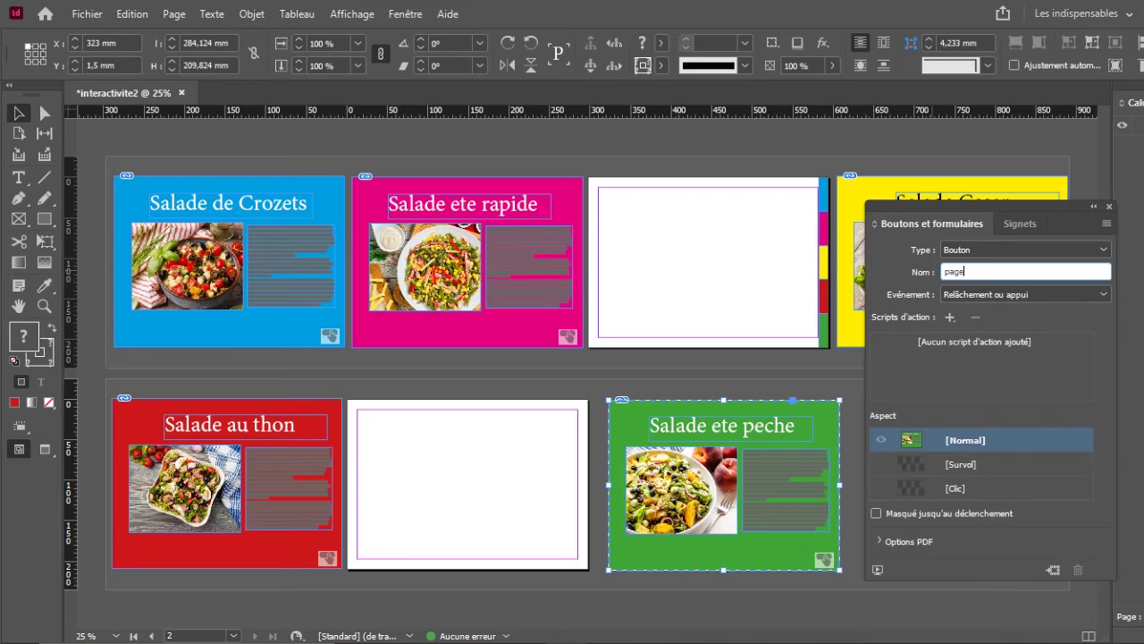
key(Return)
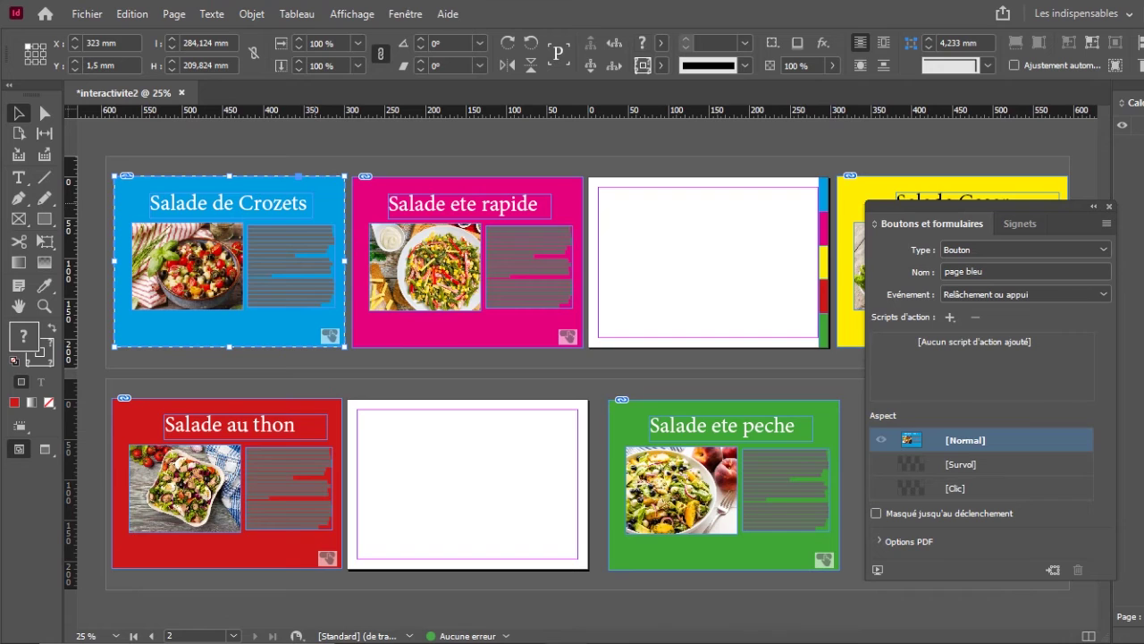
Check the pink, yellow, green and red cards' button names
click(426, 267)
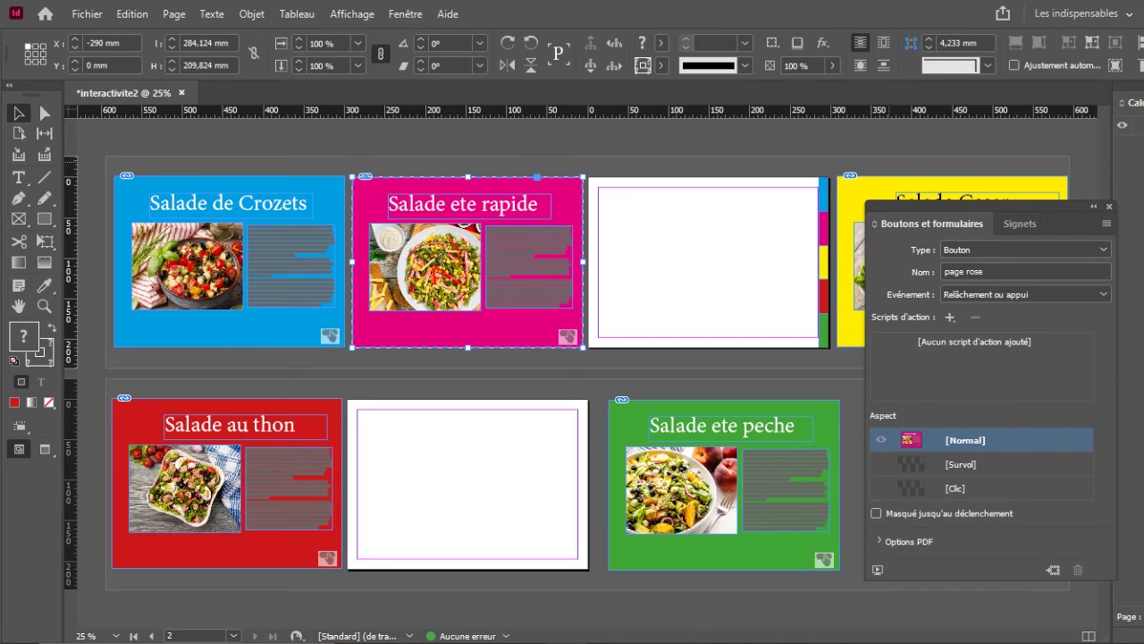
click(849, 326)
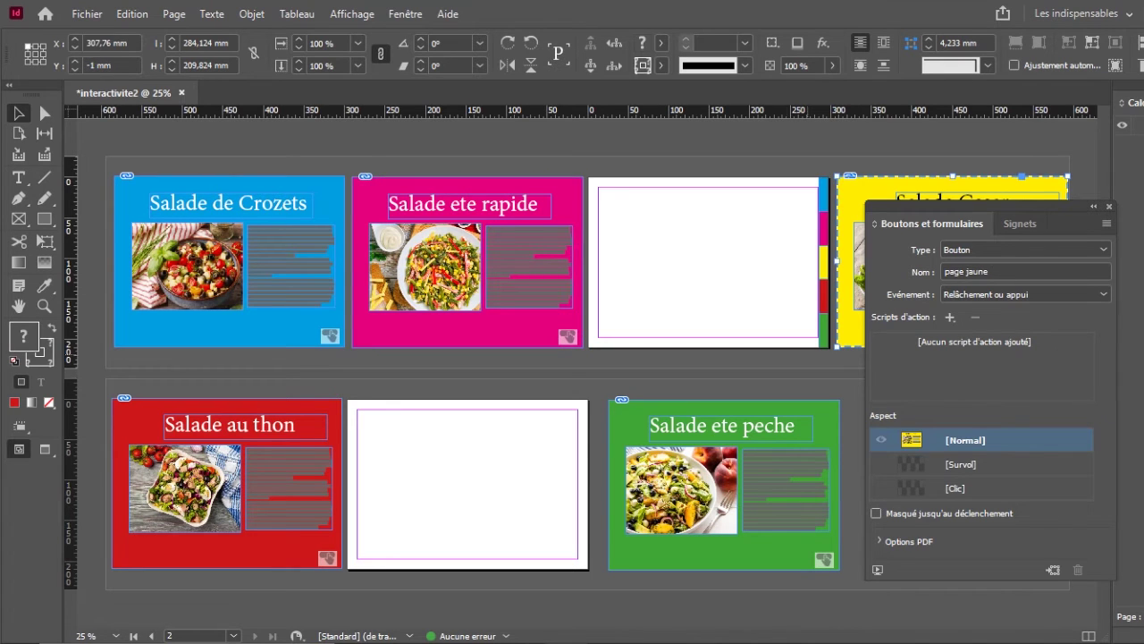
click(680, 501)
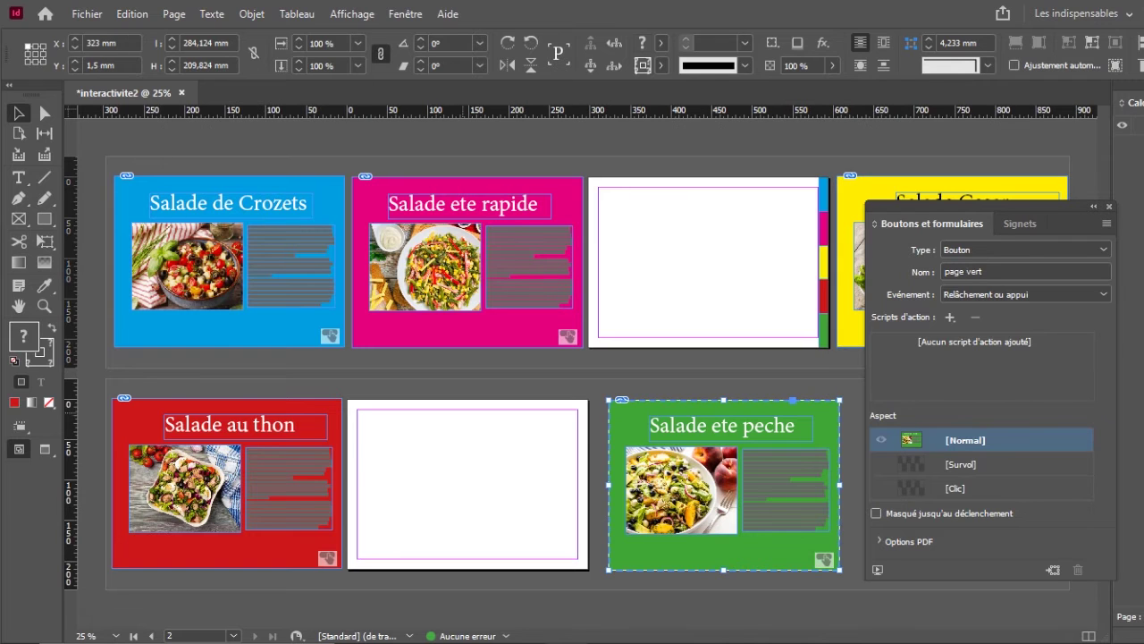
click(188, 501)
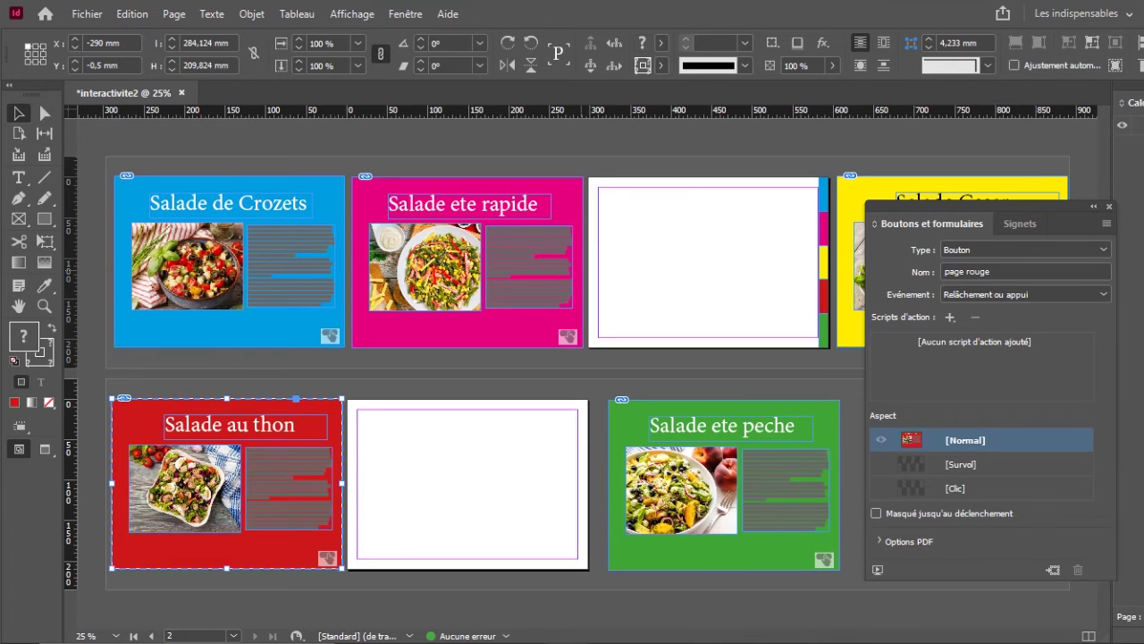
click(825, 193)
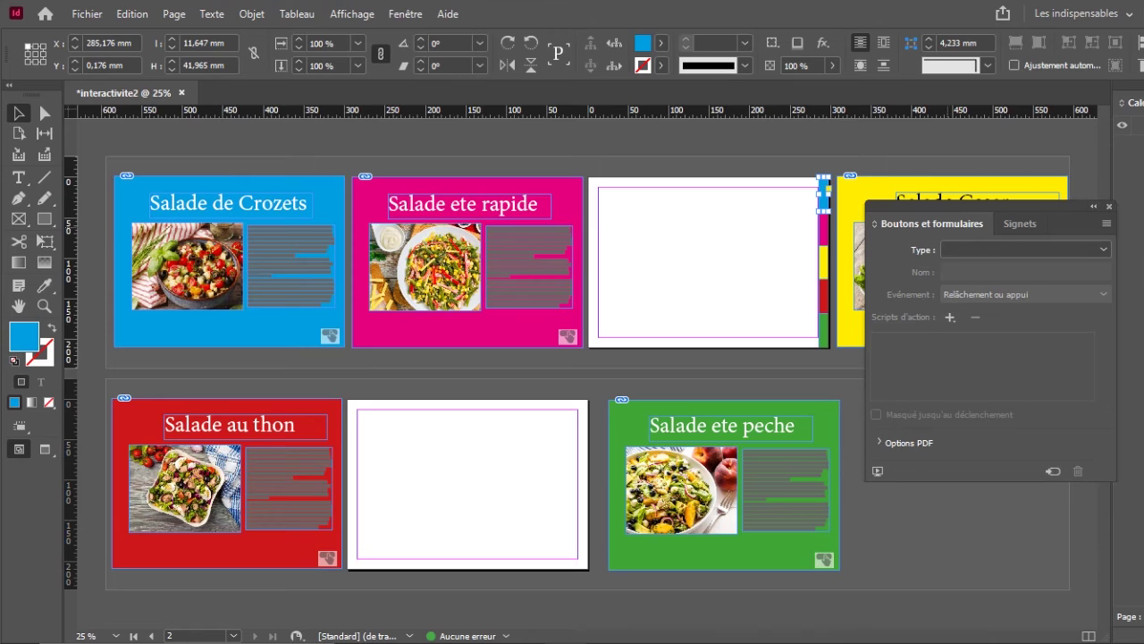
Make the blue side tab a button named 'Bouton bleu'
click(1026, 249)
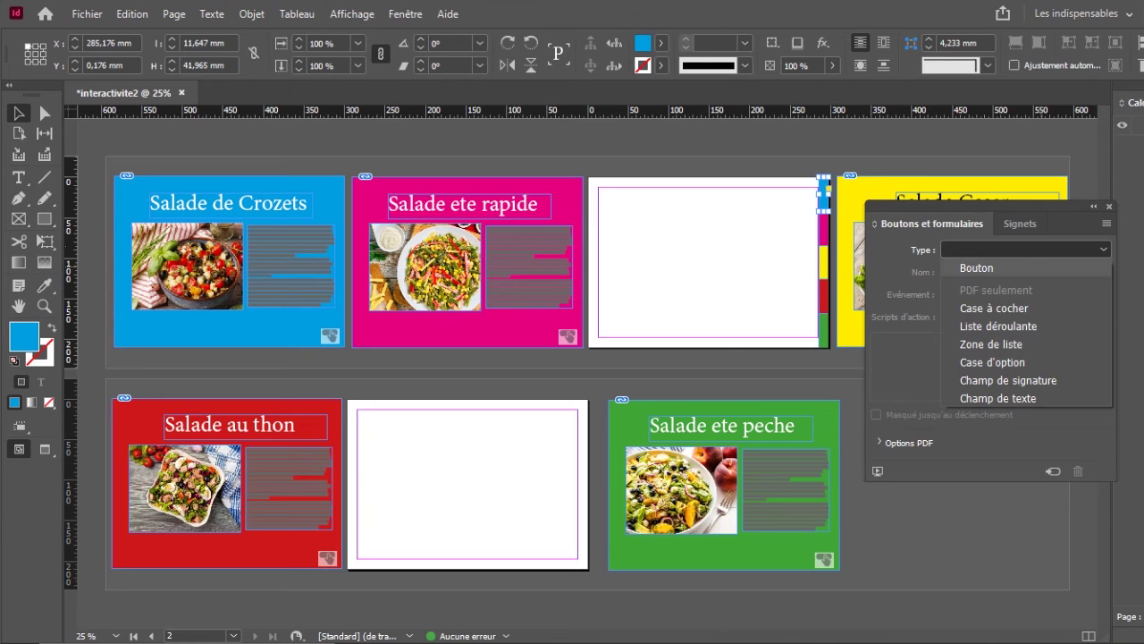
click(975, 265)
click(983, 271)
text(Bouton bleu)
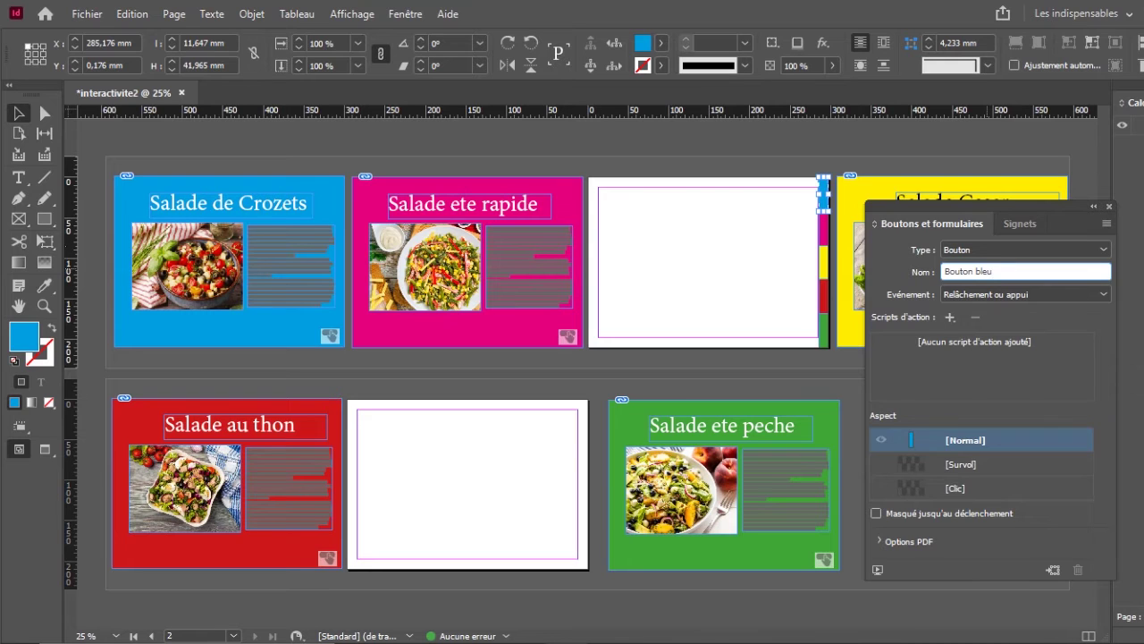
key(Return)
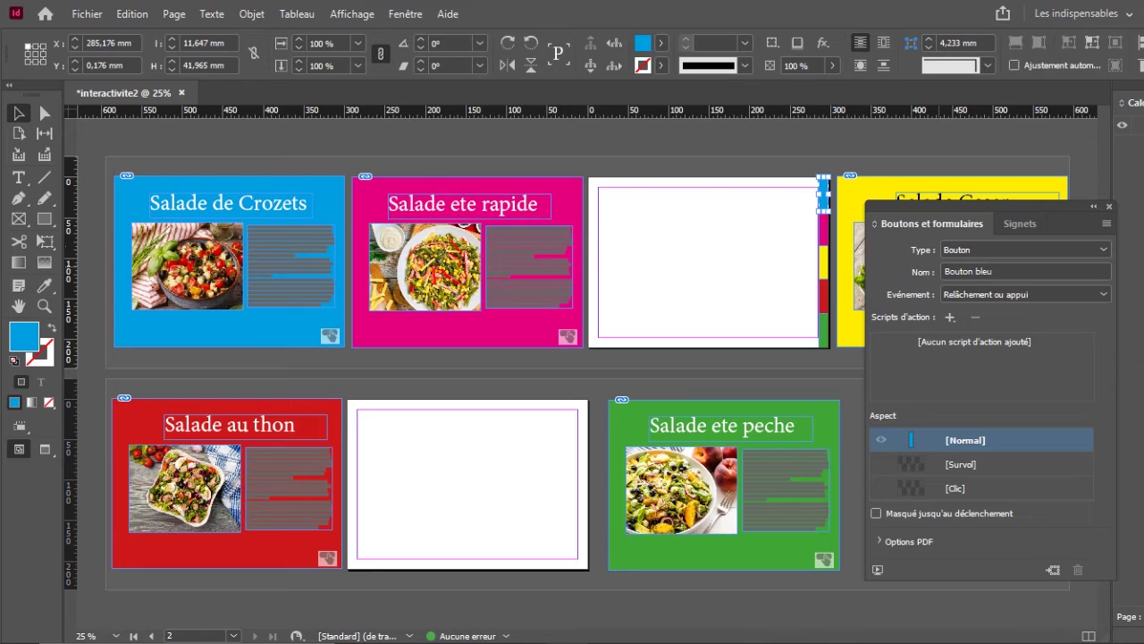
Make the pink side tab a button named 'Bouton rose'
click(825, 226)
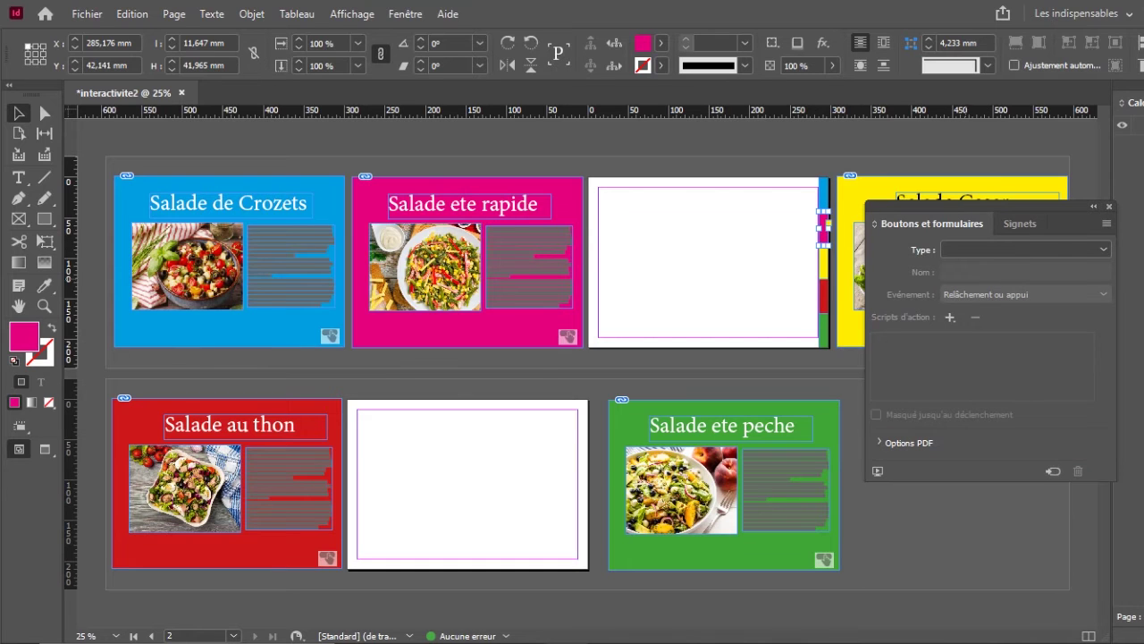
click(1025, 249)
click(976, 268)
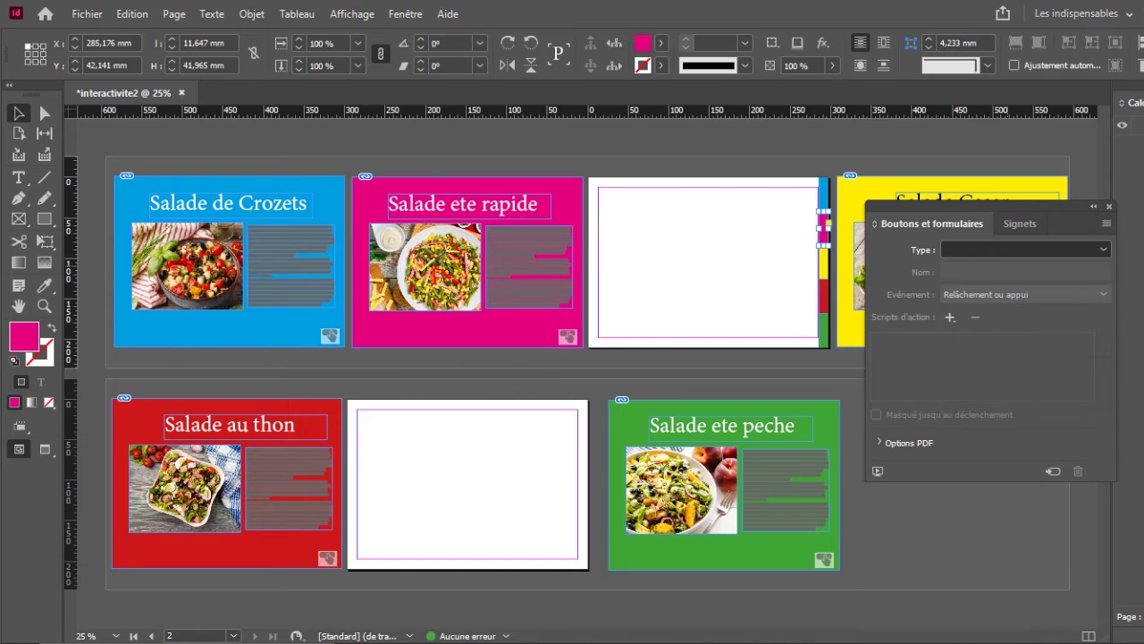
click(976, 270)
key(BackSpace)
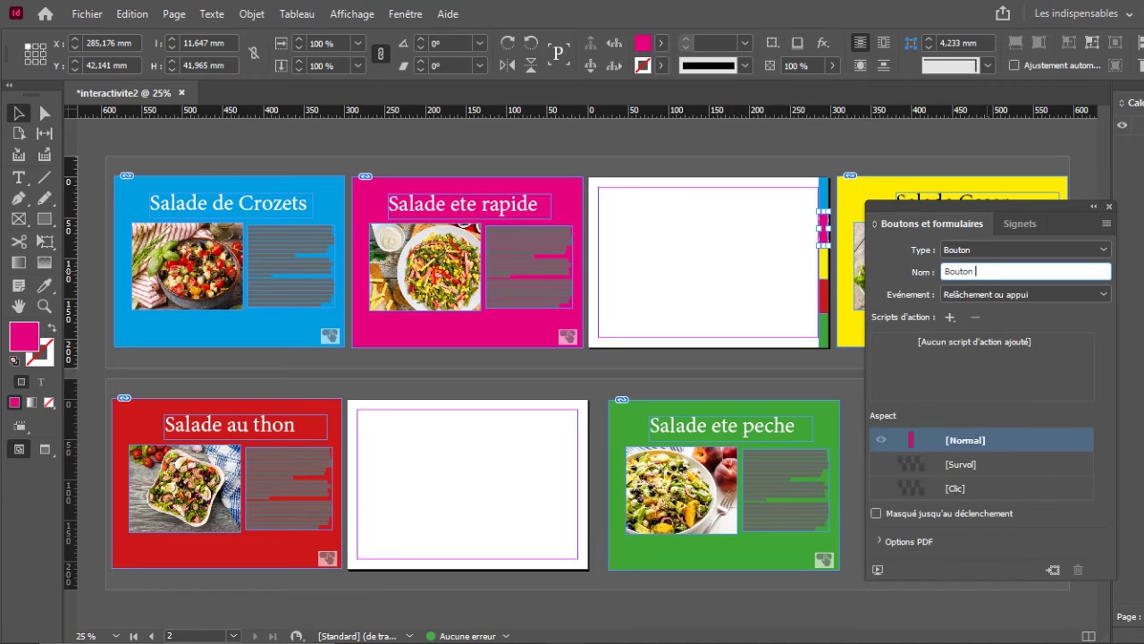
key(Return)
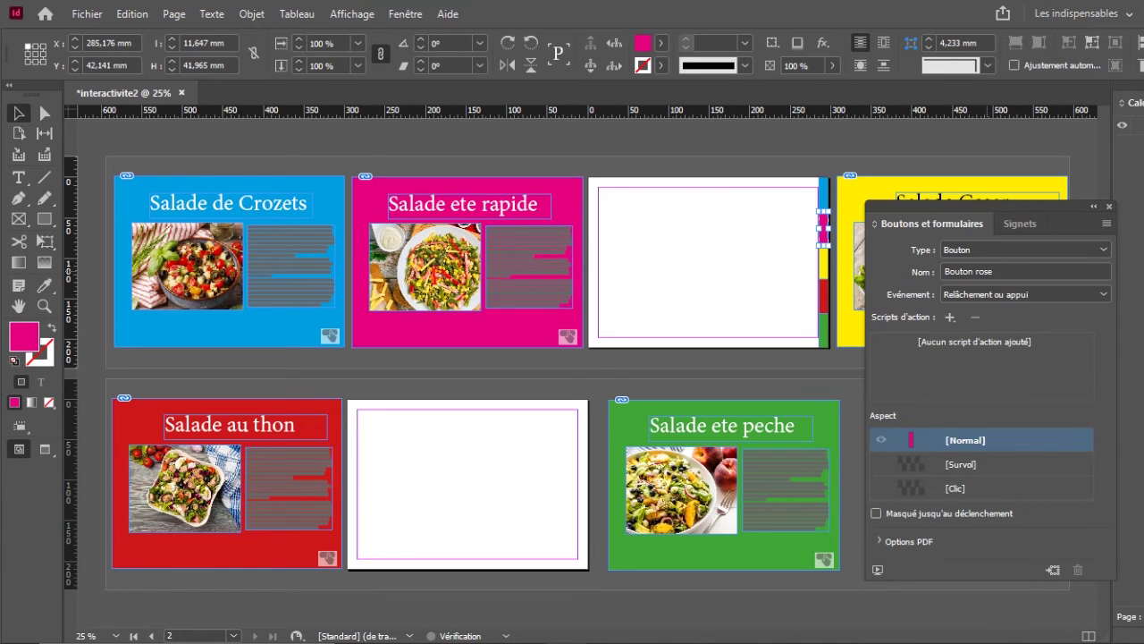
Make the yellow side tab a button named 'Bouton jaune'
click(824, 261)
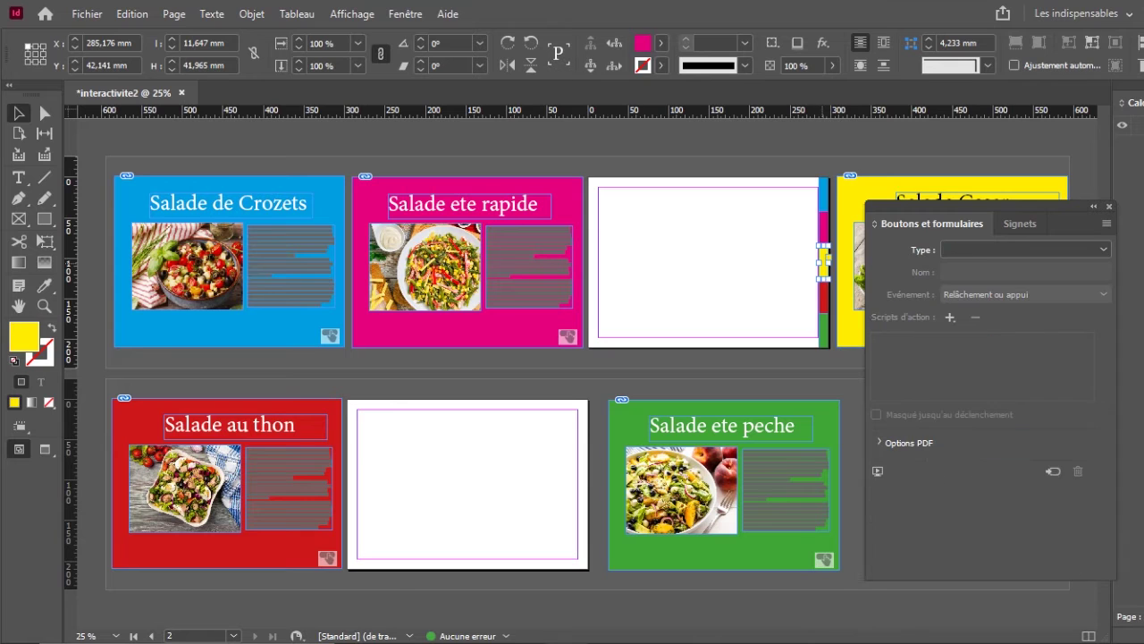
click(1025, 250)
click(976, 268)
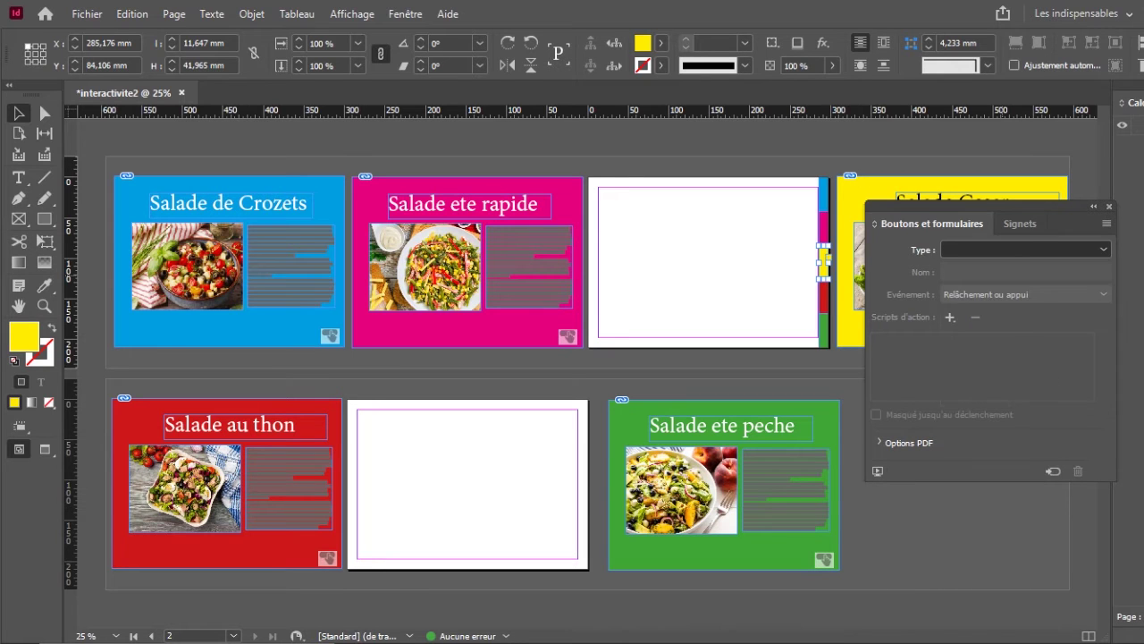
key(BackSpace)
text(jaune)
key(Return)
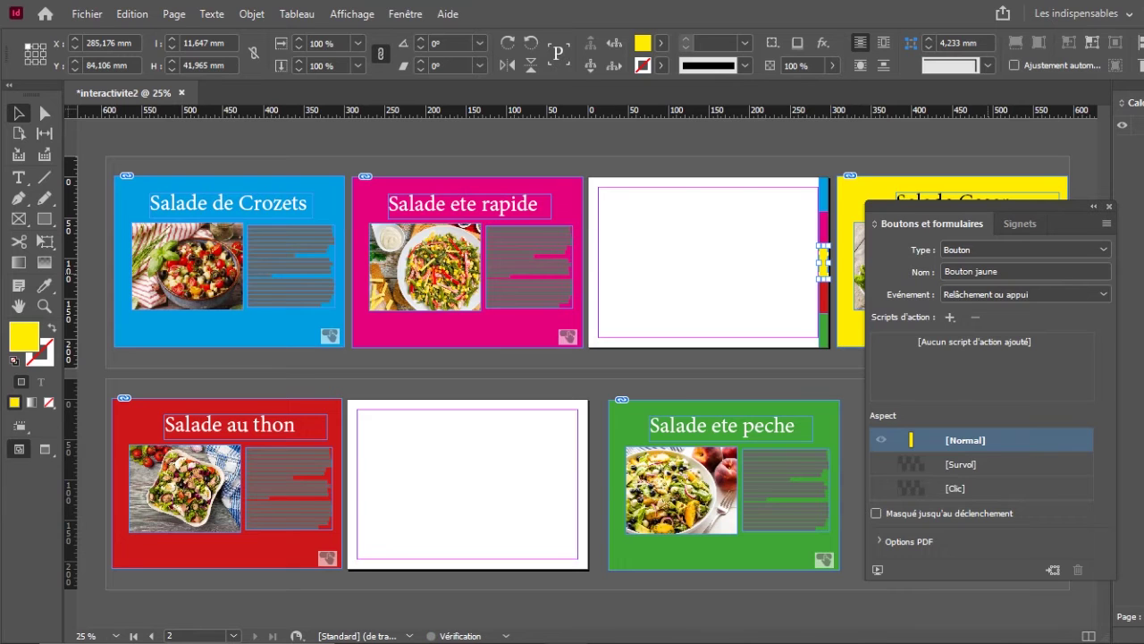
click(824, 295)
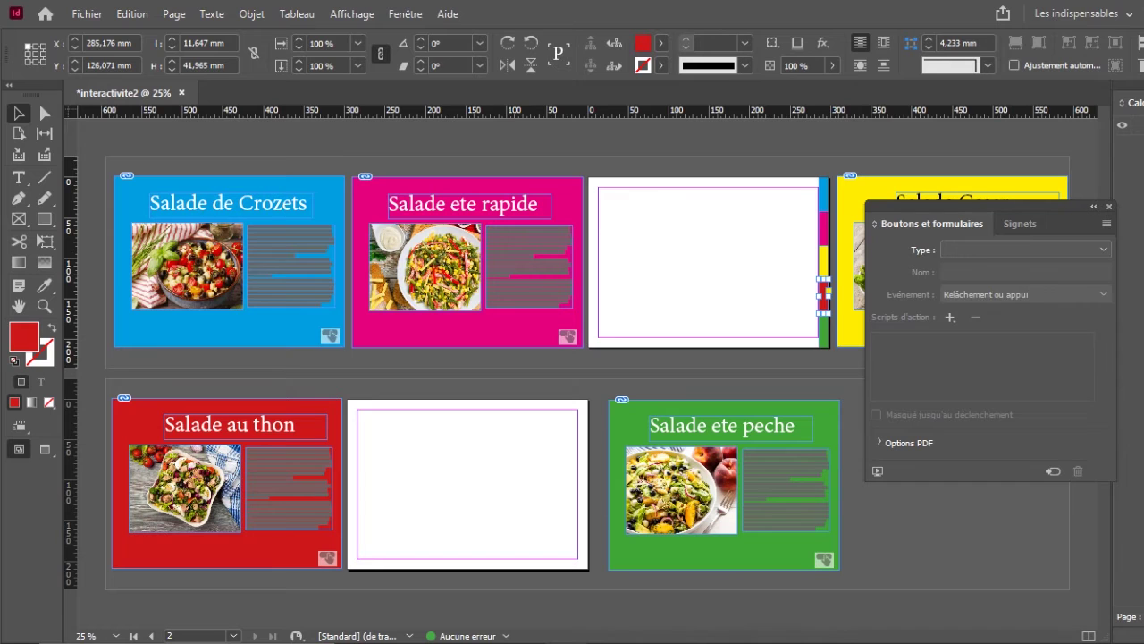
Make the red side tab a button named 'Bouton rouge'
click(1025, 249)
click(903, 266)
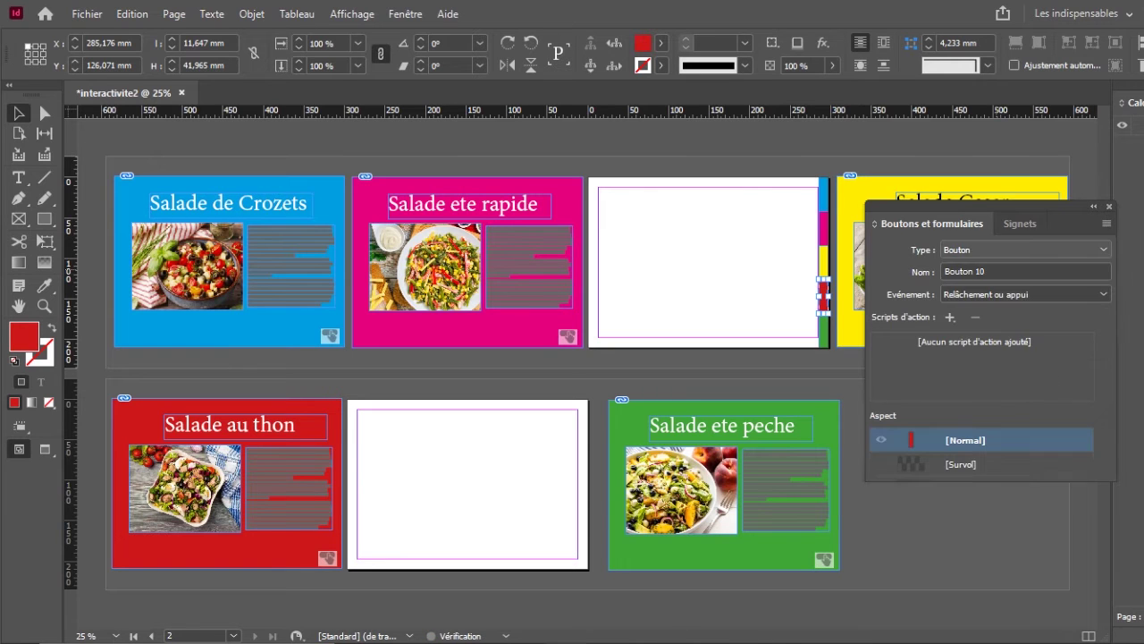
click(1026, 250)
click(966, 266)
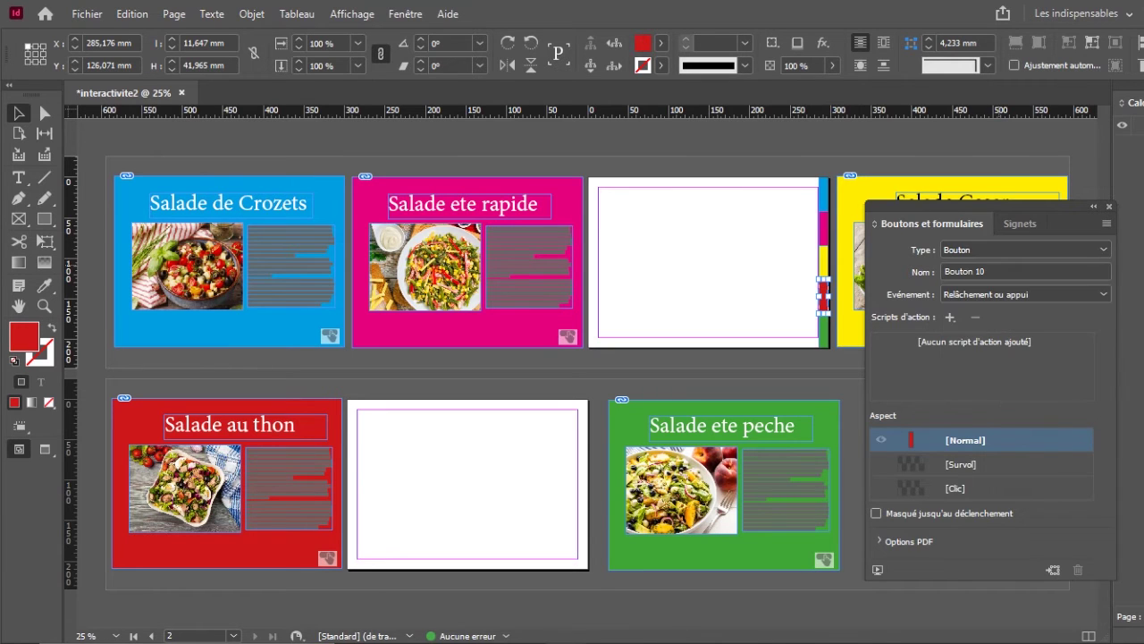
click(1002, 271)
key(BackSpace)
key(BackSpace)
key(BackSpace)
text(rouge)
key(Return)
Make the green side tab a button named 'Bouton vert'
click(826, 326)
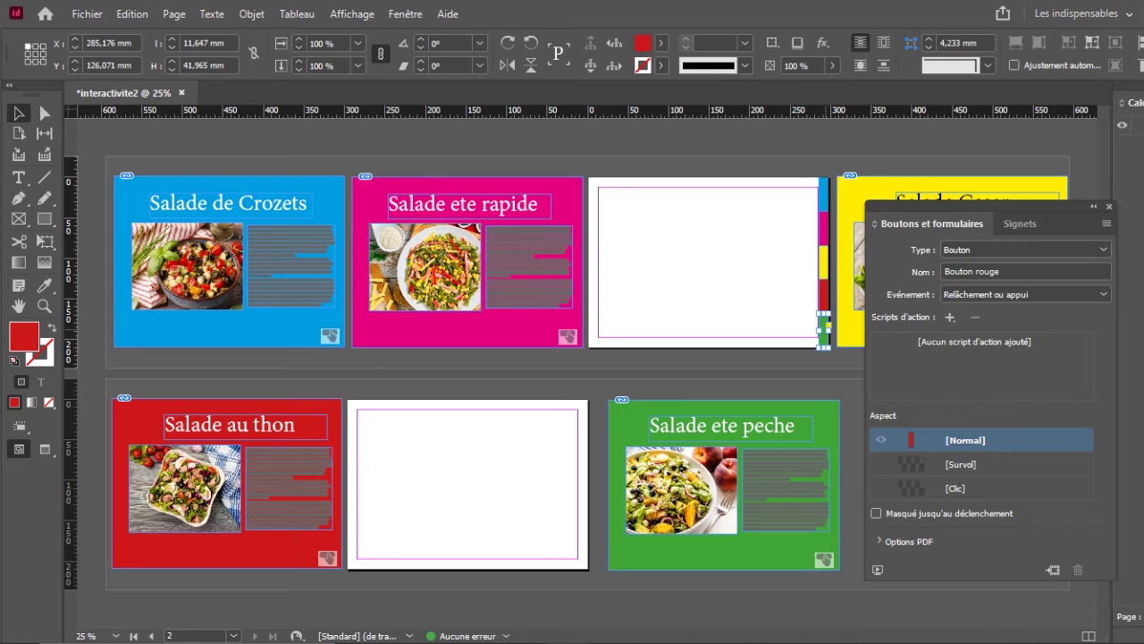
click(1019, 251)
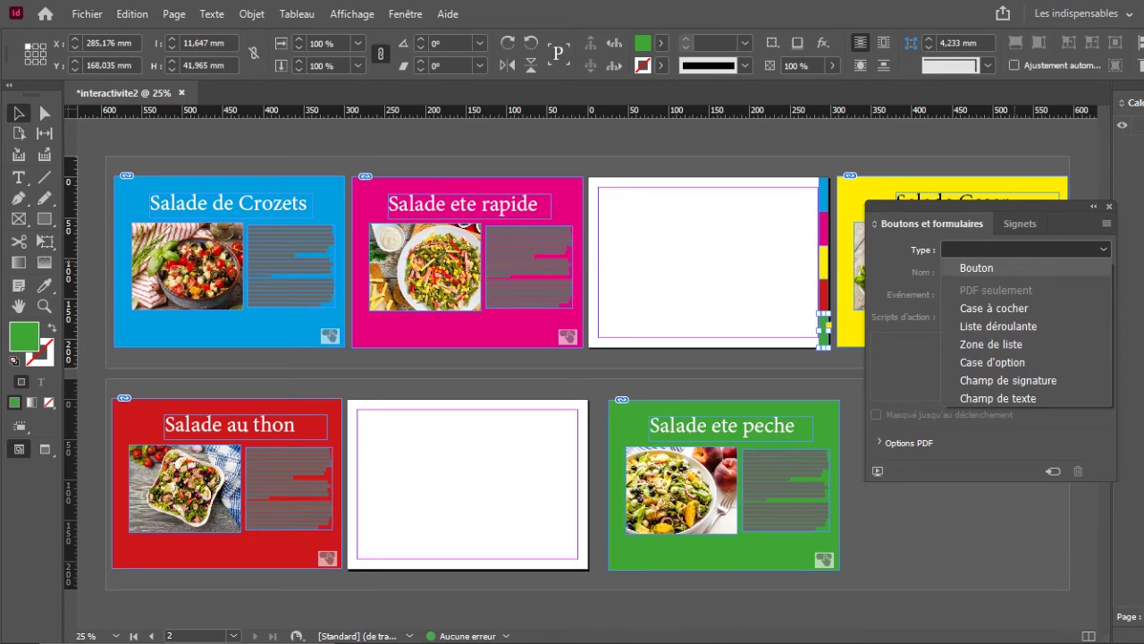
click(1014, 263)
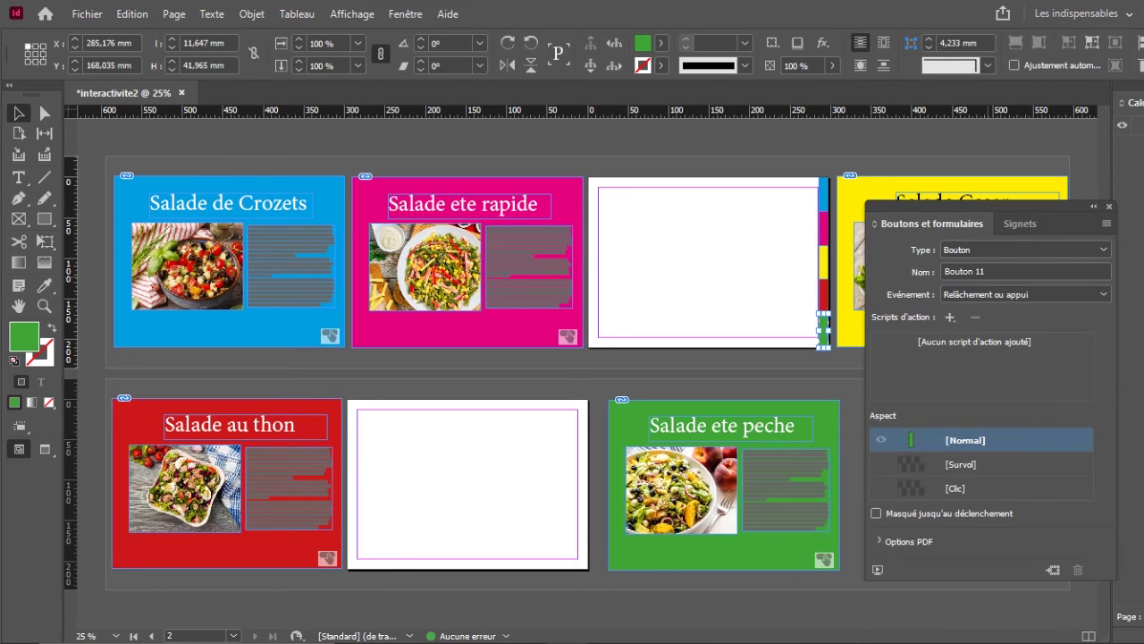
click(989, 272)
key(ctrl+a)
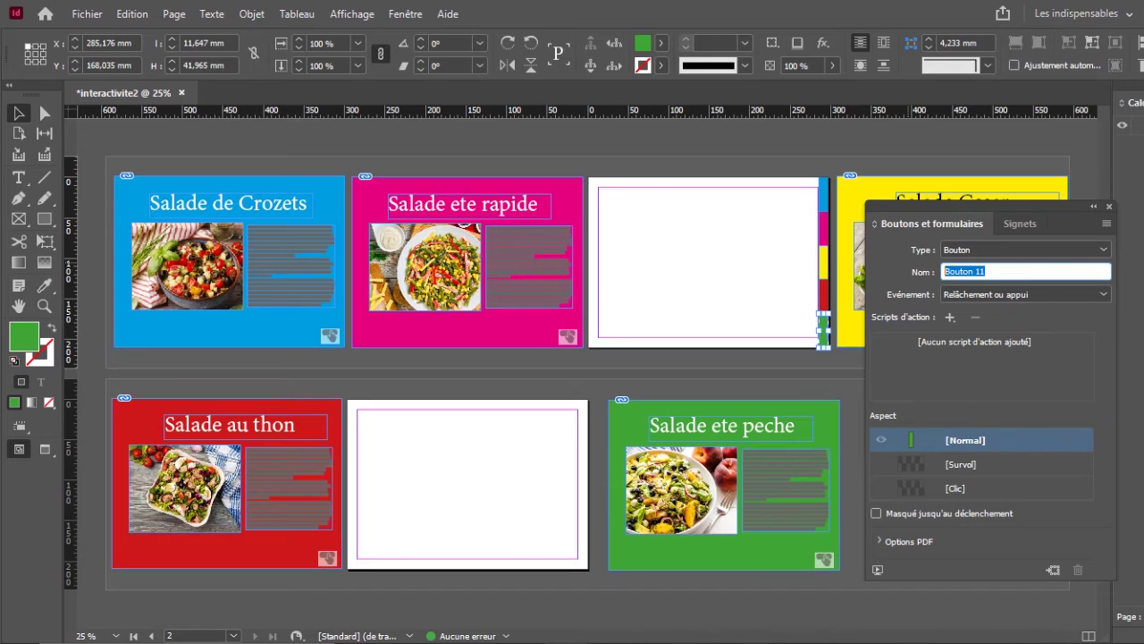
key(End)
key(BackSpace)
key(BackSpace)
text(vert)
key(Return)
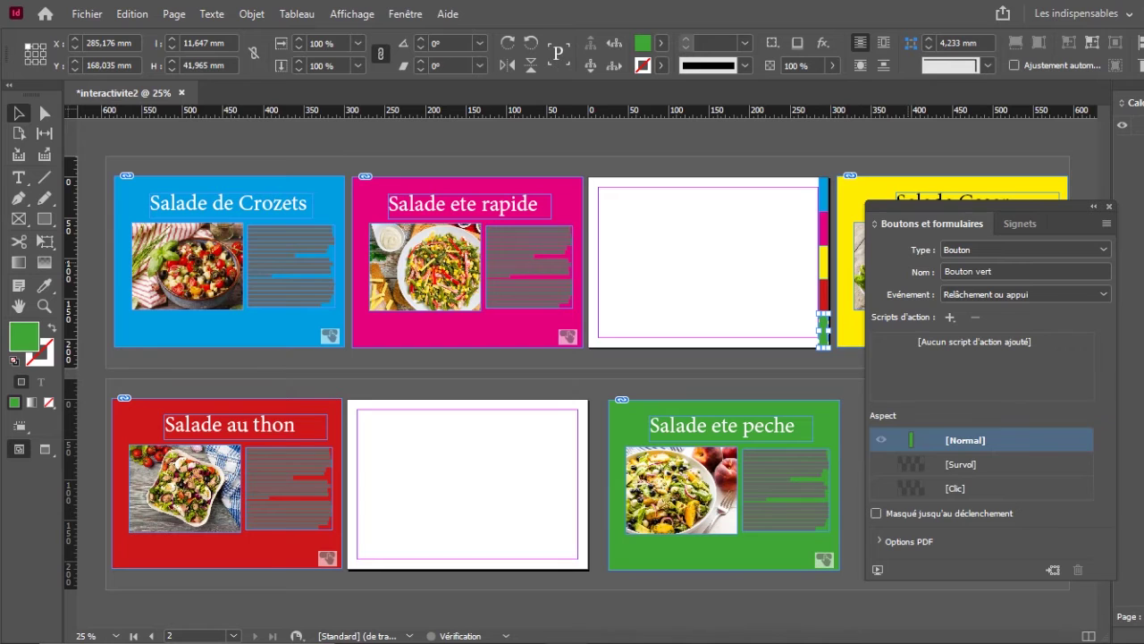
Check the names of the Crozets card and the blue, pink, yellow, red and green tab buttons
click(269, 331)
click(823, 193)
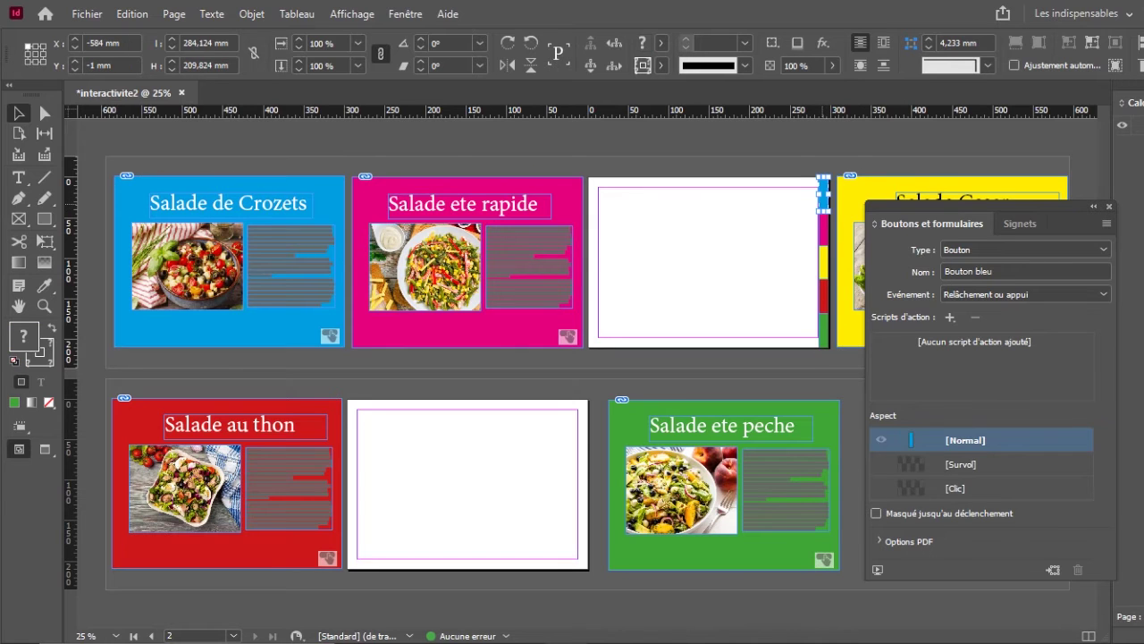
click(823, 229)
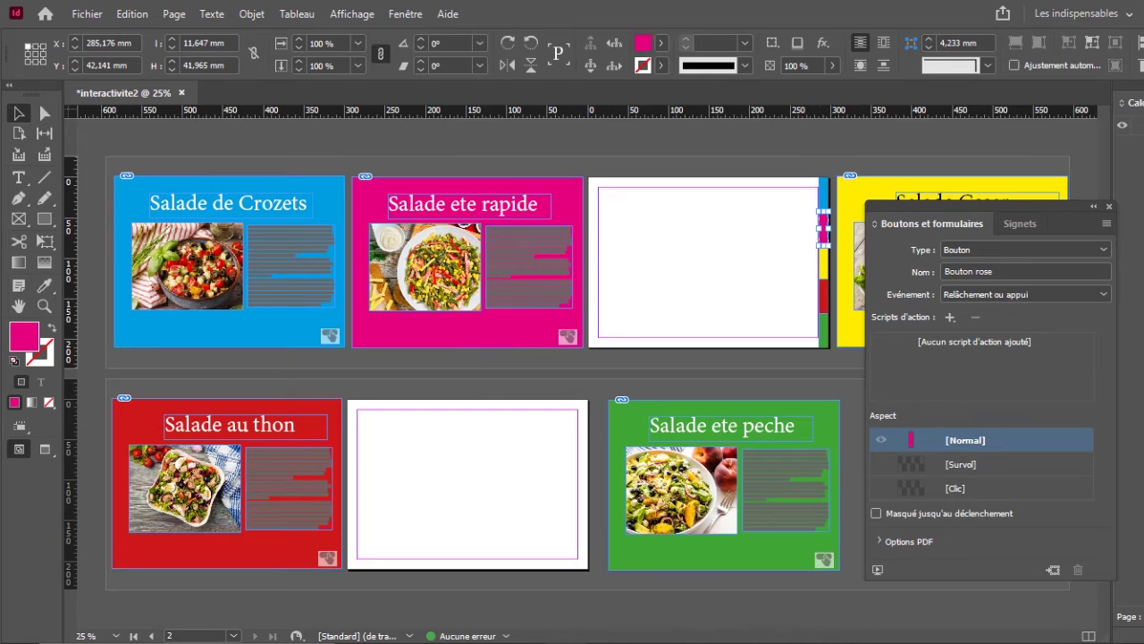
click(824, 261)
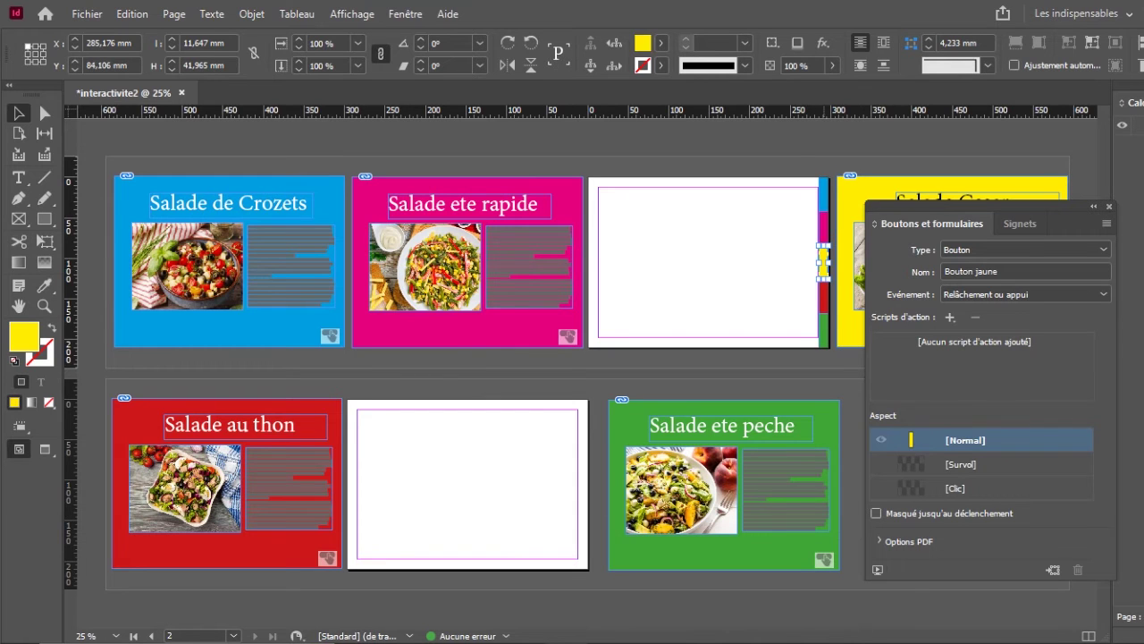
click(824, 295)
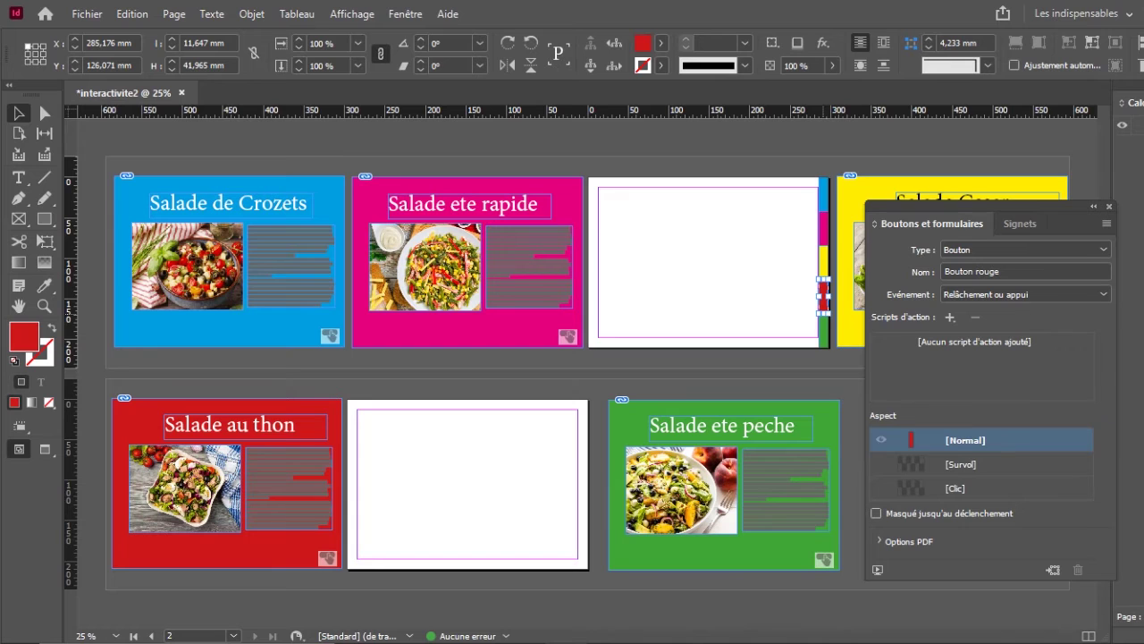
click(824, 329)
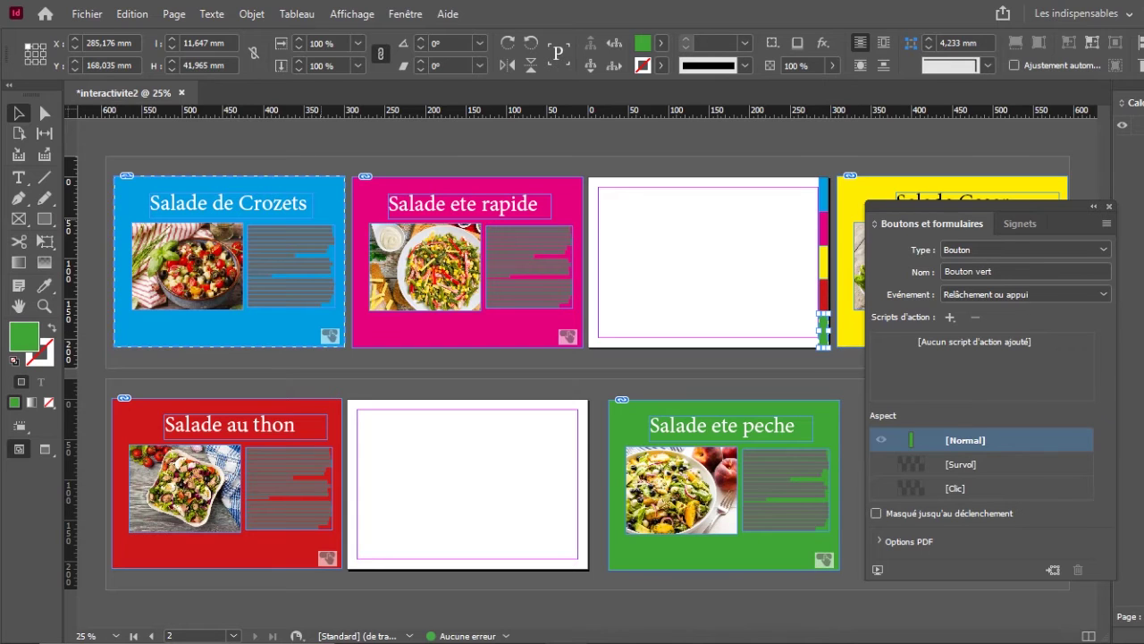
click(298, 176)
Stack the blue, pink, yellow, red and green recipe cards onto the tabbed page 1
click(704, 262)
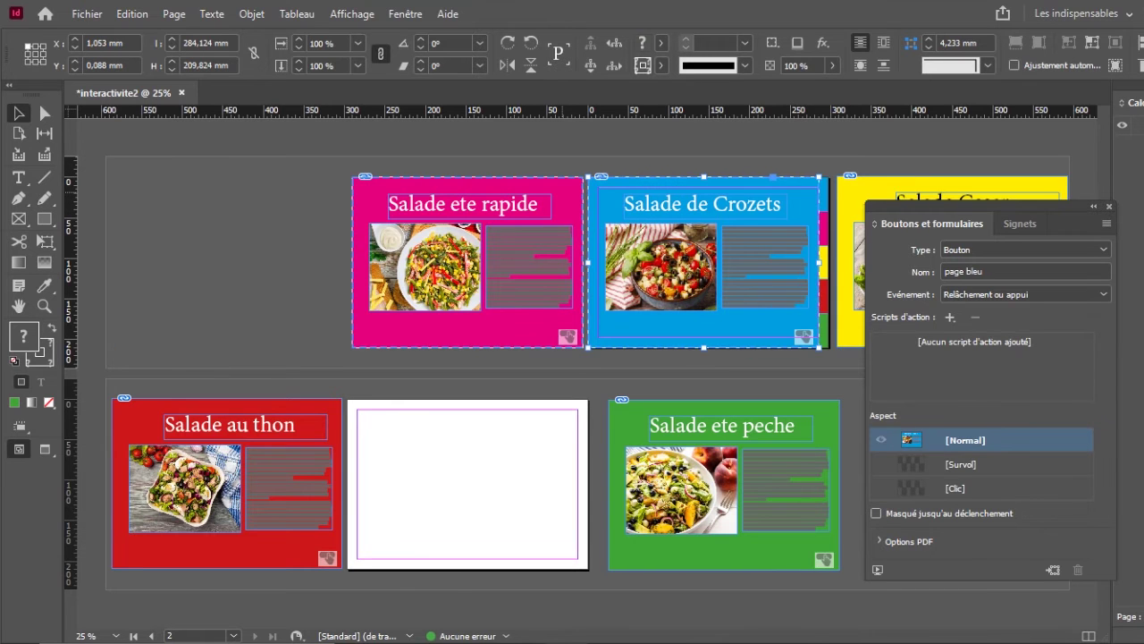
drag(467, 262, 703, 262)
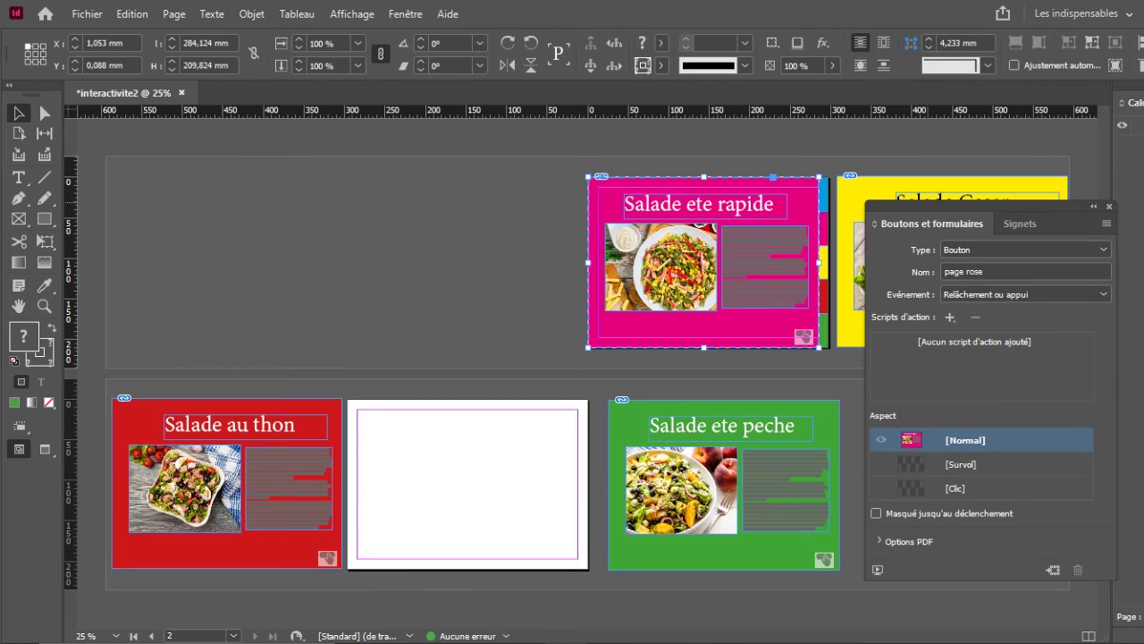
drag(983, 207, 380, 143)
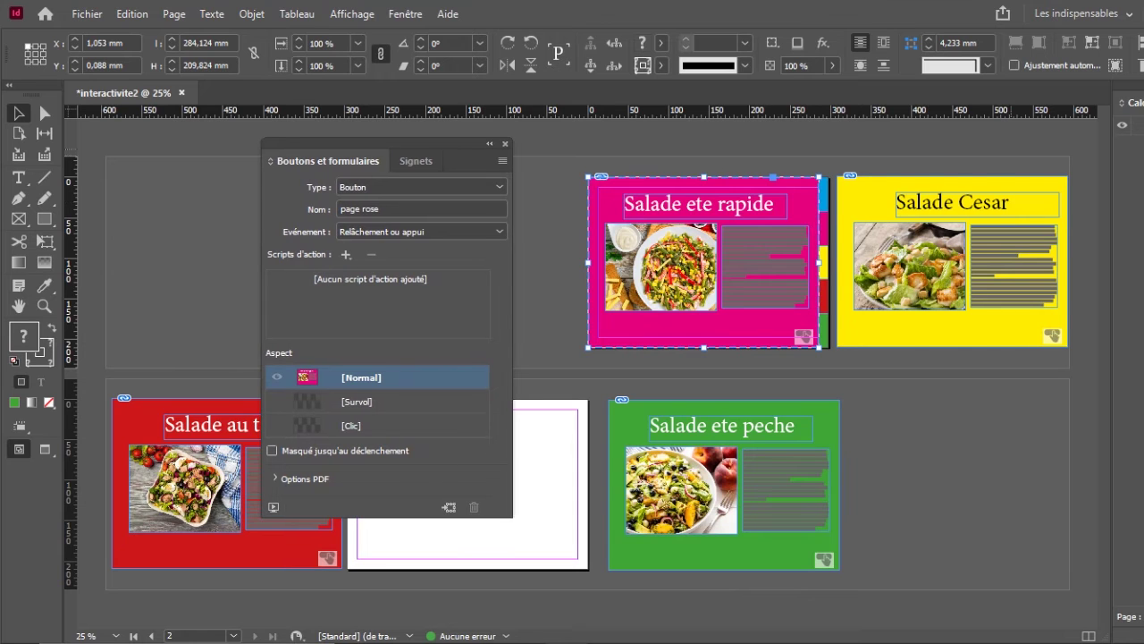
mouse_move(952, 268)
mouse_down()
mouse_move(693, 278)
mouse_move(703, 267)
mouse_up()
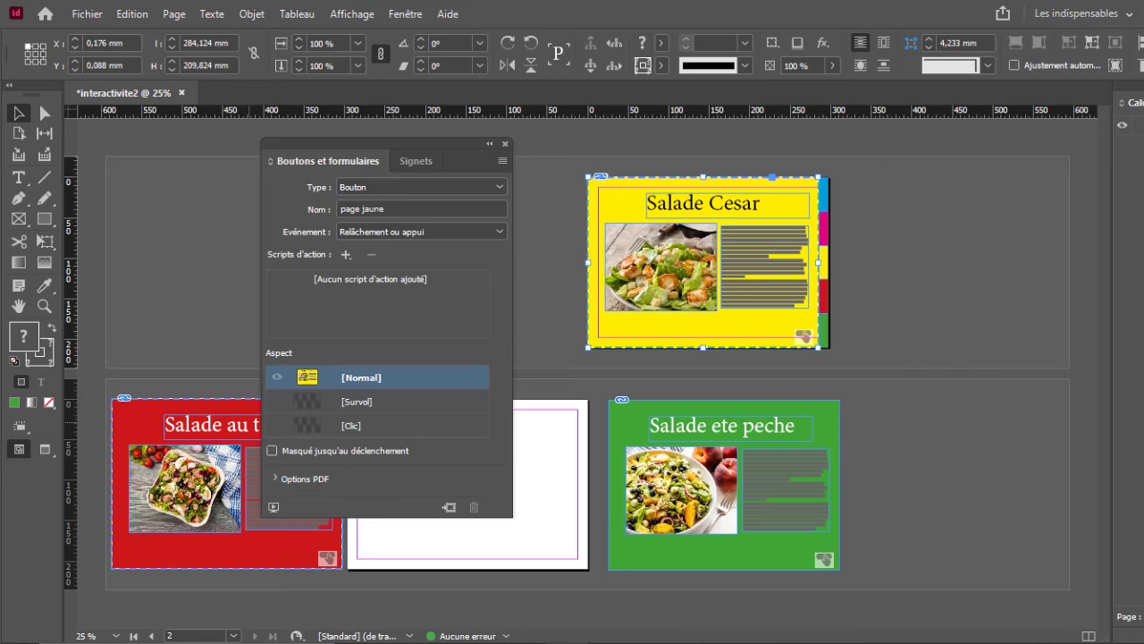
drag(223, 492, 699, 269)
click(822, 410)
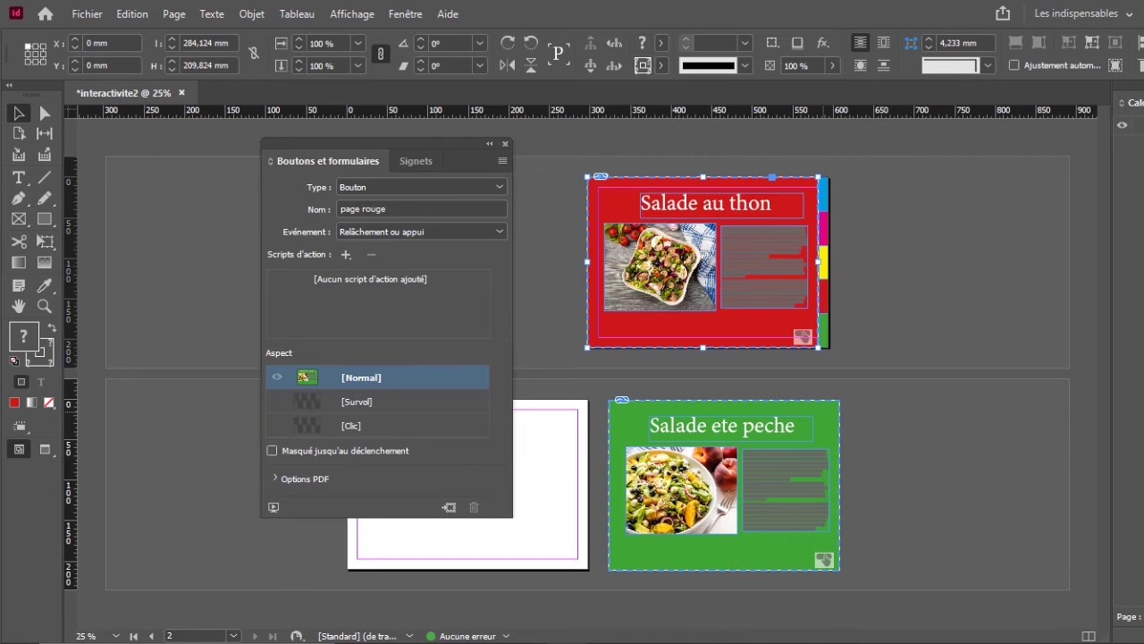
drag(822, 409, 801, 186)
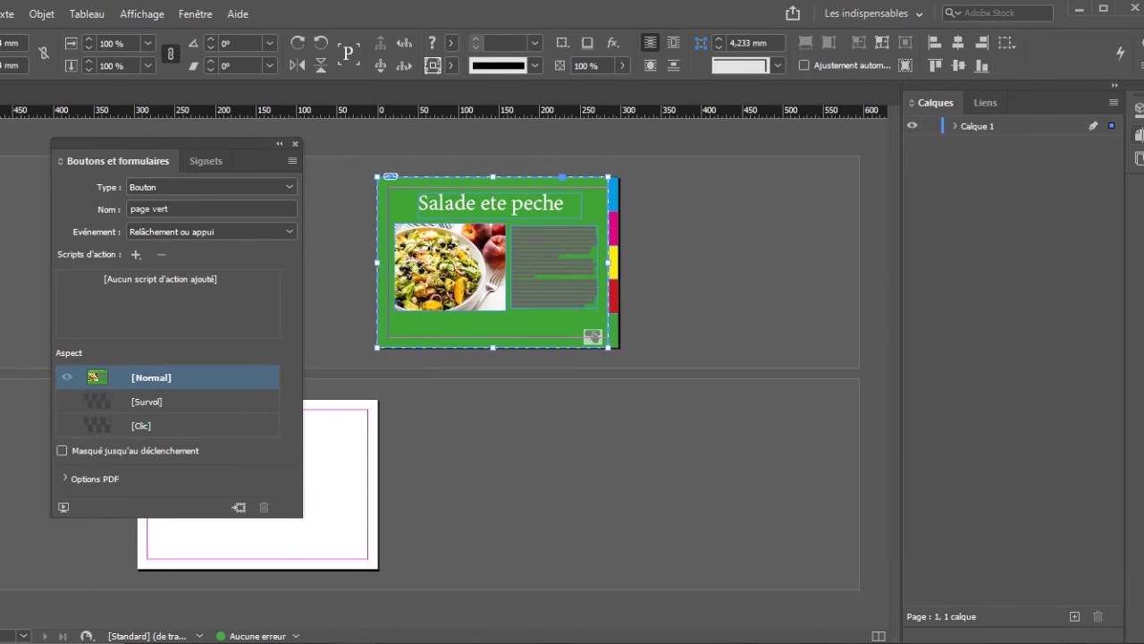
click(1139, 135)
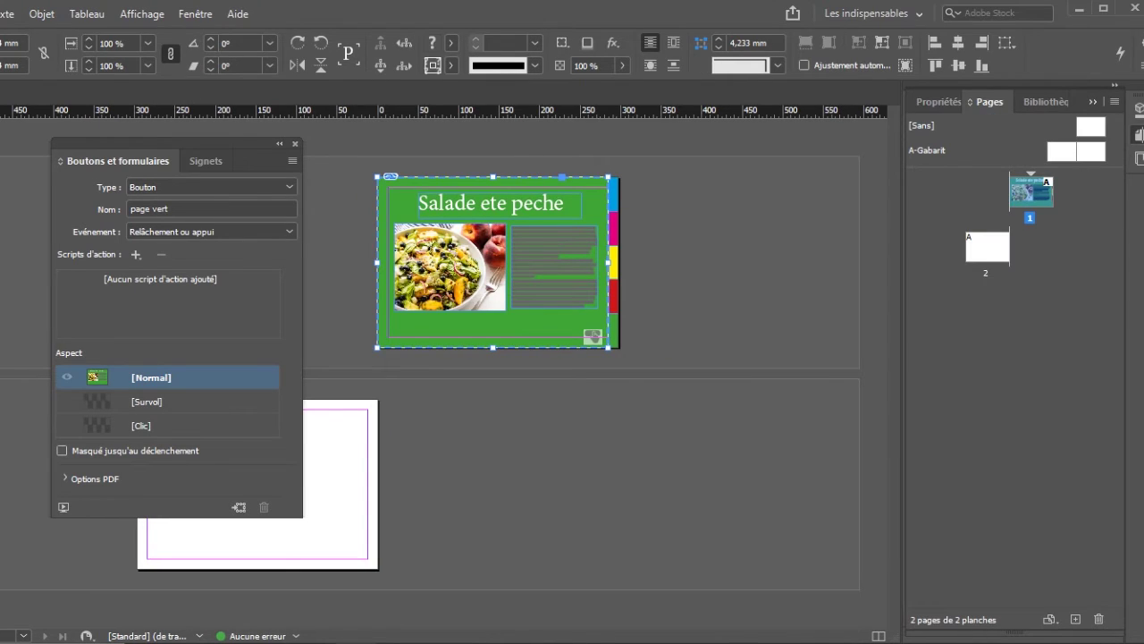
Delete empty page 2 and zoom in on the stacked cards on page 1
click(988, 247)
click(1099, 619)
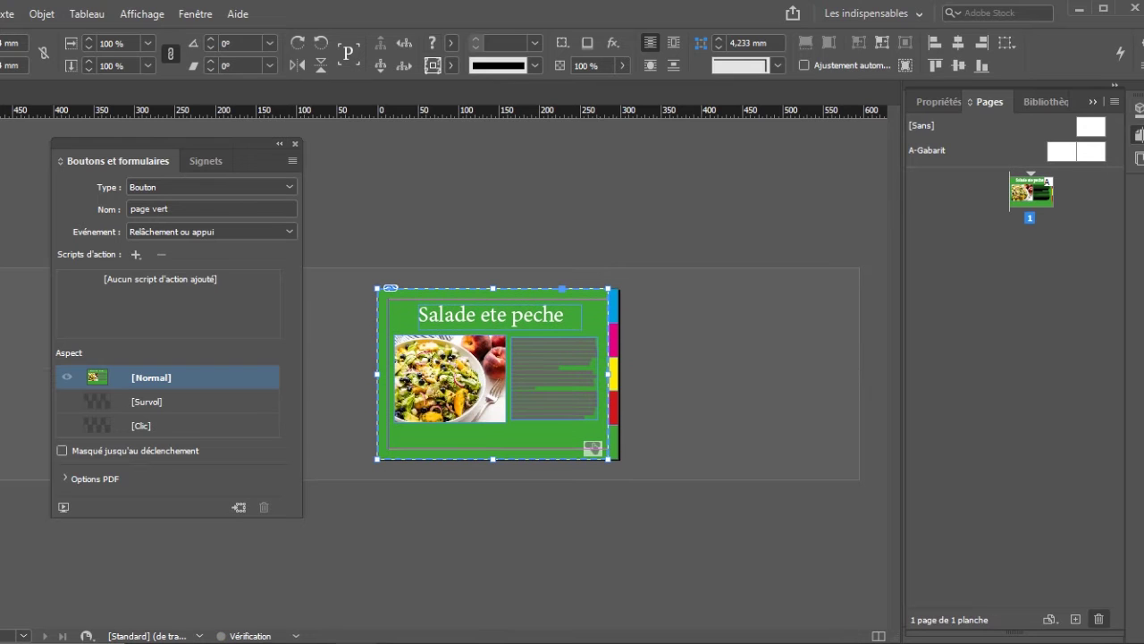
key(ctrl+equal)
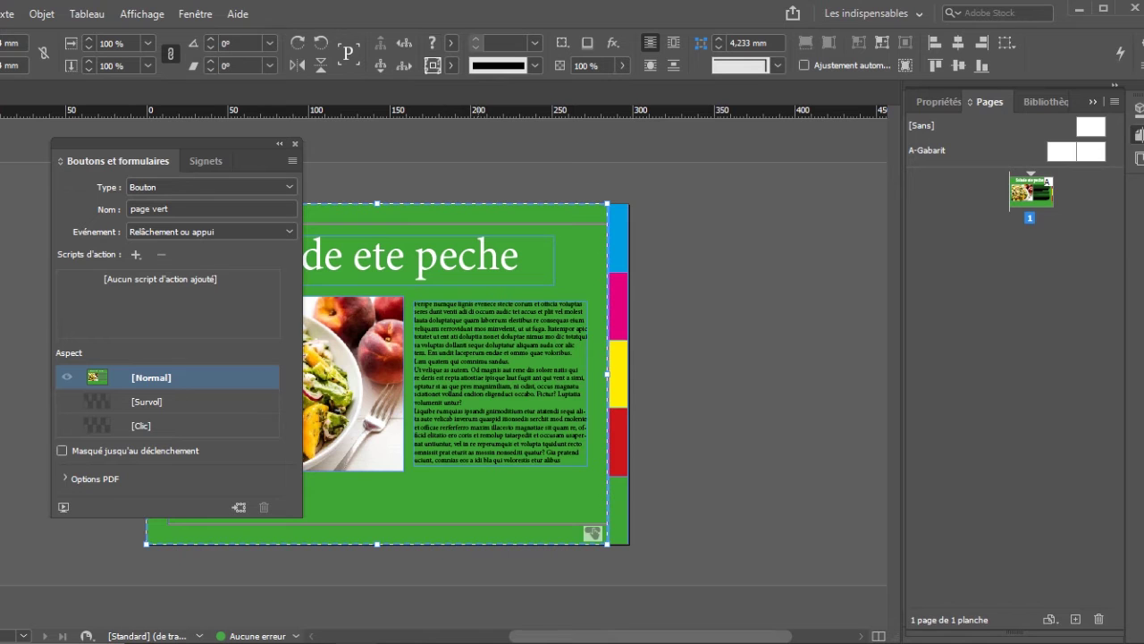
key(F7)
scroll(465, 376, left, 5)
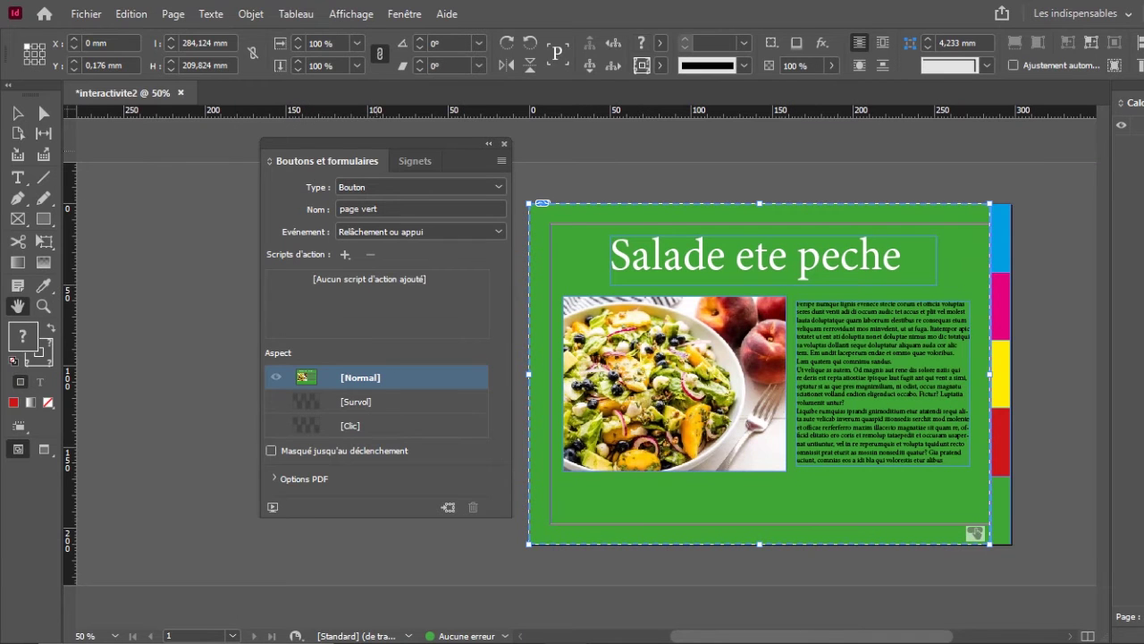
drag(447, 143, 367, 143)
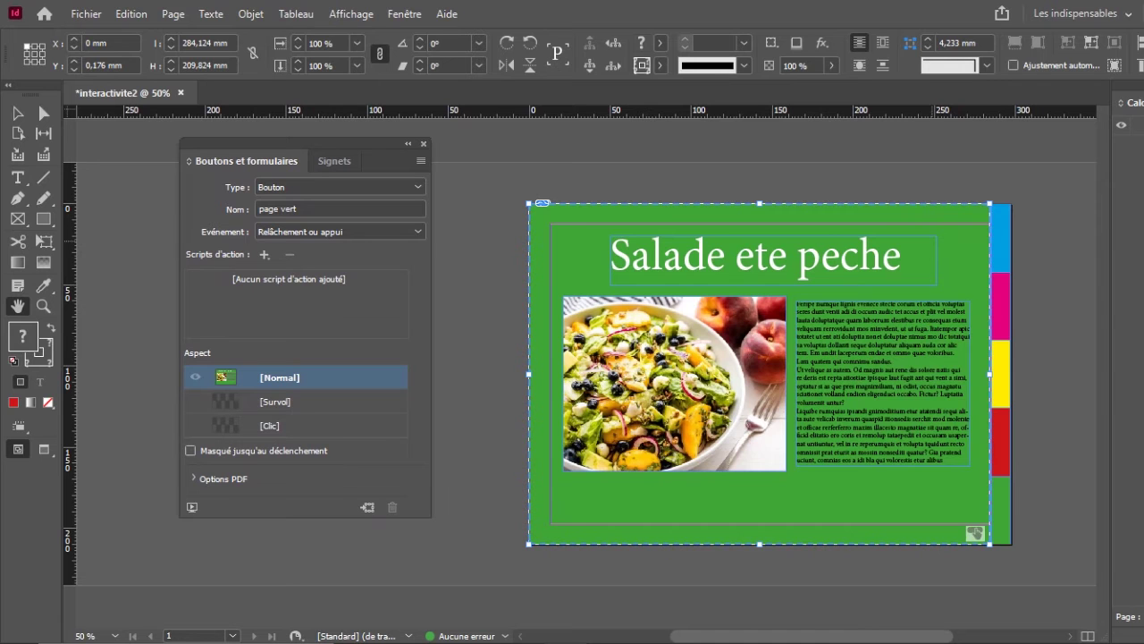
scroll(742, 373, right, 2)
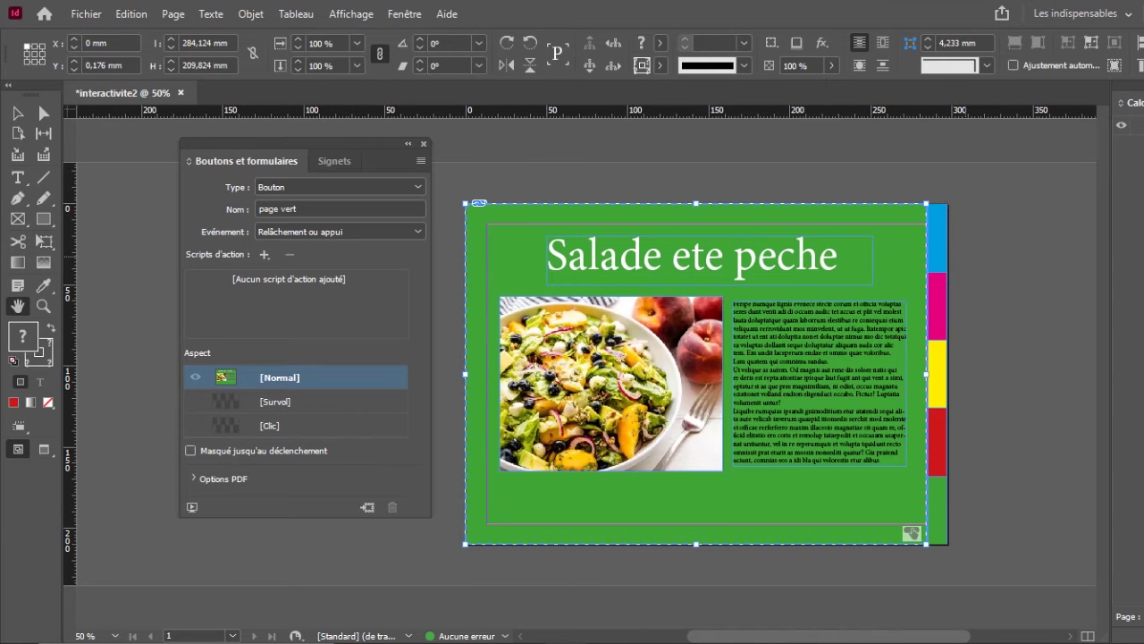
Add a show/hide buttons and forms action to Bouton bleu
key(v)
click(946, 237)
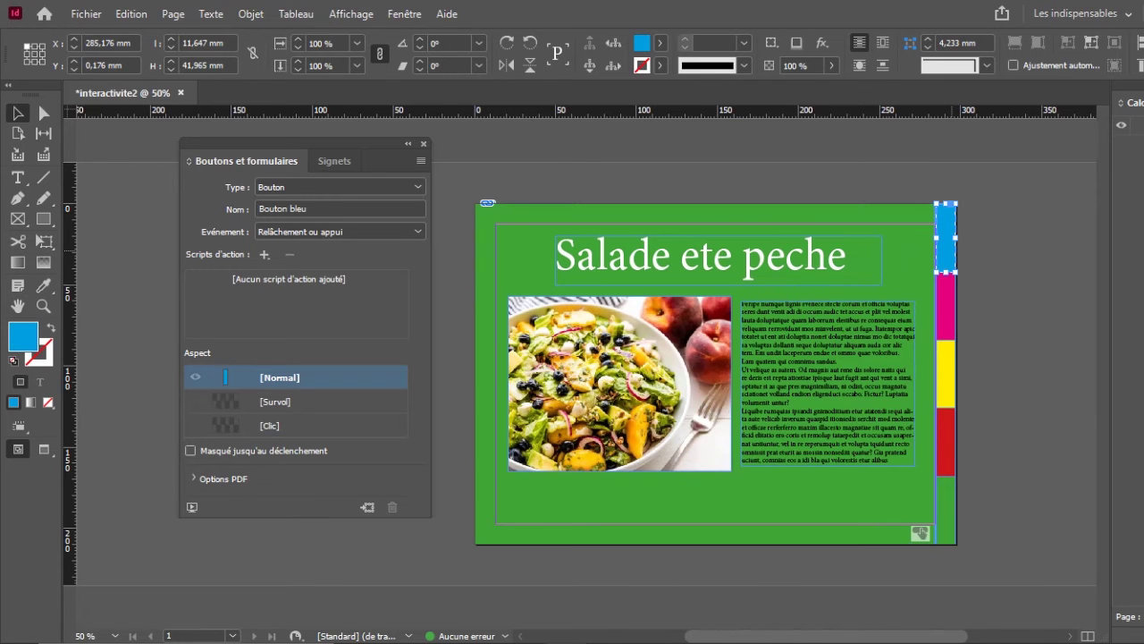
click(264, 255)
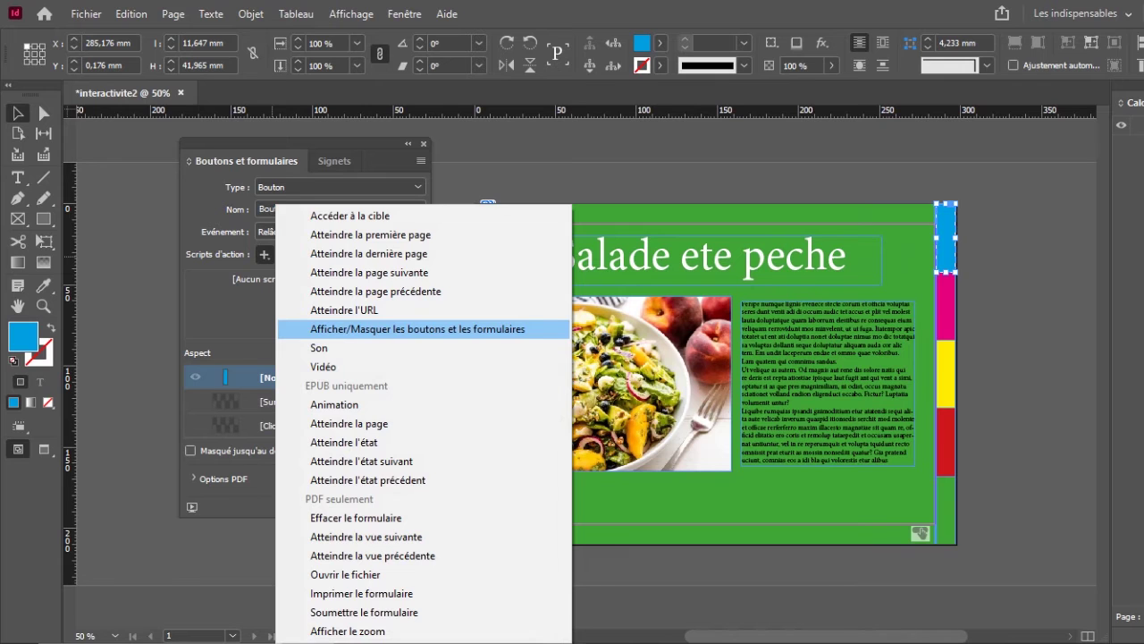
click(418, 329)
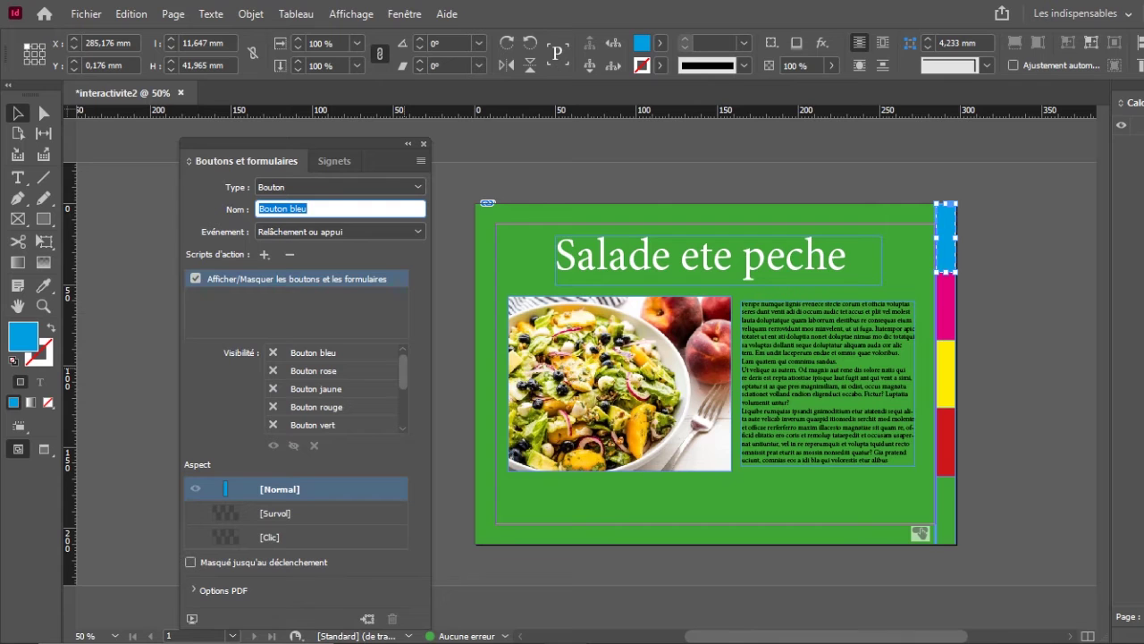
scroll(335, 389, down, 2)
scroll(335, 388, down, 3)
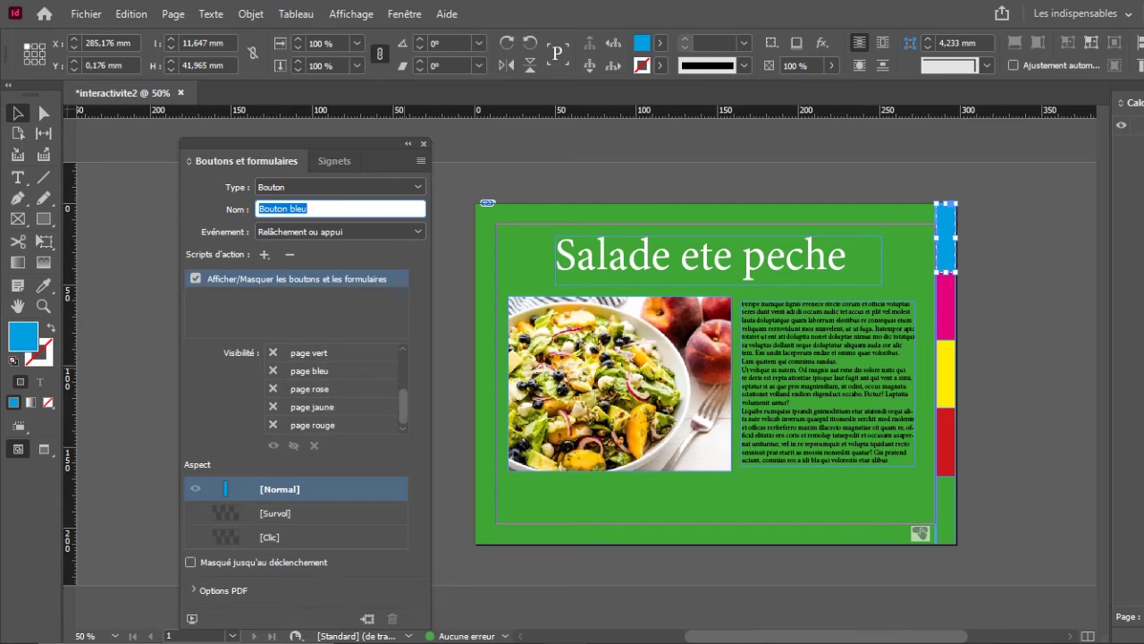
scroll(336, 389, up, 5)
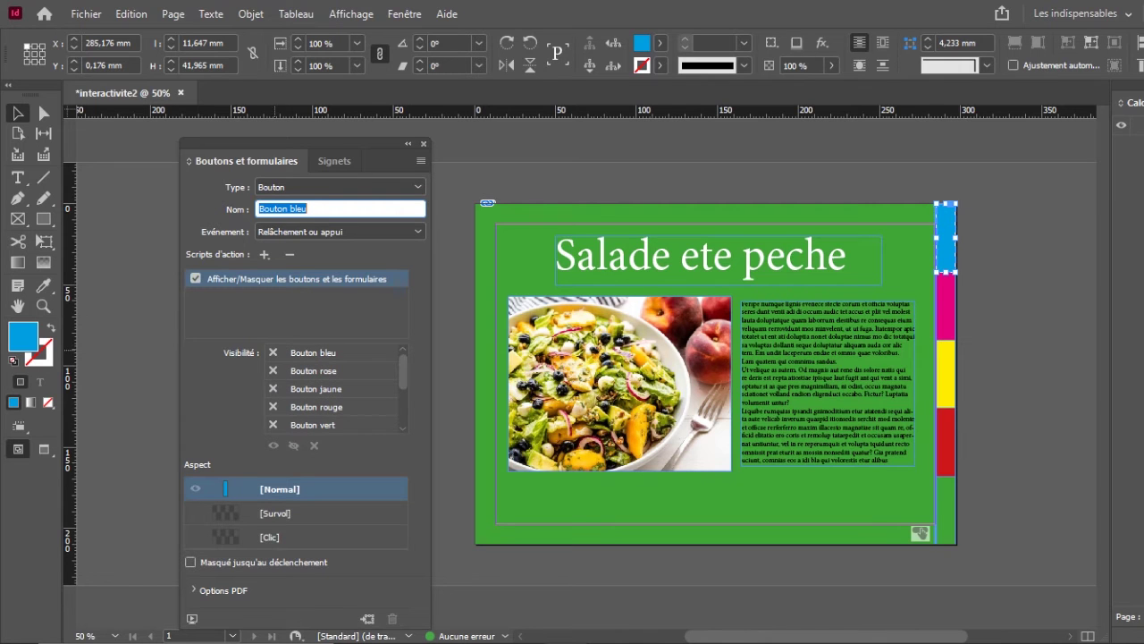
Set Bouton bleu, rose, jaune, rouge and vert all to shown in the action
click(272, 352)
click(272, 352)
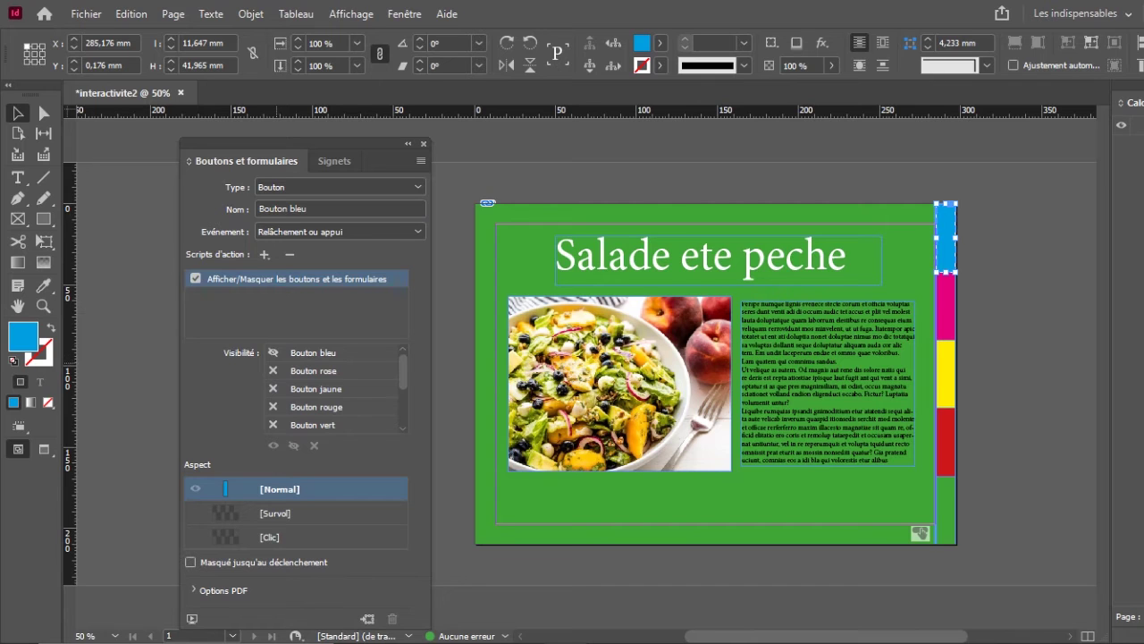
click(273, 370)
click(273, 352)
click(273, 352)
click(273, 388)
click(272, 405)
scroll(330, 388, down, 1)
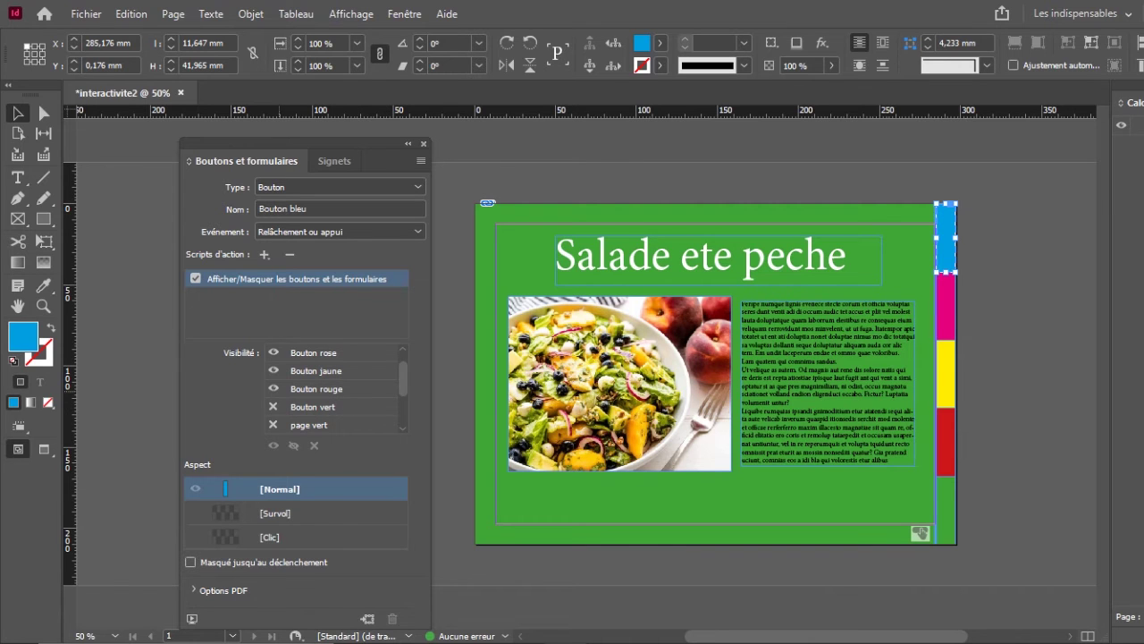
click(273, 406)
scroll(336, 389, up, 1)
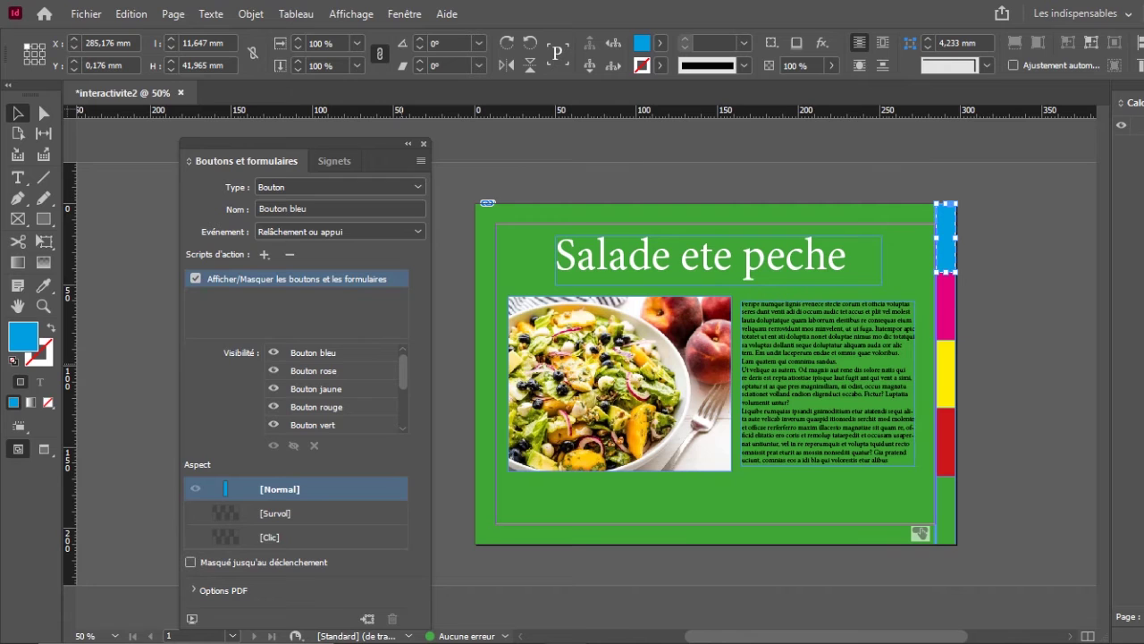
Hide pages bleu and rose and set page jaune's visibility in the action
scroll(335, 389, down, 3)
scroll(335, 389, down, 1)
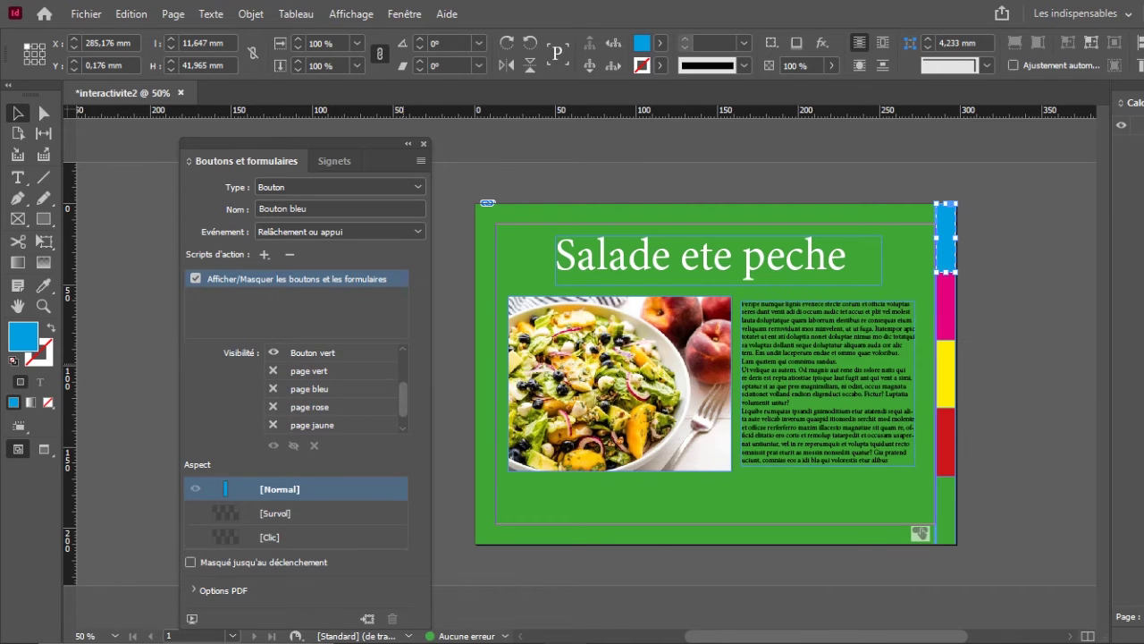
click(273, 371)
click(273, 388)
click(273, 388)
click(273, 370)
click(273, 407)
click(273, 407)
click(273, 425)
scroll(330, 389, down, 1)
Set page rouge's visibility and make page vert shown by the blue tab
click(273, 425)
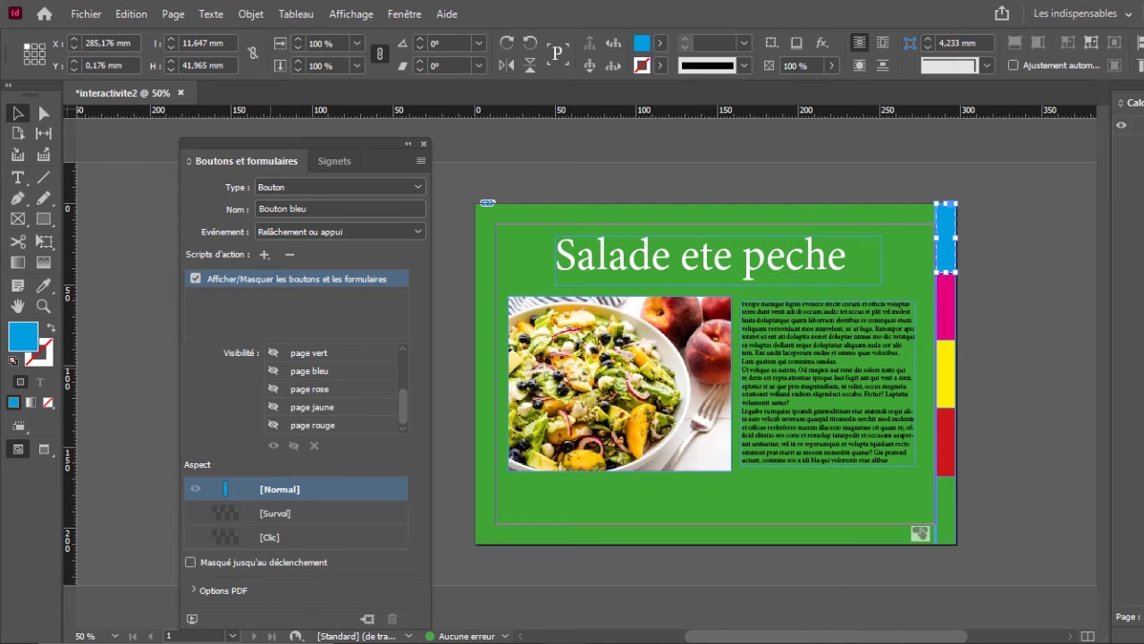
click(272, 353)
click(274, 352)
scroll(330, 389, up, 2)
scroll(331, 389, up, 2)
scroll(331, 389, up, 1)
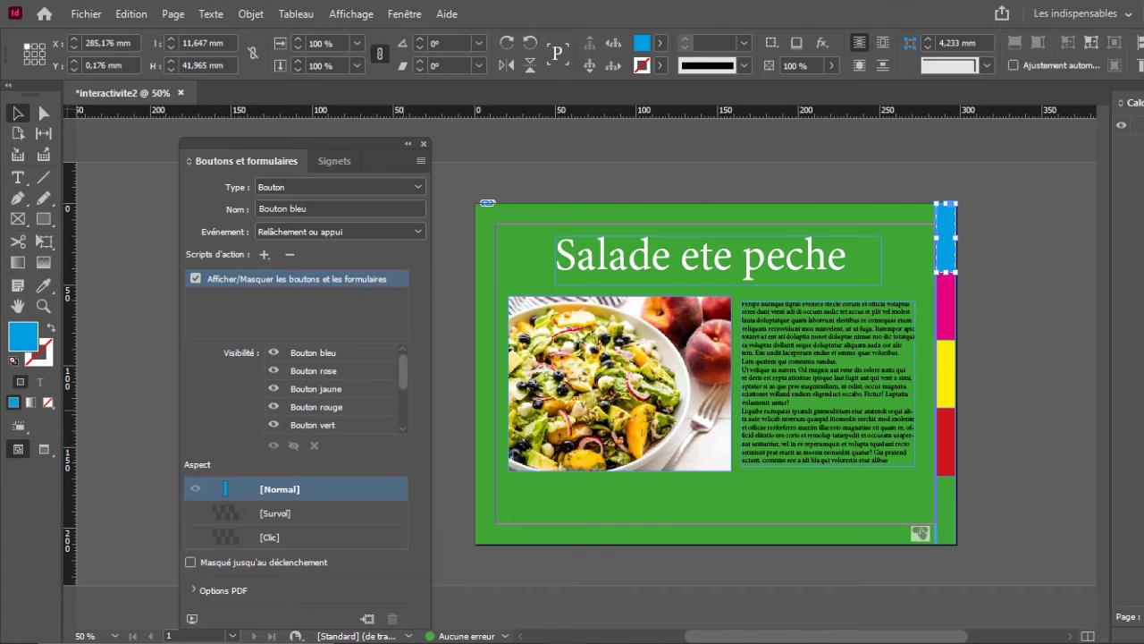
click(945, 304)
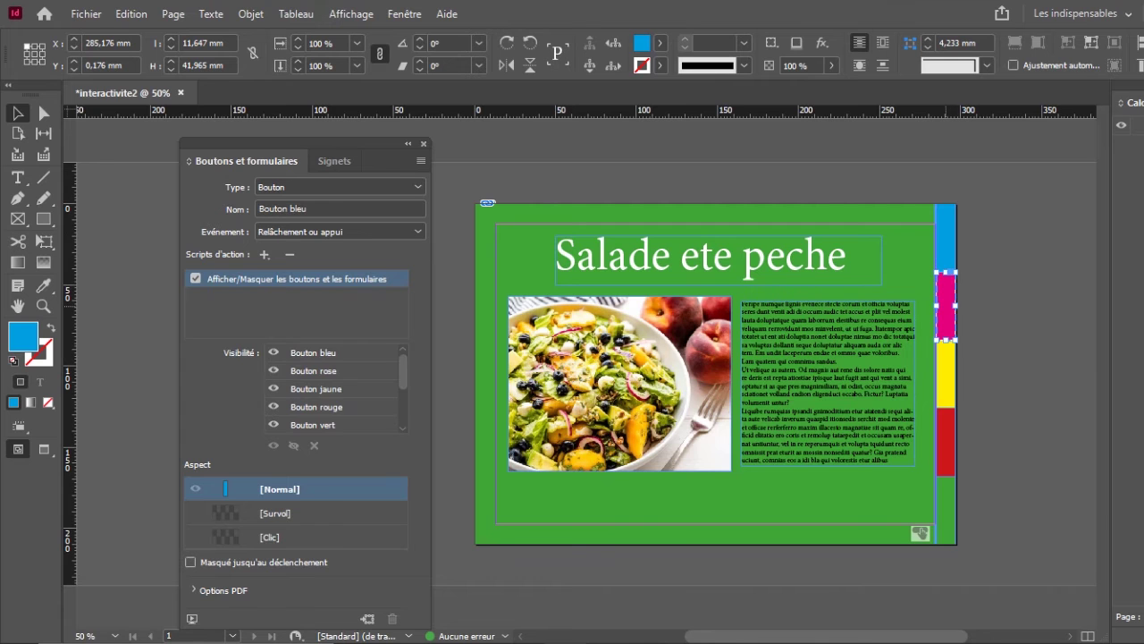
Add a show/hide action to Bouton rose with all five tab buttons shown
click(264, 254)
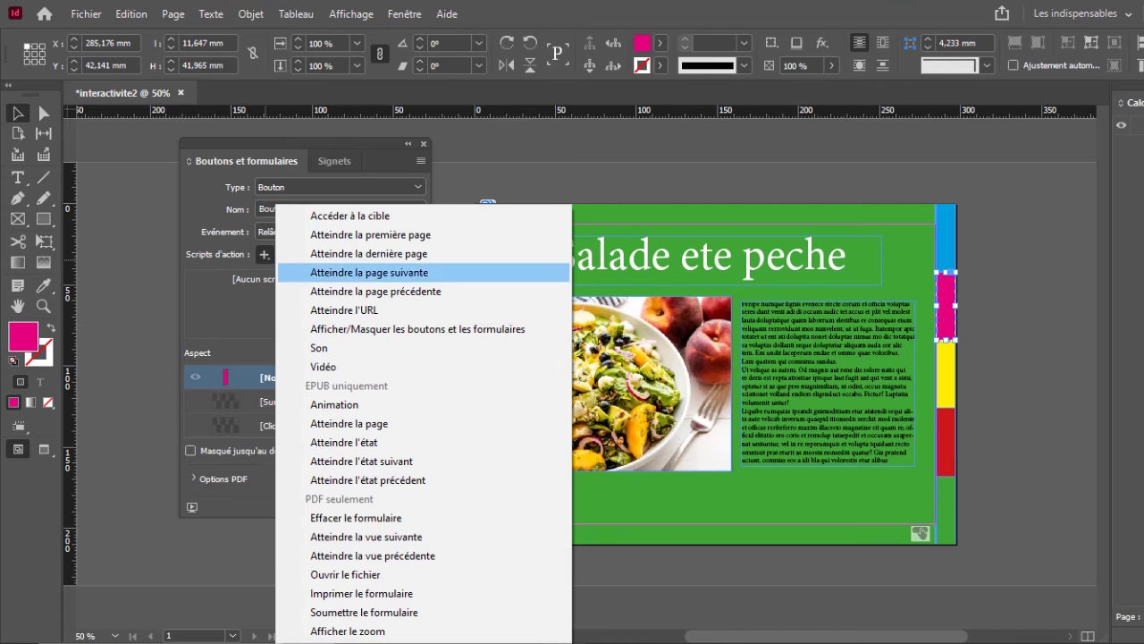
click(417, 329)
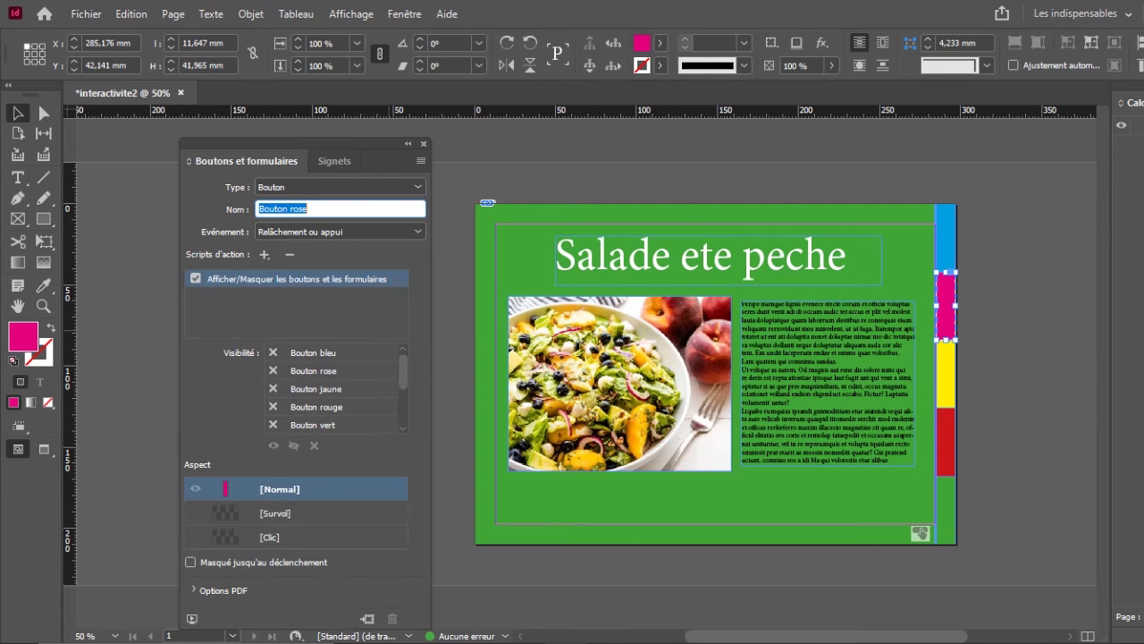
click(273, 353)
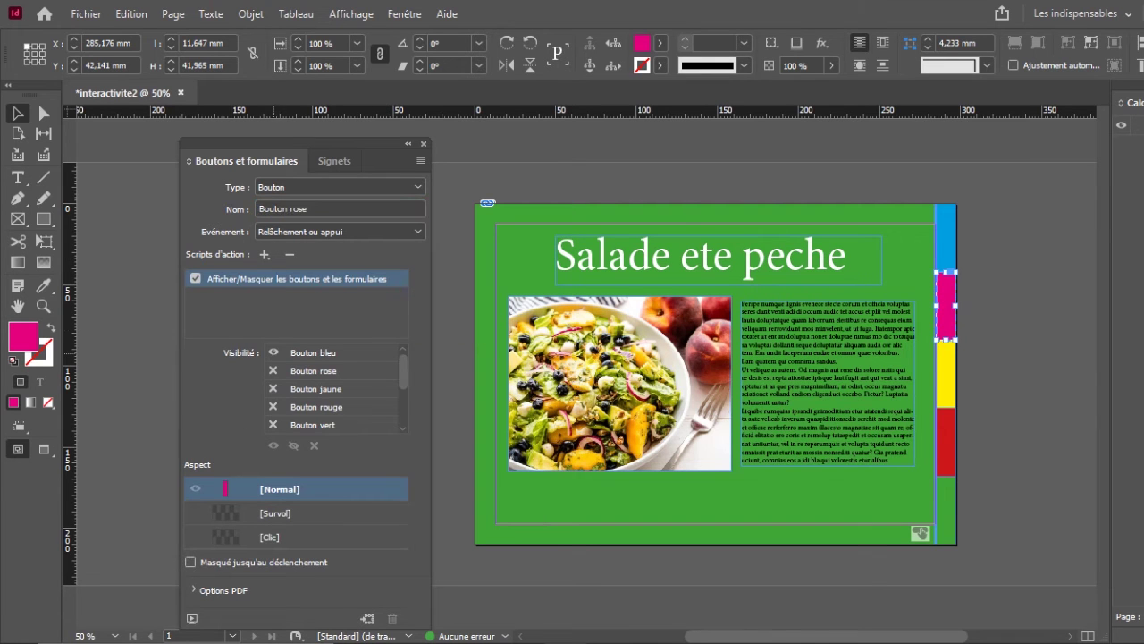
click(273, 370)
click(274, 388)
click(273, 425)
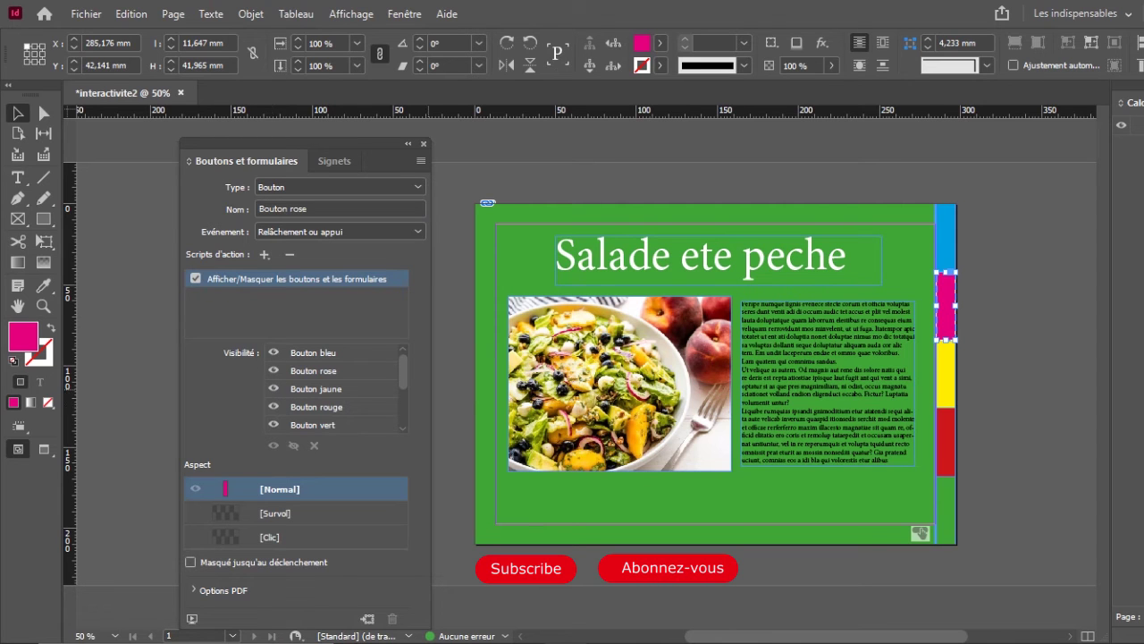
Hide pages vert, bleu, jaune and rouge in the pink tab's action
scroll(295, 393, down, 1)
scroll(335, 389, down, 1)
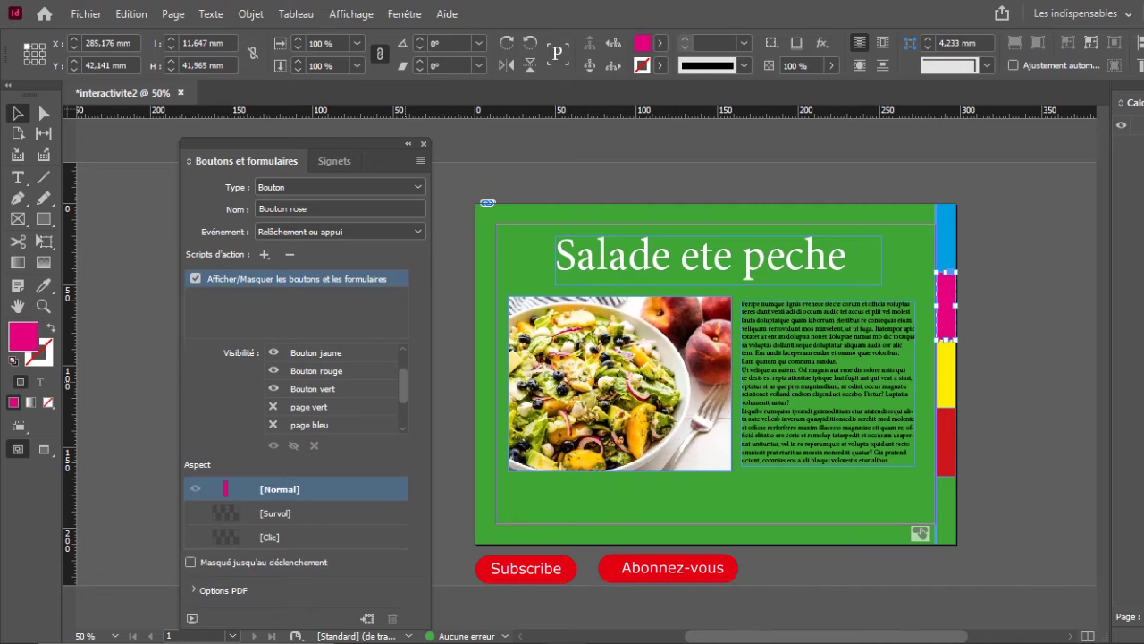
scroll(336, 389, down, 1)
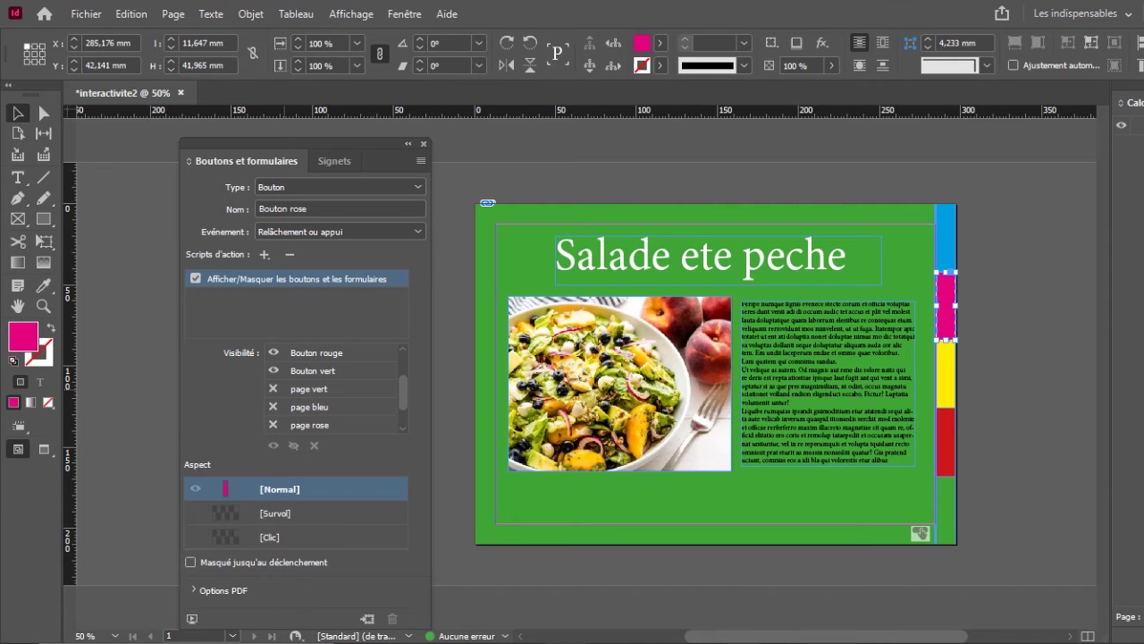
click(273, 389)
click(274, 389)
click(273, 407)
click(273, 407)
click(273, 424)
scroll(331, 388, down, 1)
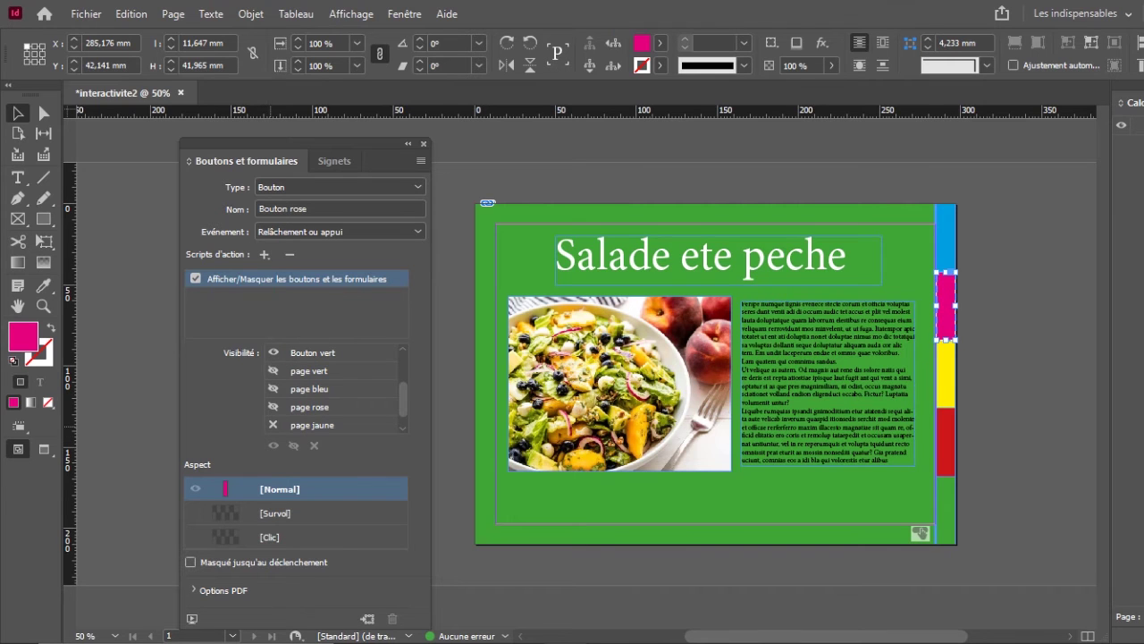
click(274, 424)
scroll(331, 389, down, 1)
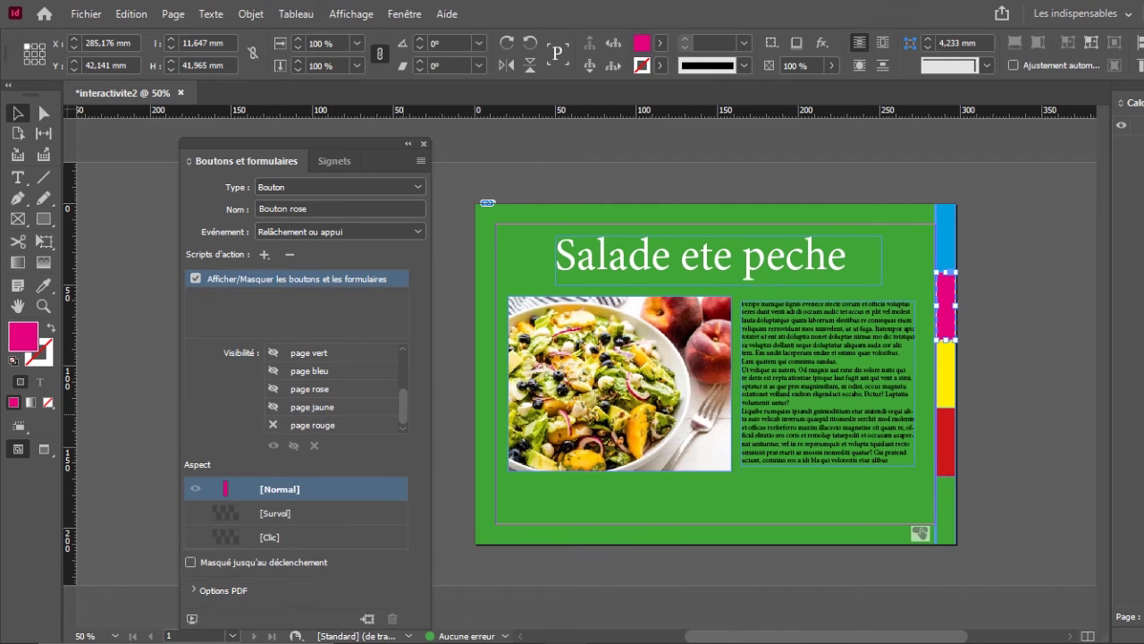
click(274, 425)
click(273, 389)
Make the pink tab show page rose, then add a show/hide action to Bouton jaune
click(273, 389)
click(946, 374)
click(264, 254)
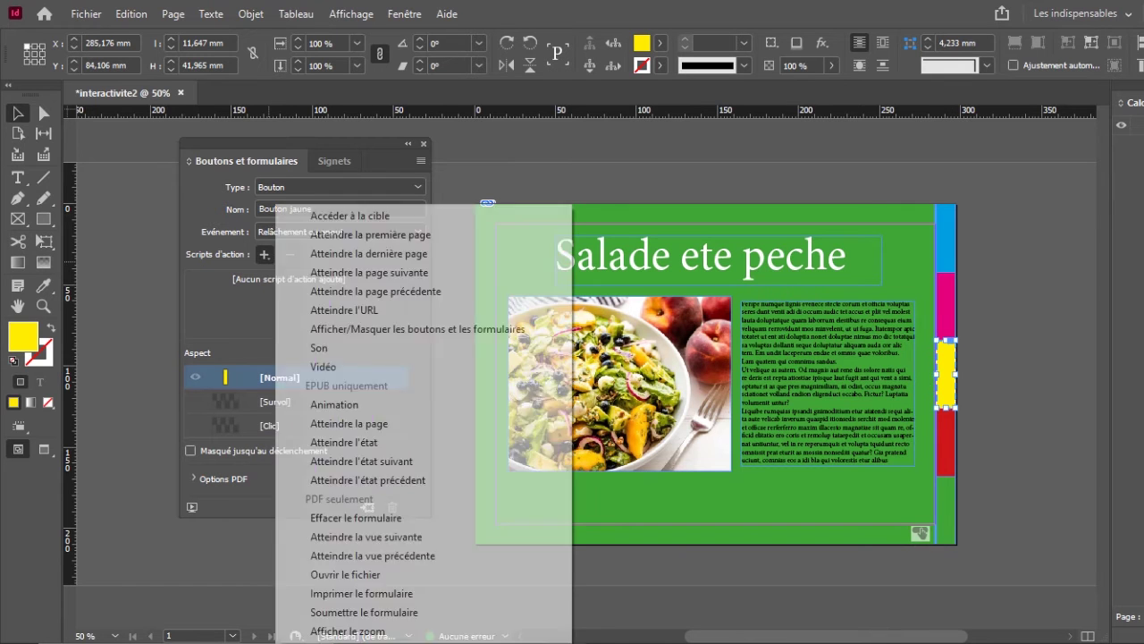
click(412, 329)
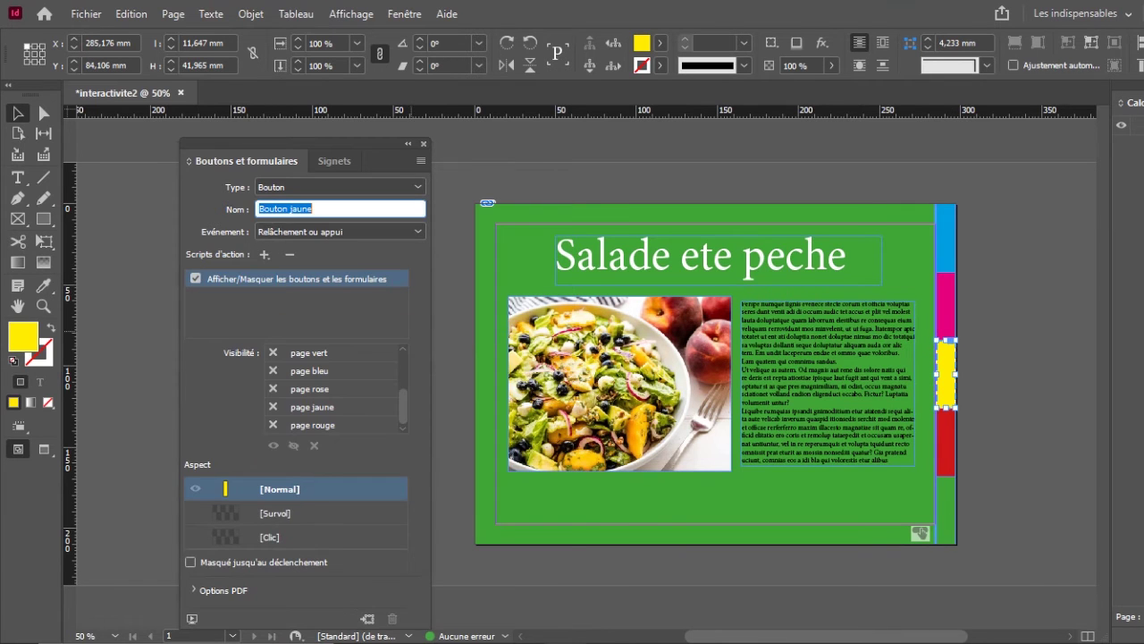
Set all five tab buttons to shown in the yellow tab's action
click(273, 352)
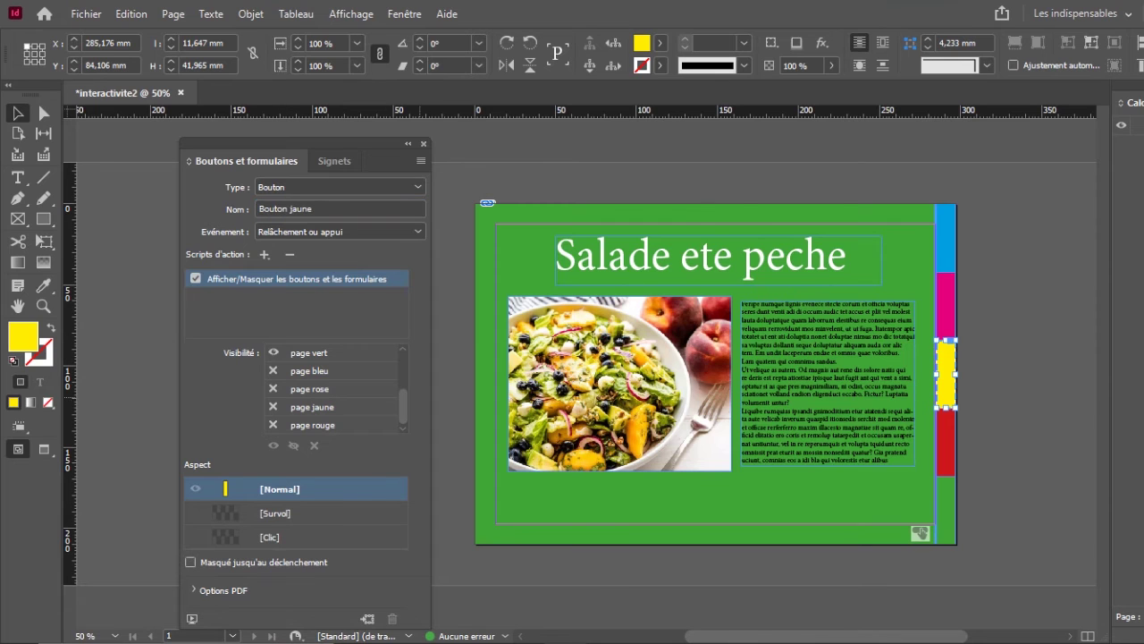
scroll(335, 389, up, 3)
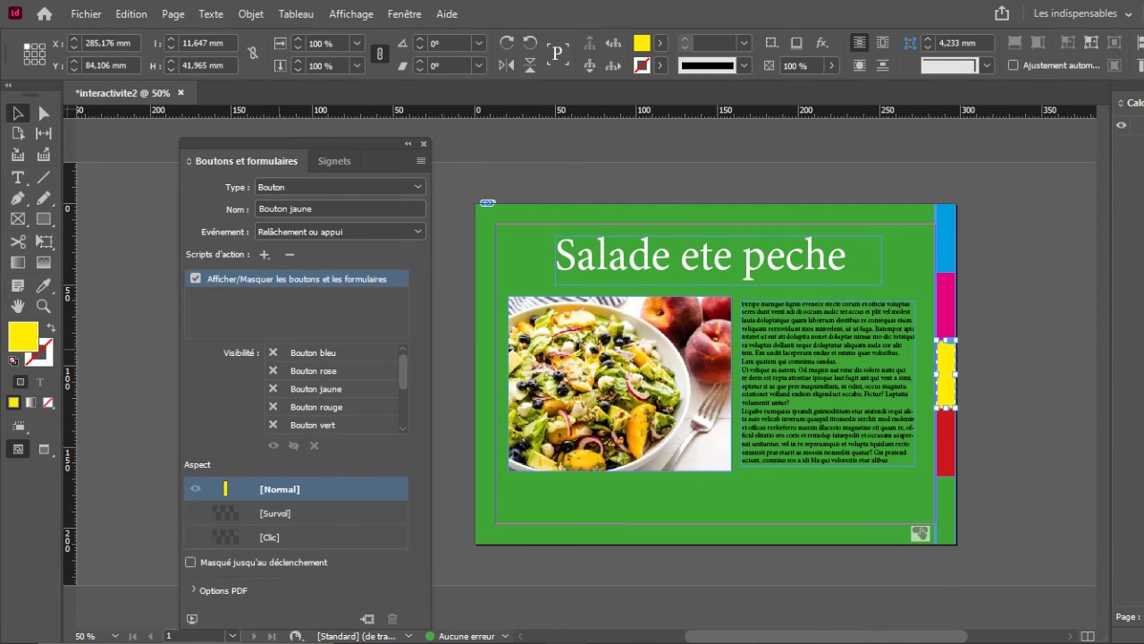
click(273, 352)
click(272, 388)
click(273, 423)
scroll(335, 389, down, 1)
scroll(335, 389, down, 1)
scroll(335, 389, down, 1)
scroll(336, 389, down, 1)
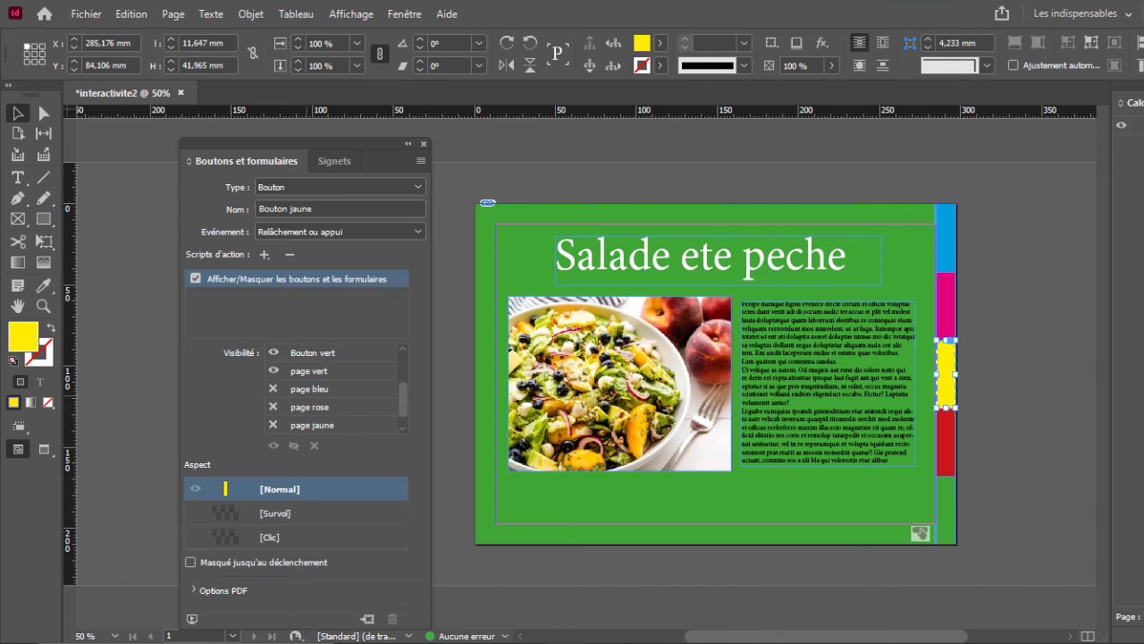
Show page jaune and hide pages bleu, rose, rouge and vert
click(273, 388)
click(274, 388)
click(274, 407)
click(273, 425)
scroll(335, 389, down, 1)
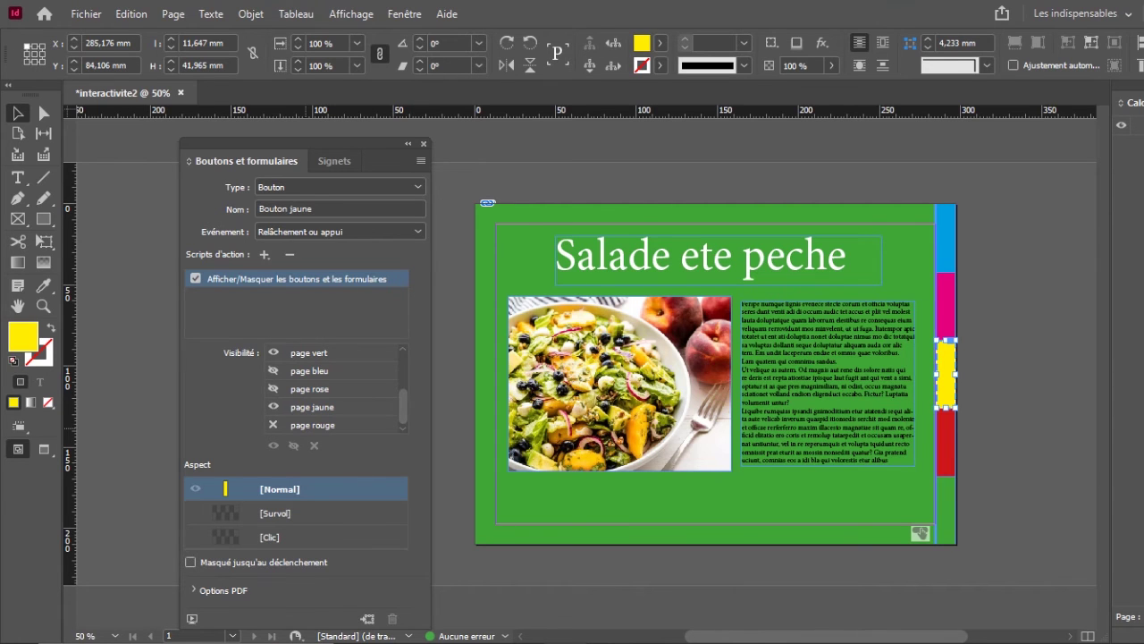
click(273, 424)
click(274, 425)
click(273, 352)
click(274, 352)
click(944, 442)
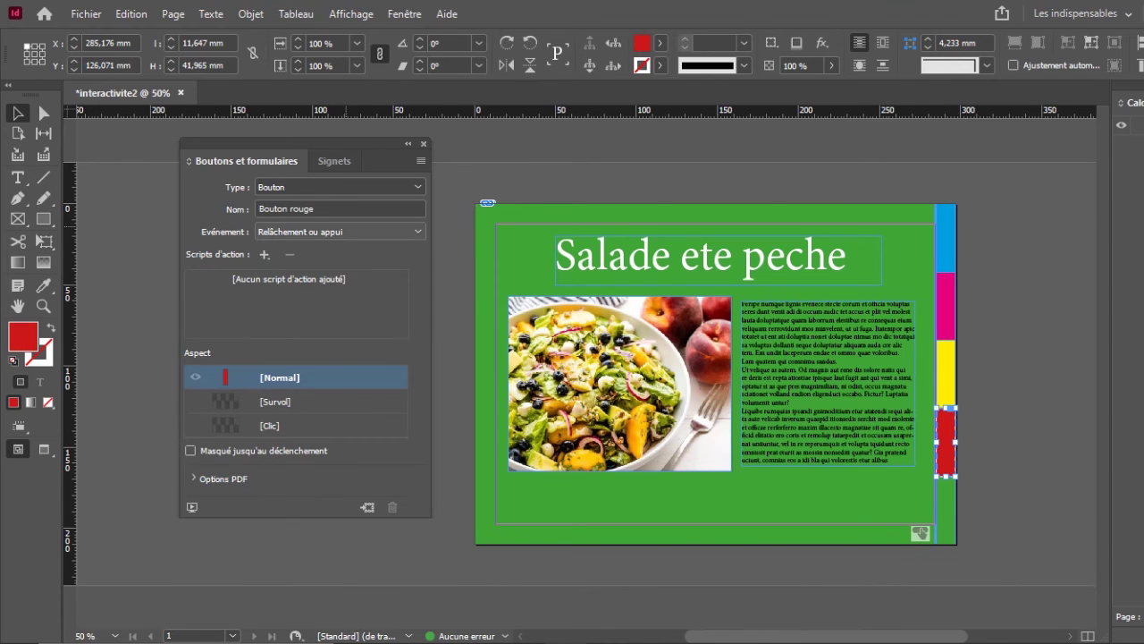
Add a show/hide action to Bouton rouge with all five tab buttons shown
click(263, 254)
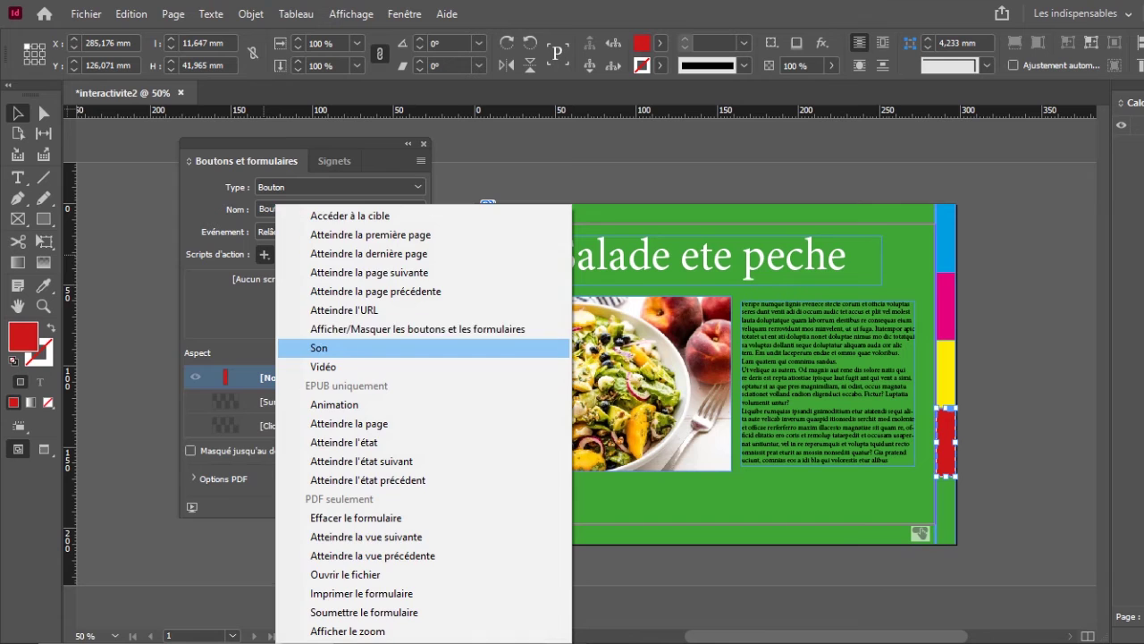
click(411, 329)
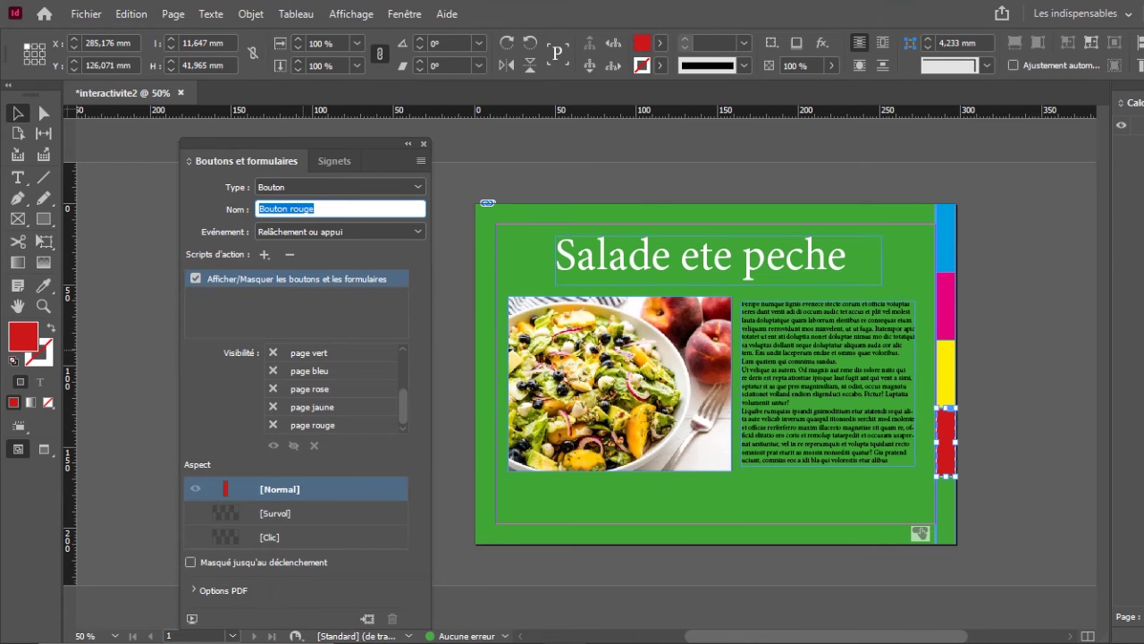
scroll(335, 389, up, 3)
click(272, 353)
click(272, 388)
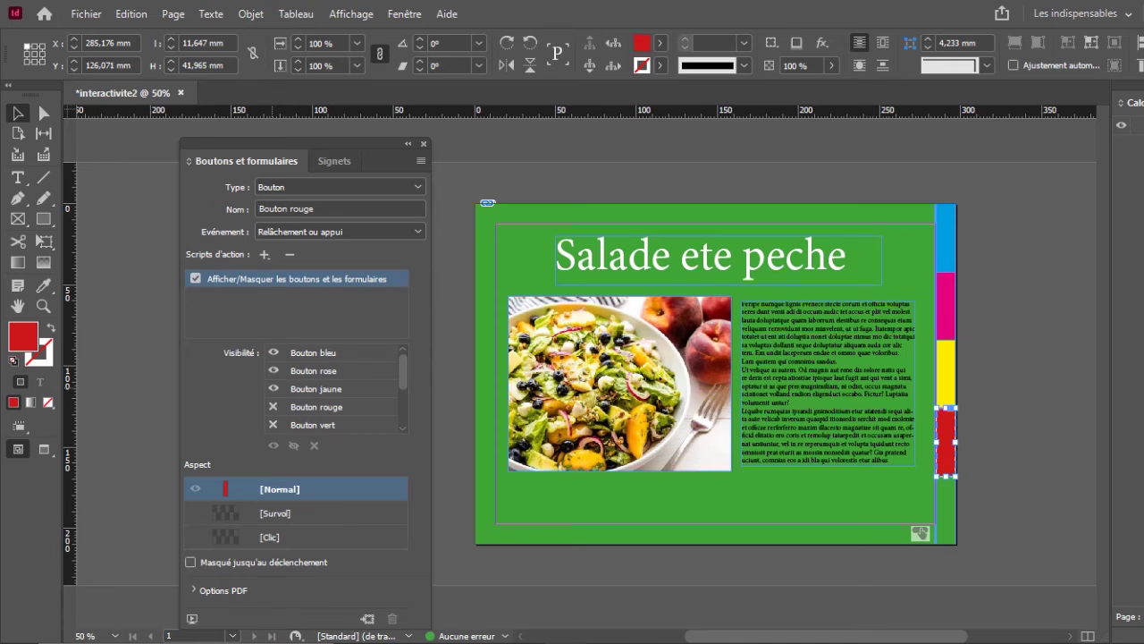
click(272, 406)
click(273, 424)
Hide pages vert, bleu, rose and jaune and show page rouge
scroll(331, 389, down, 1)
scroll(331, 389, down, 2)
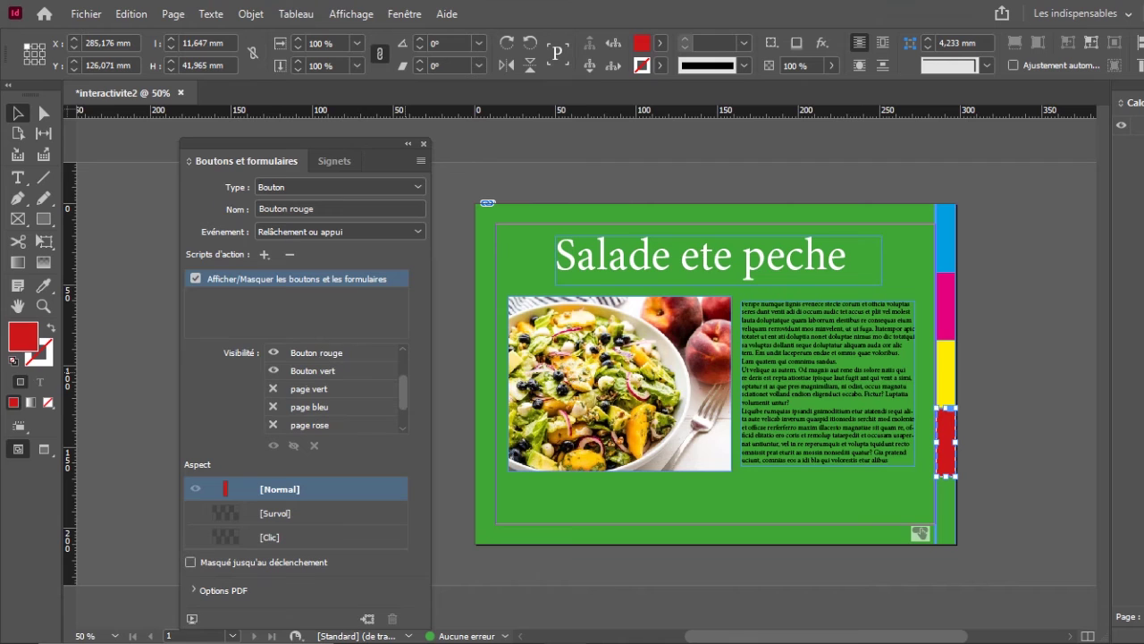
click(273, 388)
click(273, 406)
click(272, 425)
click(272, 425)
scroll(331, 388, down, 2)
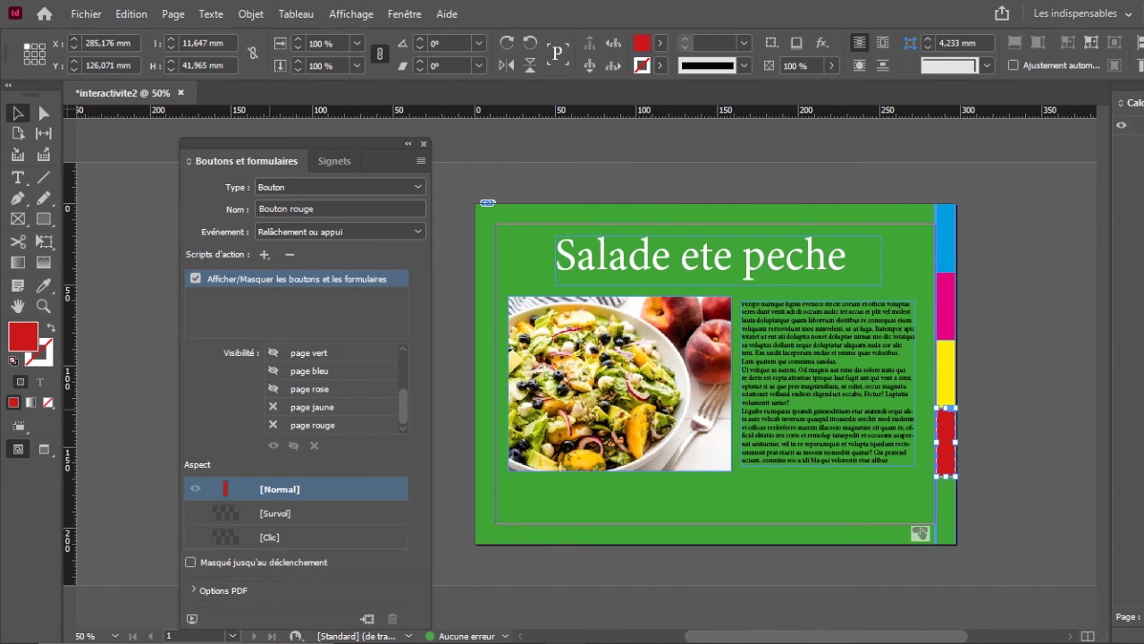
click(273, 407)
click(273, 407)
click(272, 424)
click(946, 509)
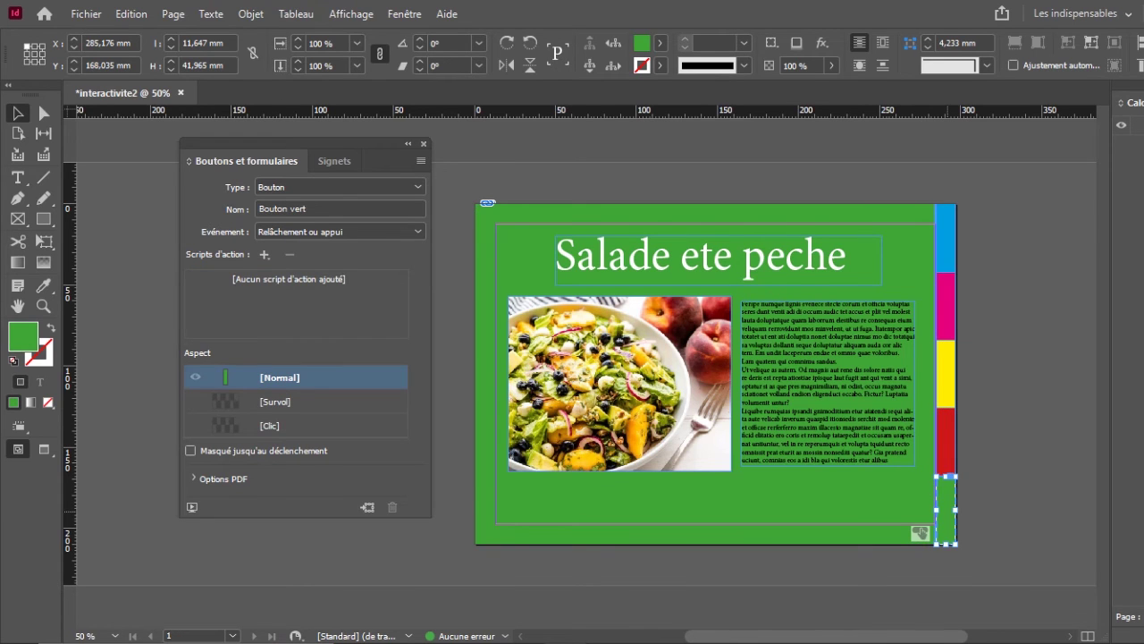
Add a show/hide buttons and forms action to Bouton vert with all five tab buttons visible
click(265, 255)
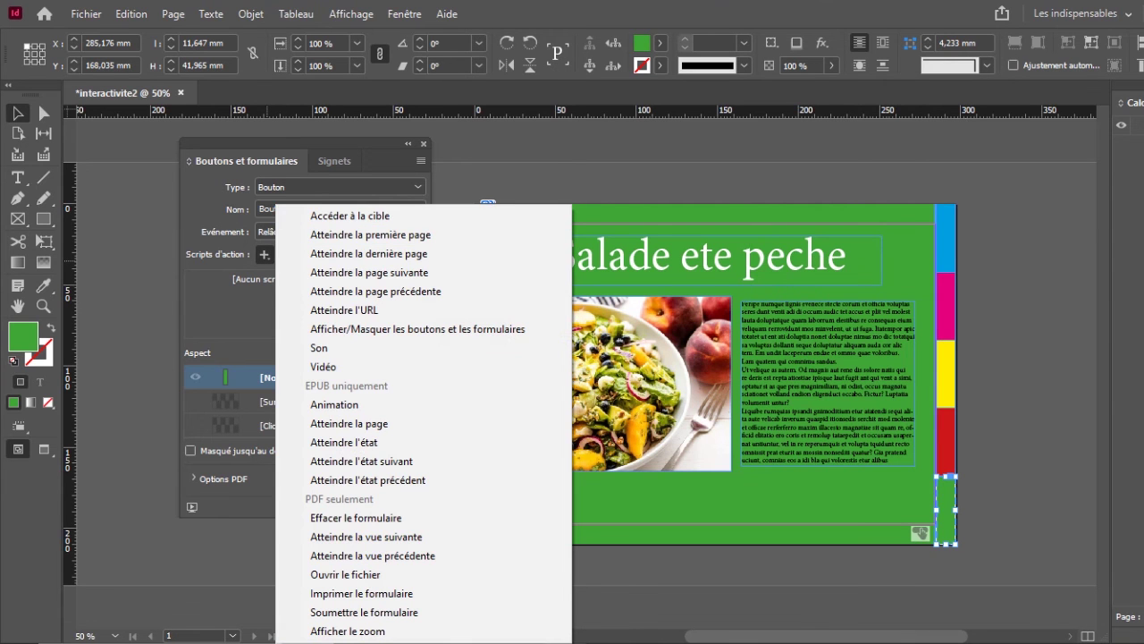
click(402, 329)
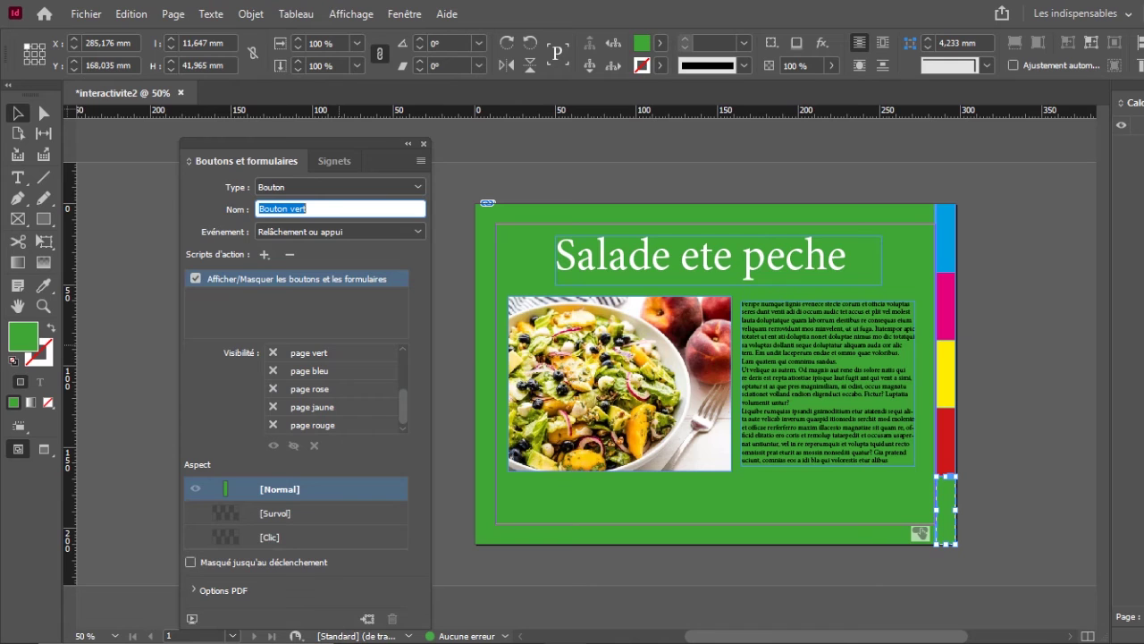
scroll(335, 389, up, 2)
scroll(335, 389, up, 3)
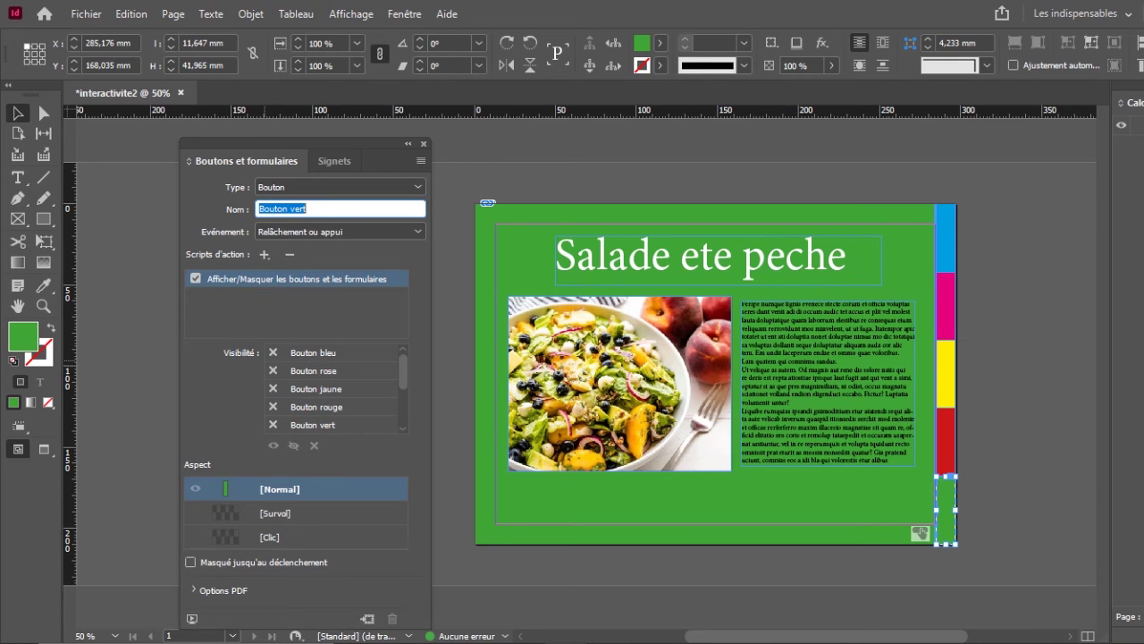
click(274, 352)
click(274, 370)
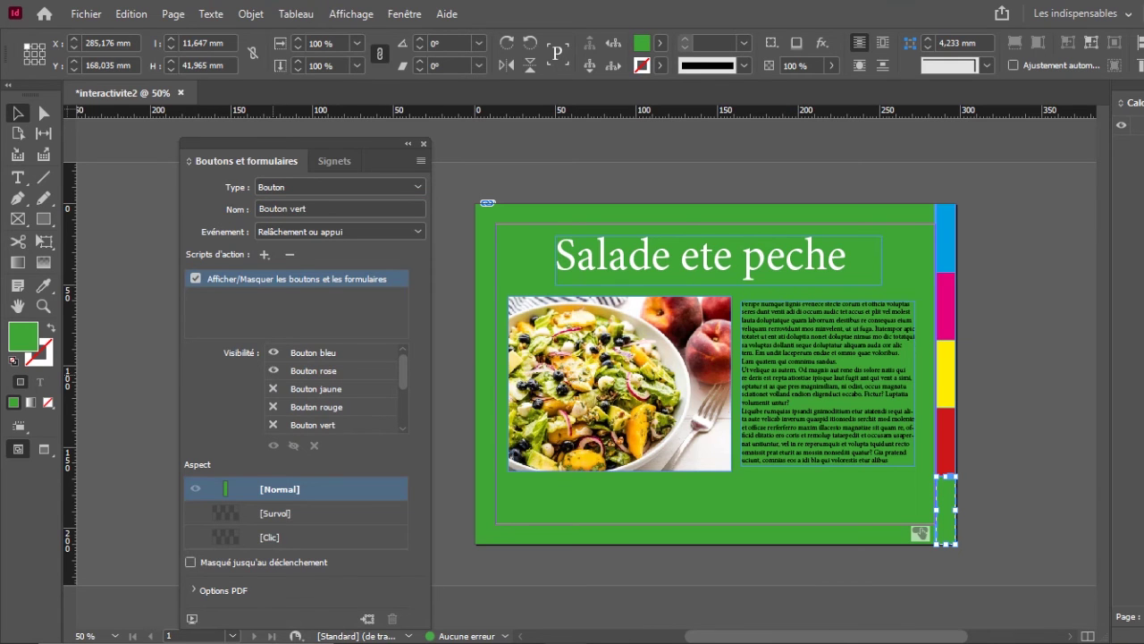
click(273, 388)
click(274, 407)
click(274, 424)
Set the action to show page vert and hide the blue, pink, yellow and red cards
scroll(330, 389, down, 1)
scroll(331, 388, down, 1)
scroll(331, 389, down, 1)
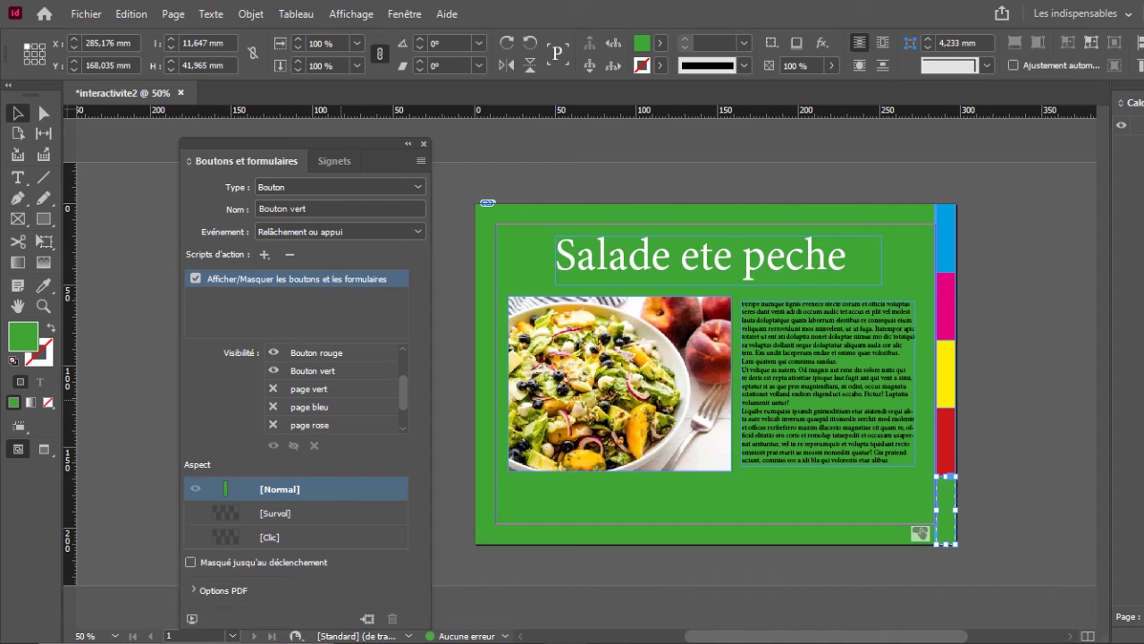
click(274, 389)
click(274, 407)
click(273, 425)
click(273, 424)
scroll(335, 393, down, 2)
click(274, 407)
click(274, 424)
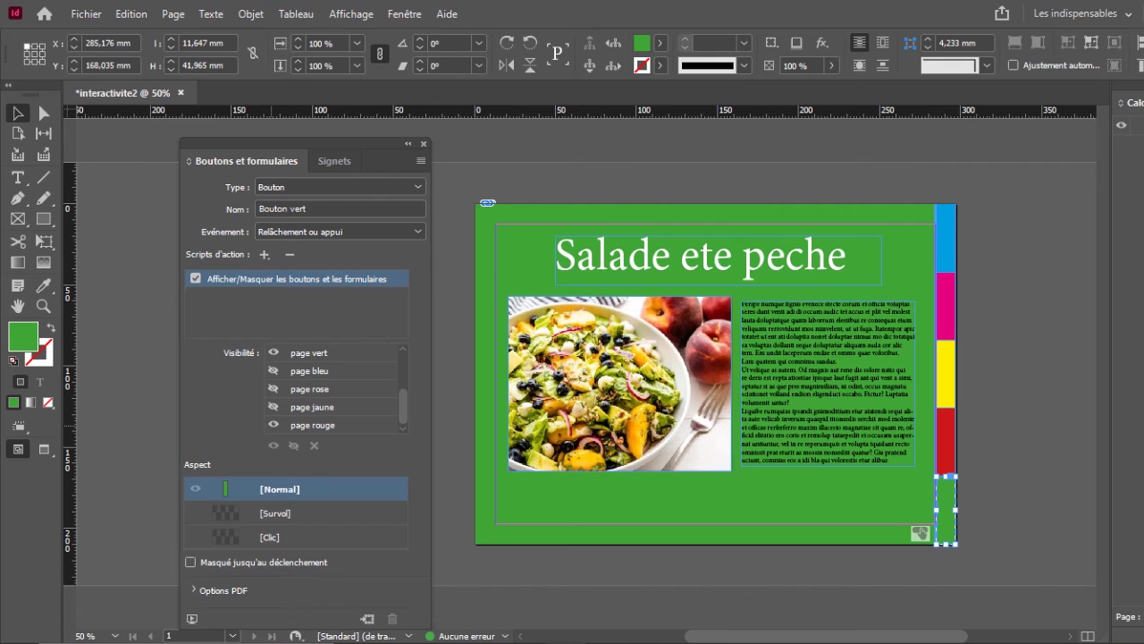
click(273, 424)
click(946, 237)
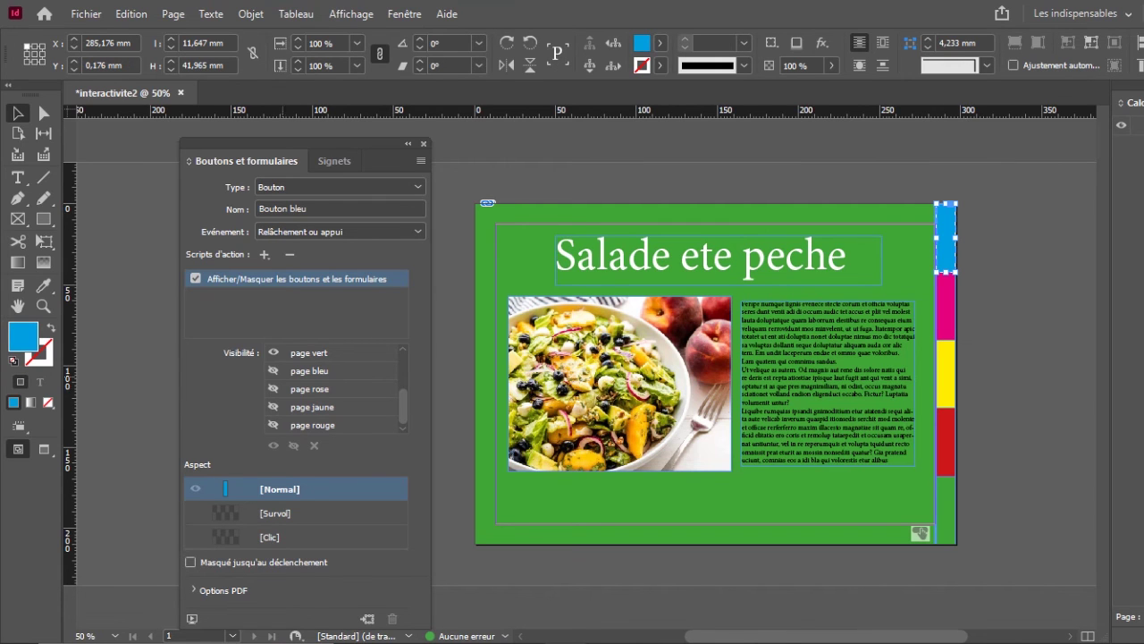
Change Bouton bleu's action to hide page vert and show page bleu
click(274, 352)
click(273, 352)
click(273, 352)
click(274, 370)
click(274, 370)
scroll(330, 388, up, 3)
scroll(331, 388, up, 2)
click(946, 304)
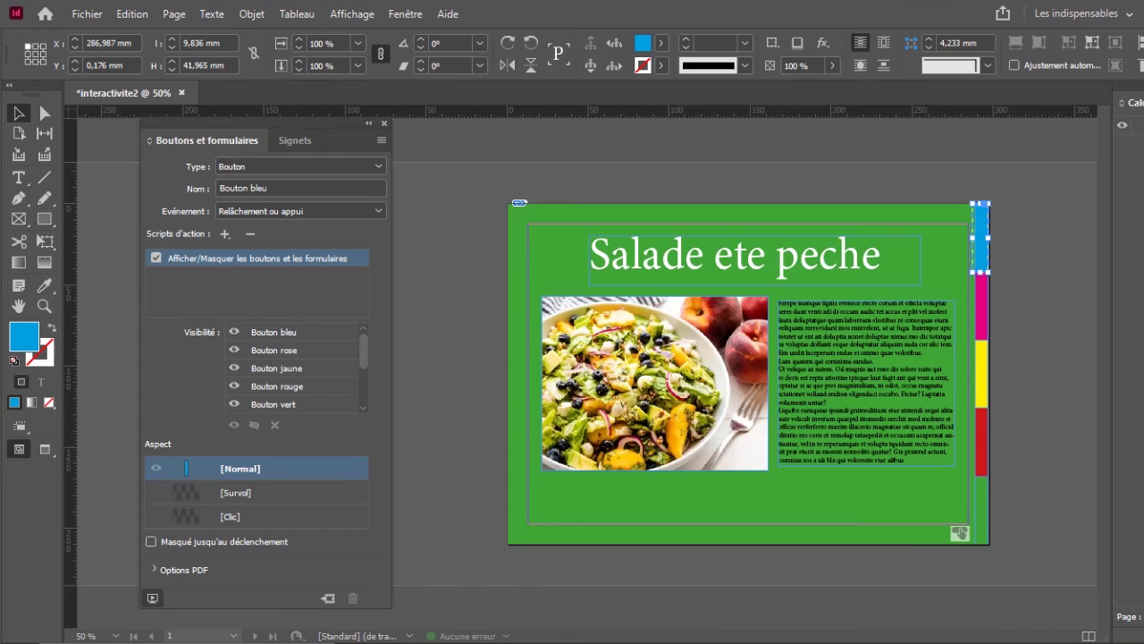
click(152, 599)
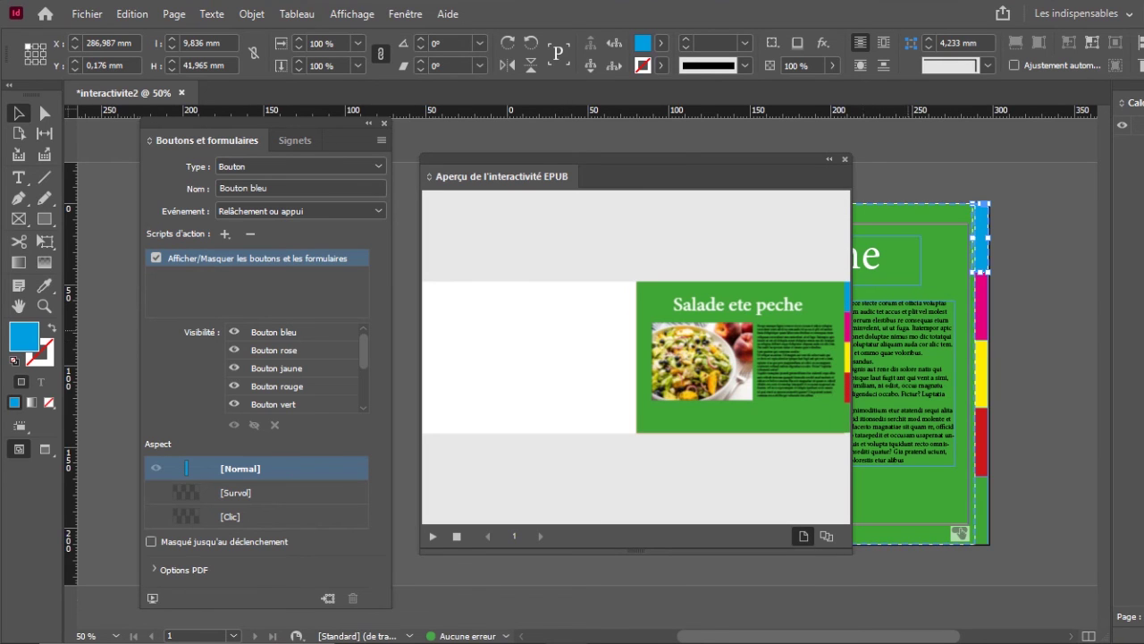
Check in the preview that the blue, pink, yellow, red and green tabs each show their card, then close it
click(849, 298)
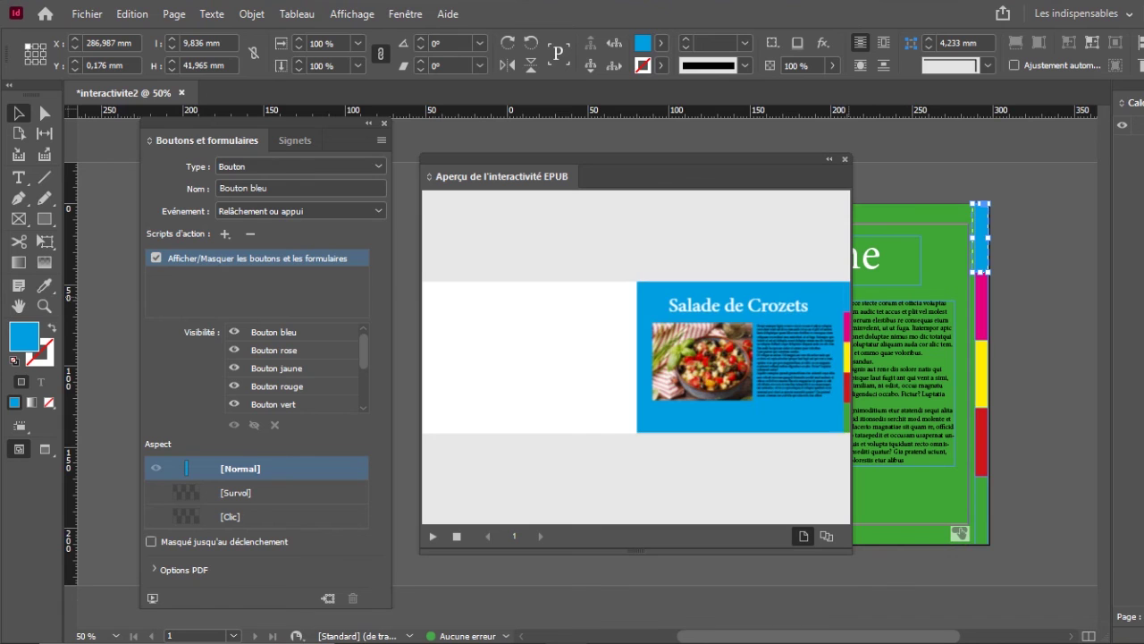
click(846, 327)
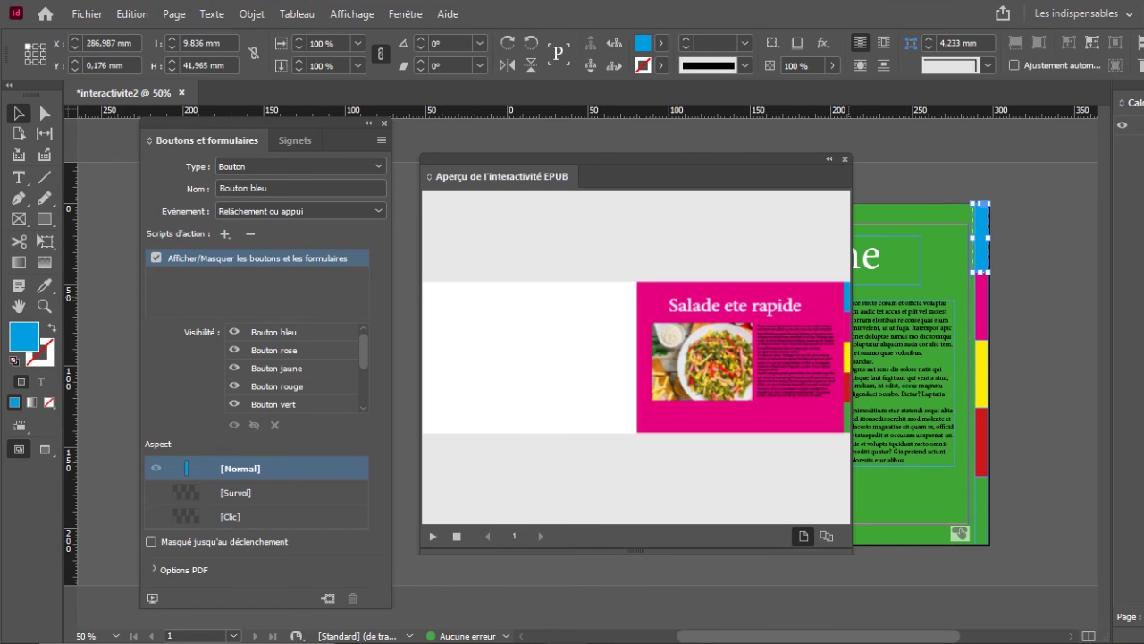
click(846, 357)
click(846, 387)
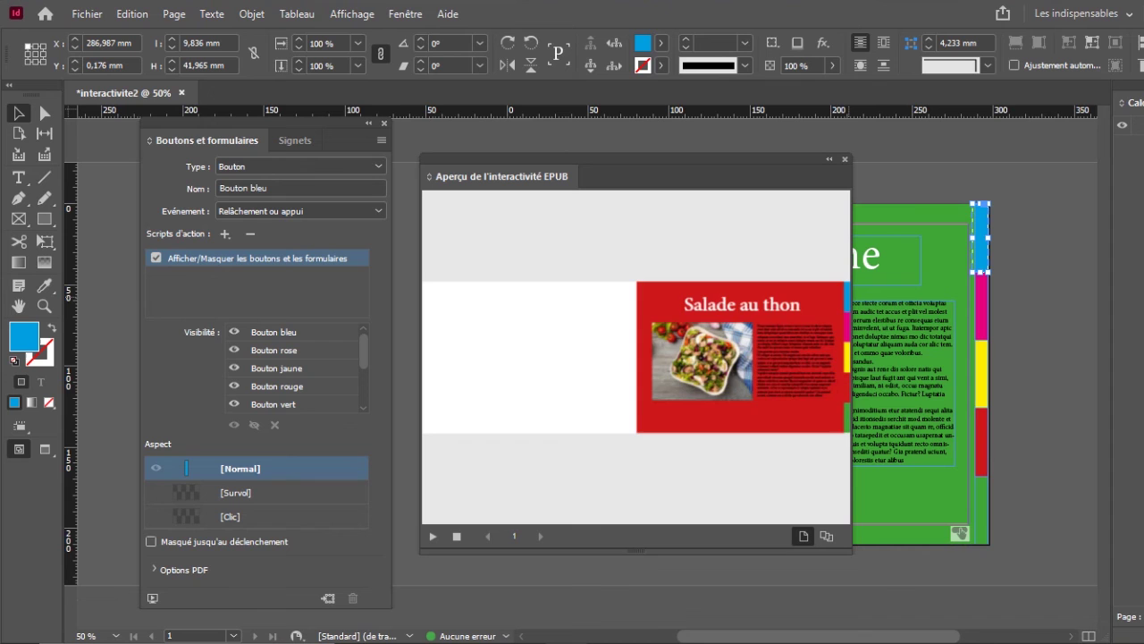
click(846, 418)
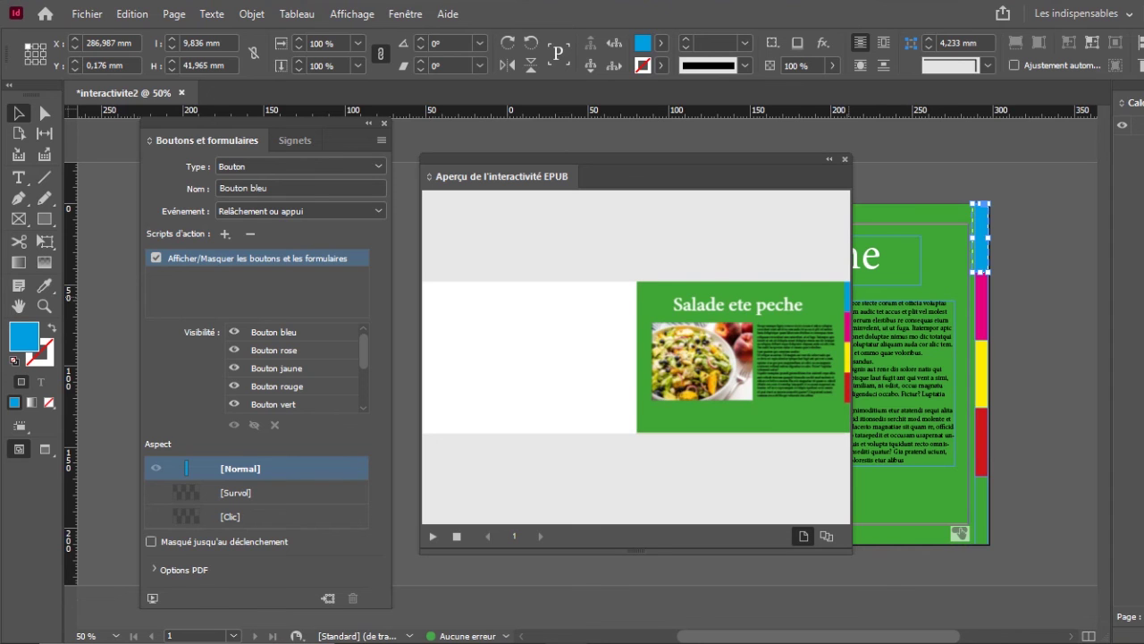
click(847, 296)
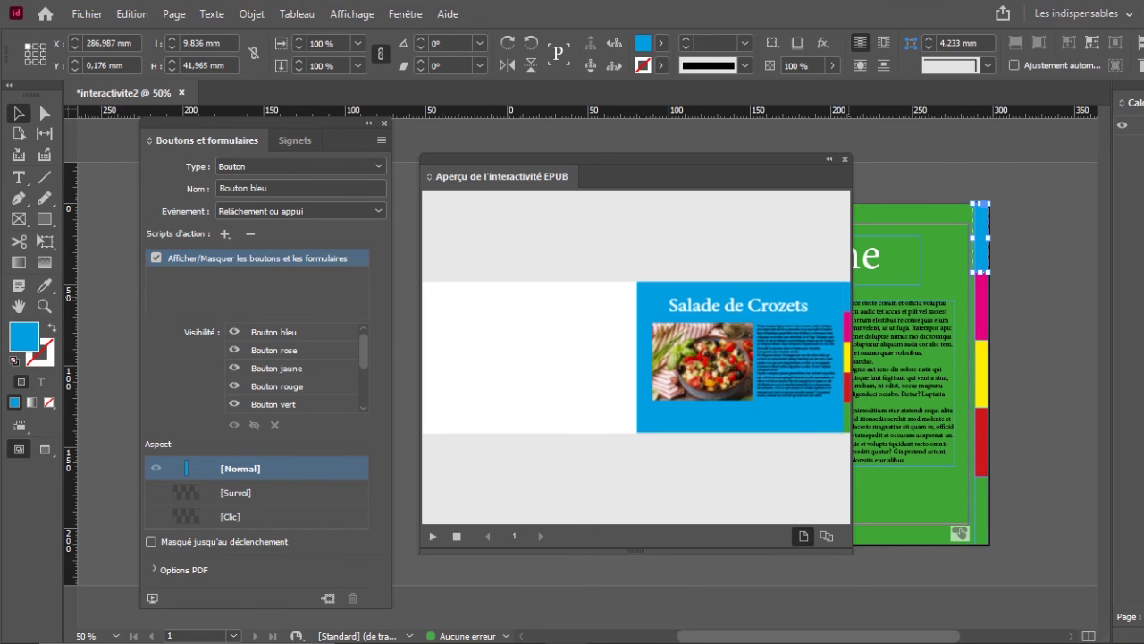
drag(626, 176, 1048, 249)
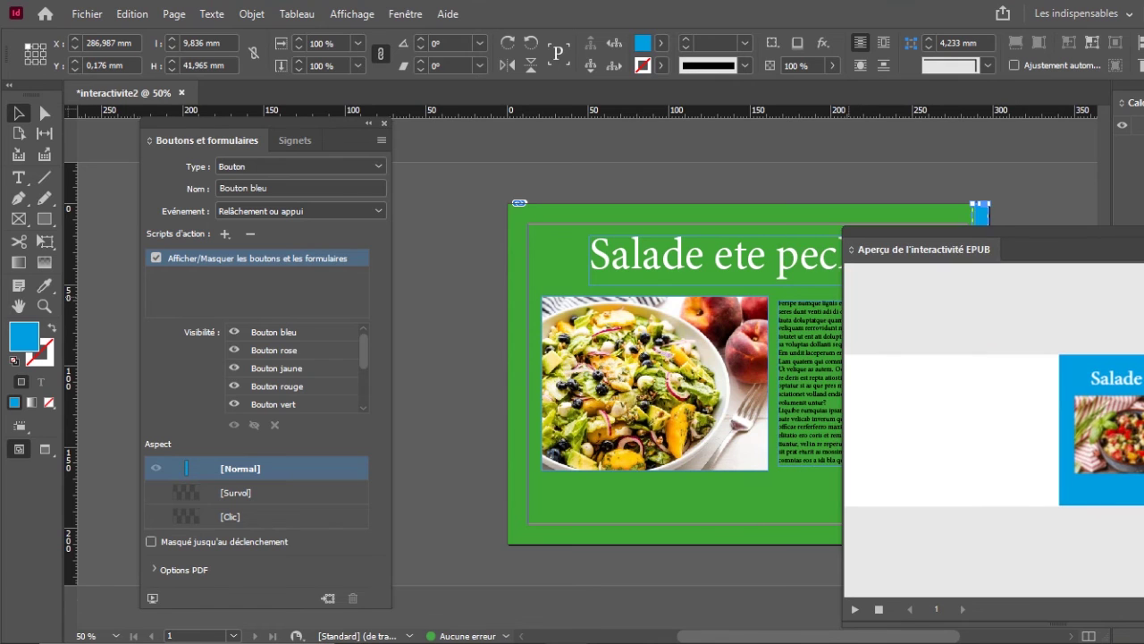
key(ctrl+shift+Return)
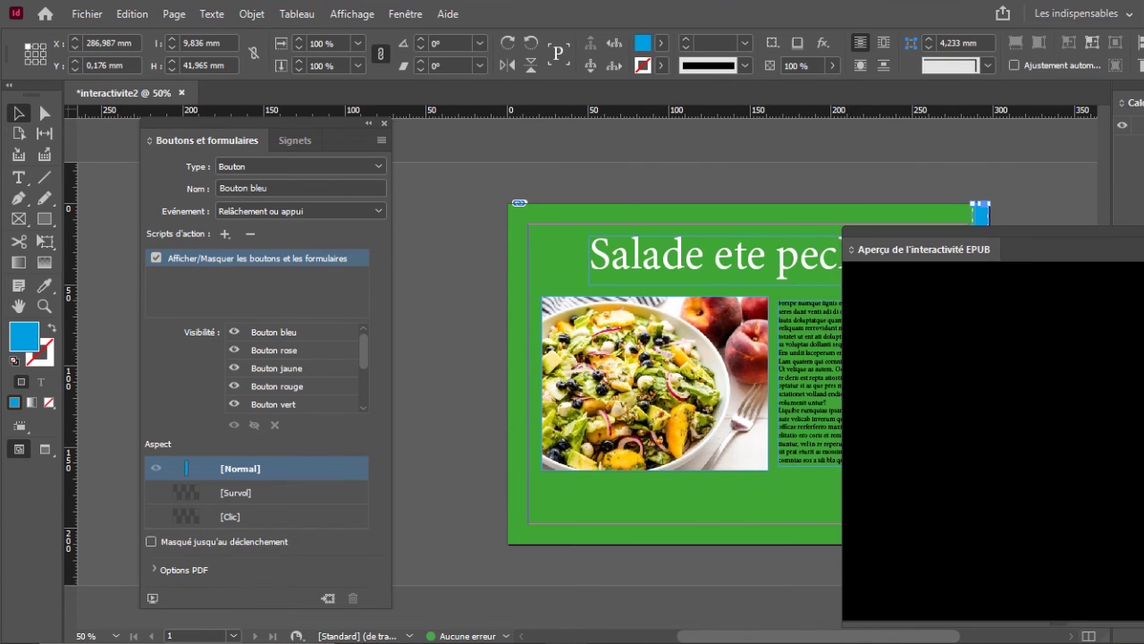
key(ctrl+e)
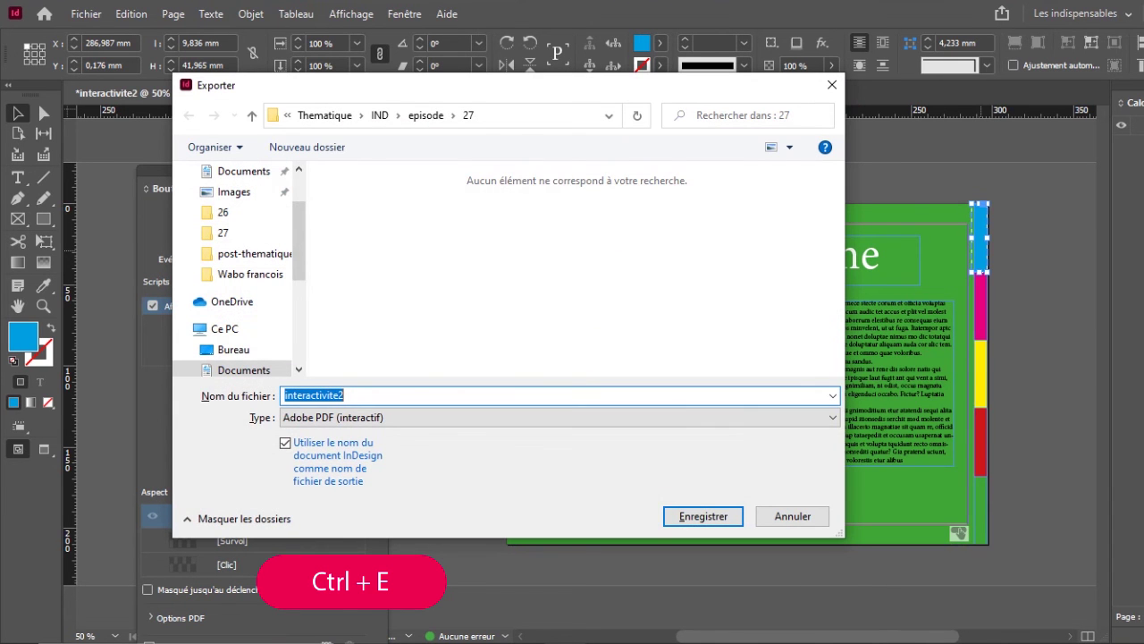
Save the interactive PDF as interactivite2, with it set to open after export
key(Return)
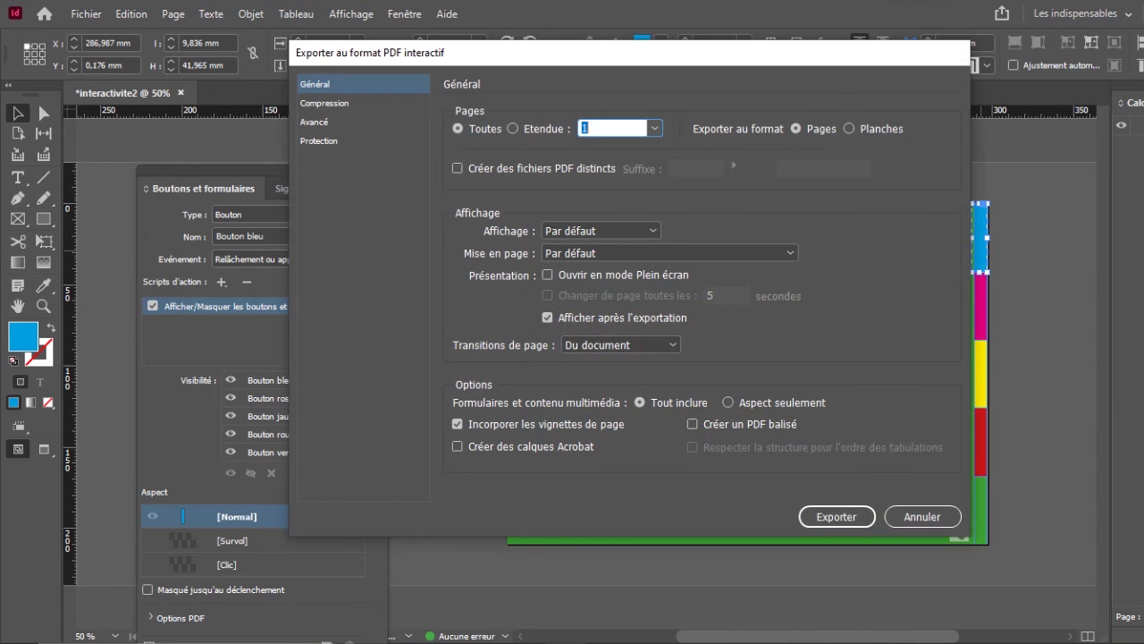
key(Return)
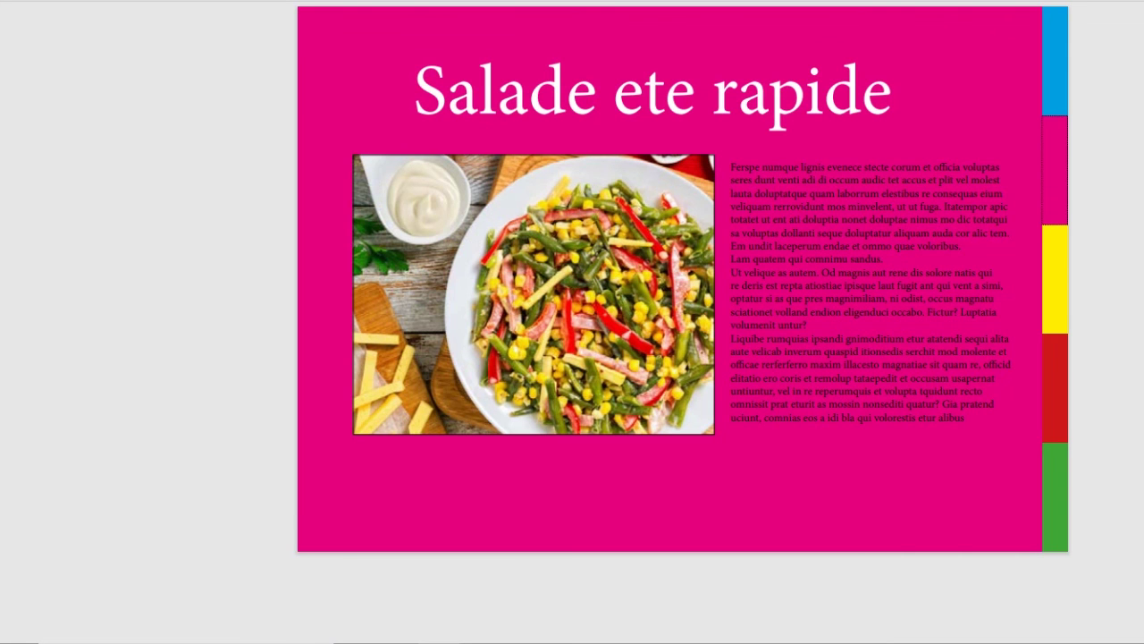
Check that the yellow, red, green and blue tabs switch to their salad cards, then exit full screen
click(1055, 279)
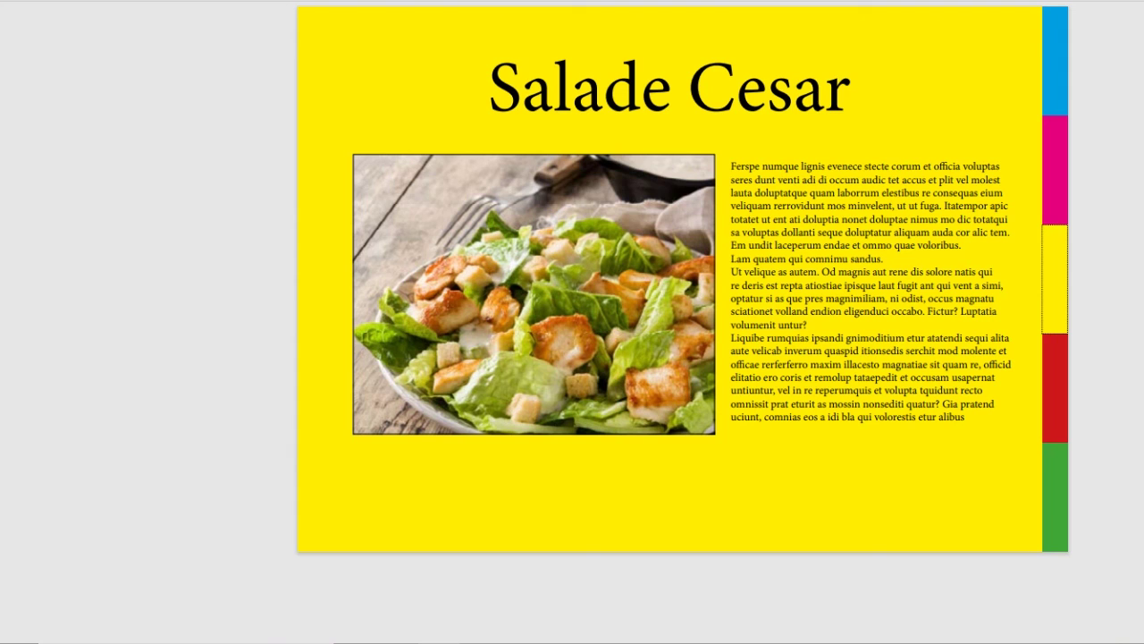
key(Tab)
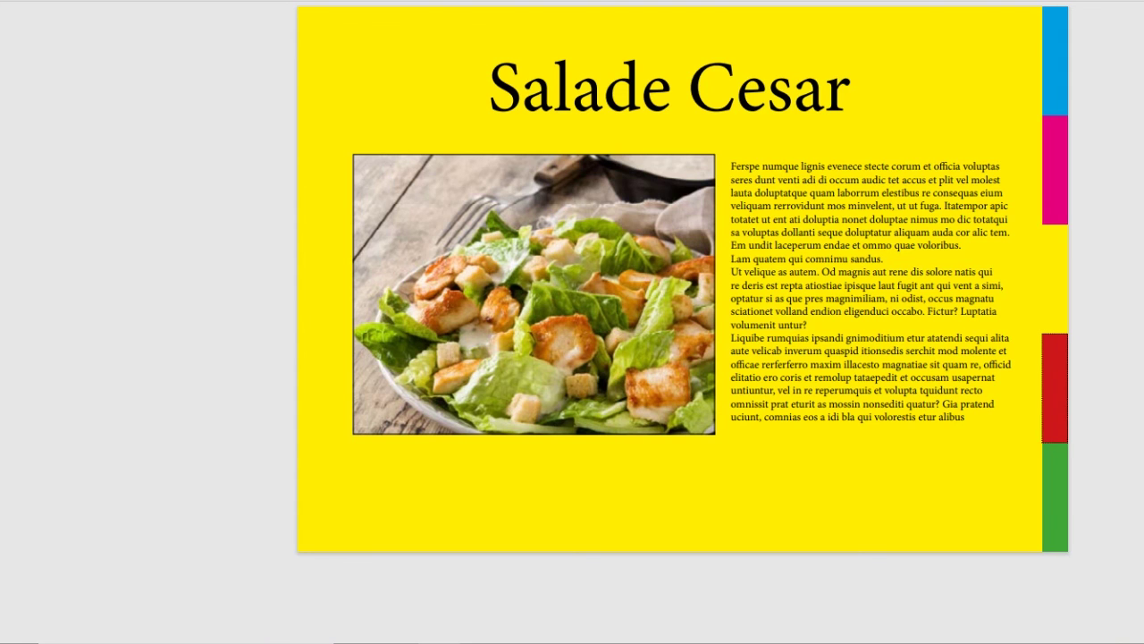
key(Return)
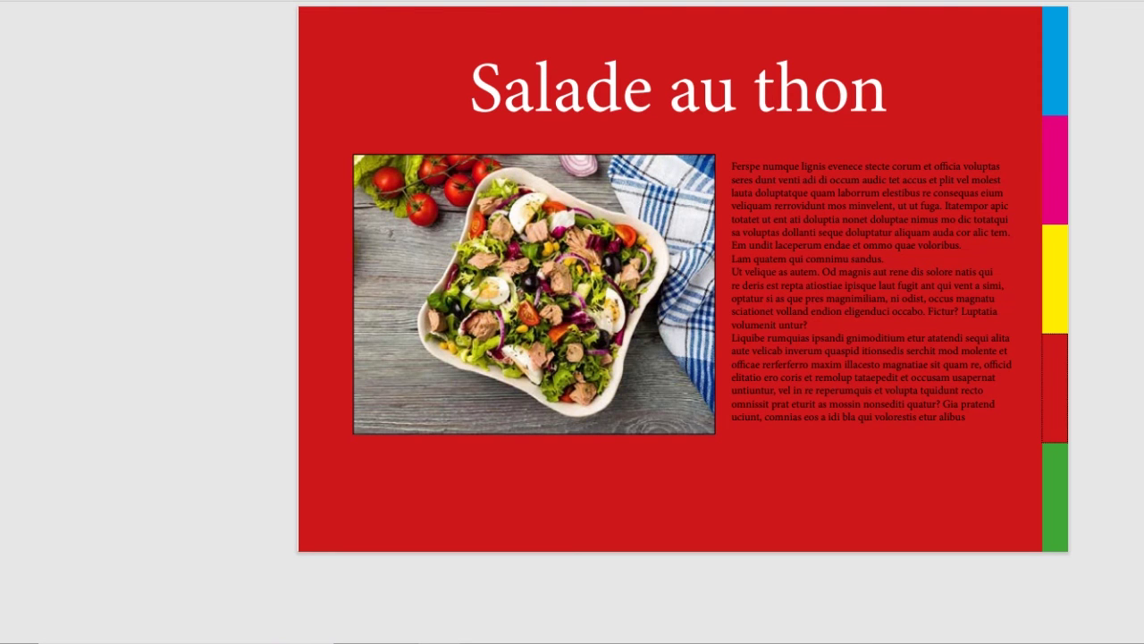
key(Tab)
key(Return)
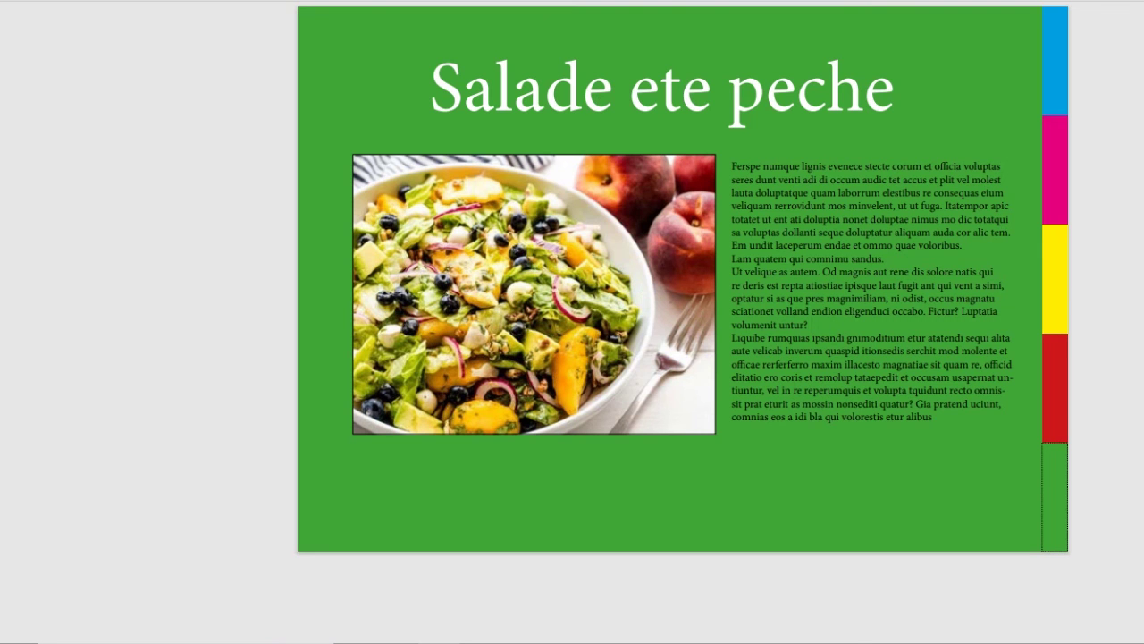
key(Tab)
key(Return)
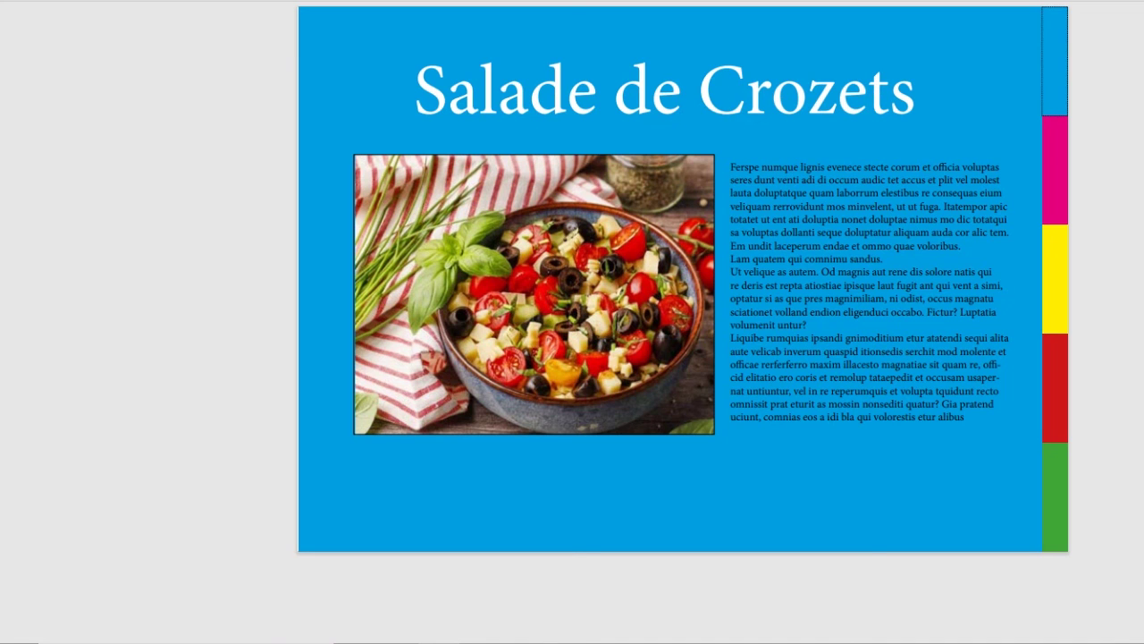
key(Escape)
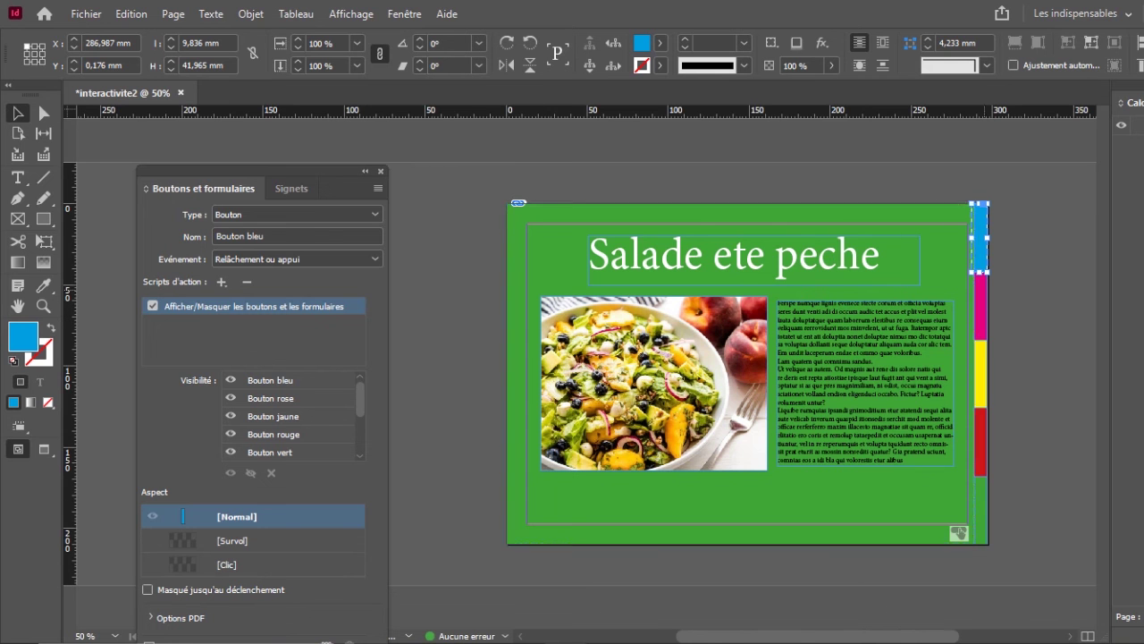